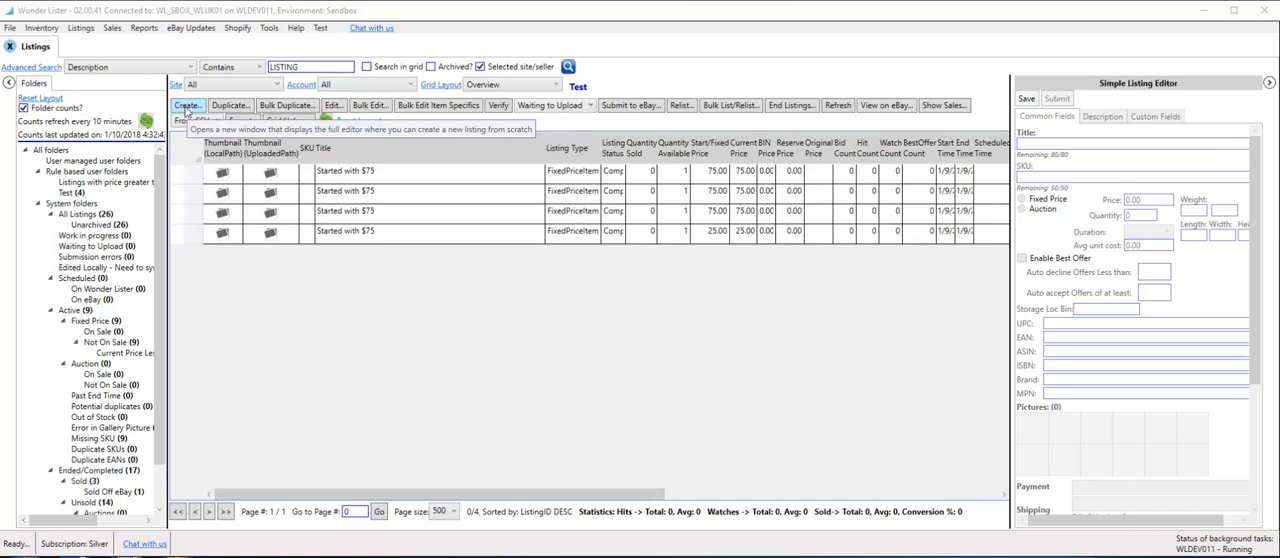
Close the listings view, reopen the listings manager and start creating a new listing.
{"action": "left_click", "coordinate": [11, 47]}
{"action": "left_click", "coordinate": [88, 35]}
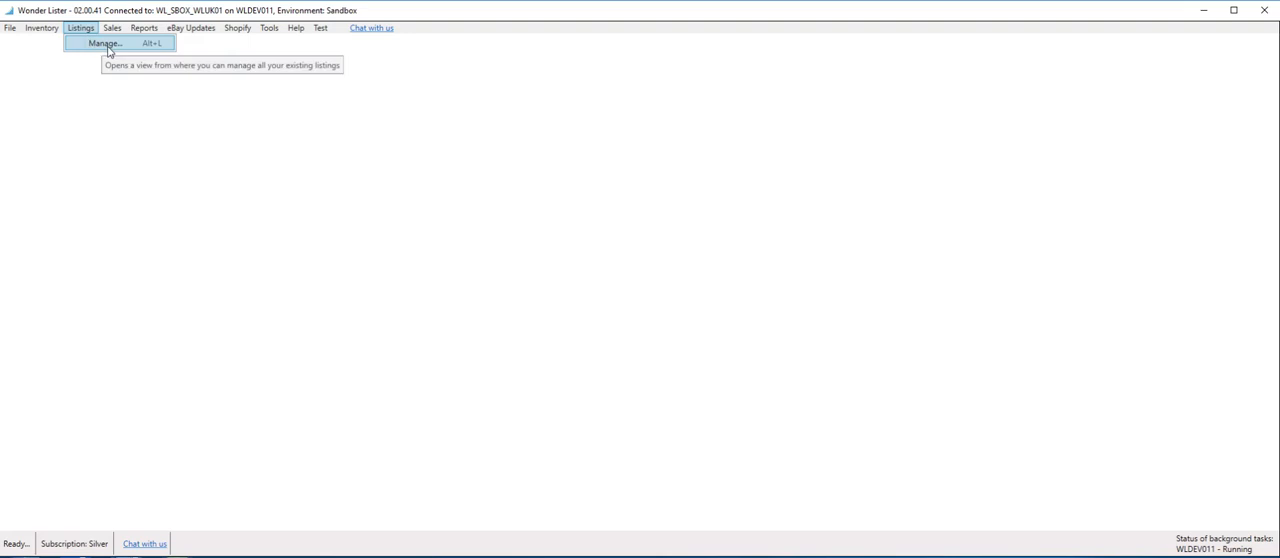
{"action": "left_click", "coordinate": [105, 44]}
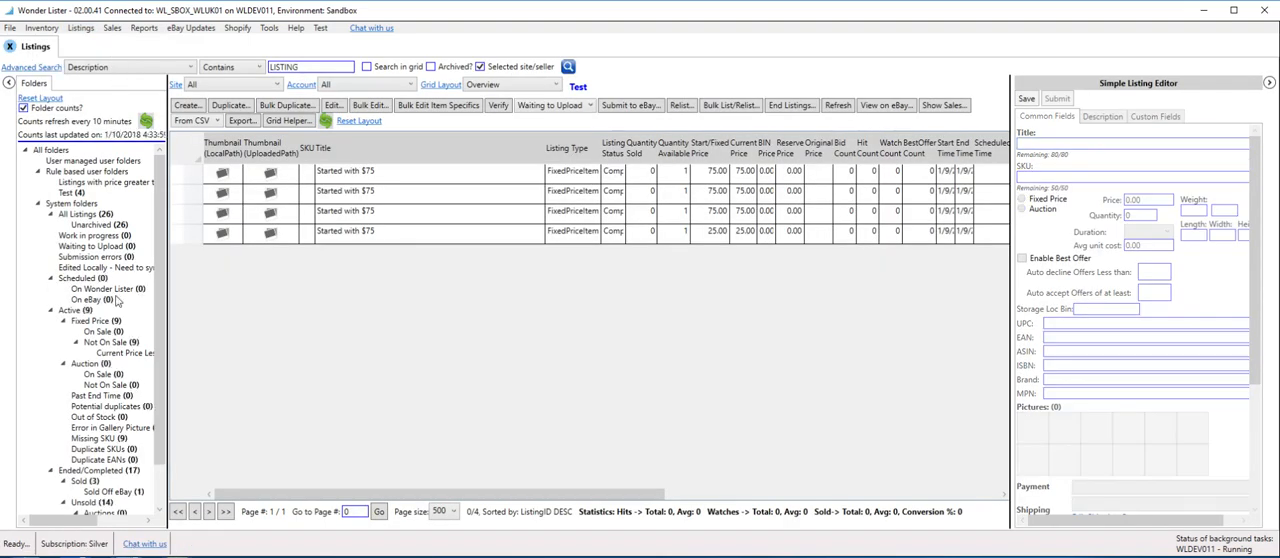
{"action": "left_click", "coordinate": [196, 108]}
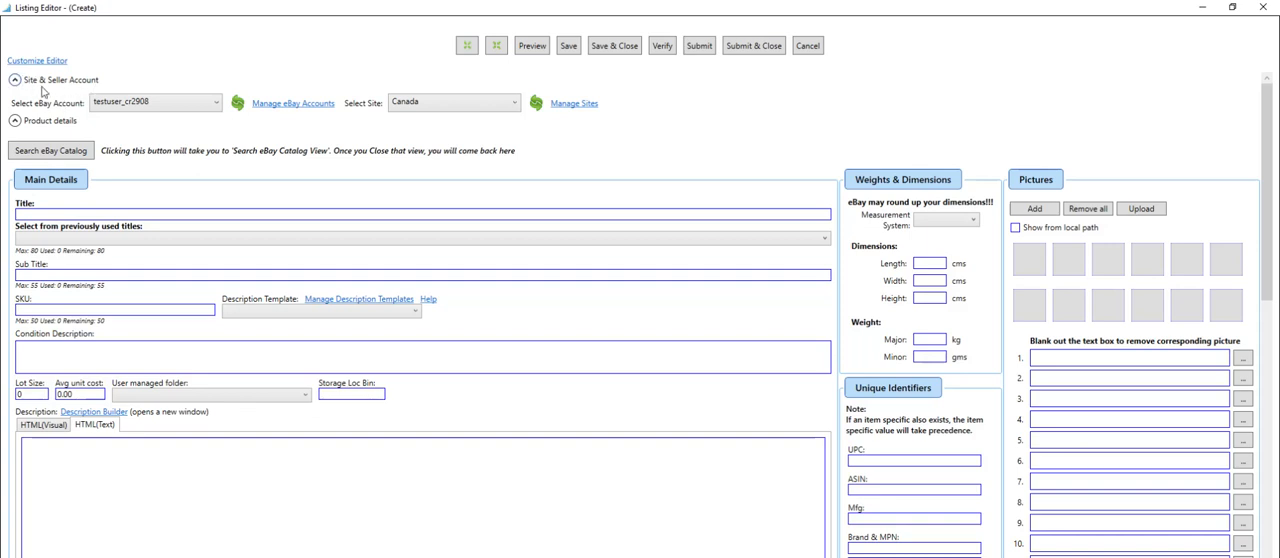
Keep the preselected eBay account and set the listing's site to US.
{"action": "left_click", "coordinate": [187, 108]}
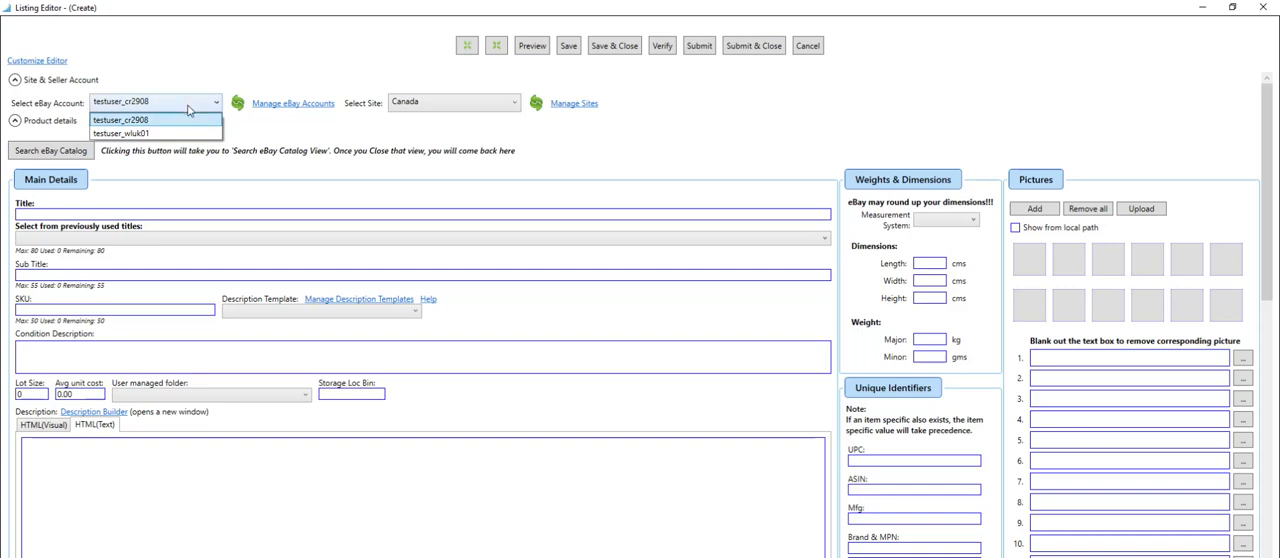
{"action": "left_click", "coordinate": [190, 108]}
{"action": "left_click", "coordinate": [450, 103]}
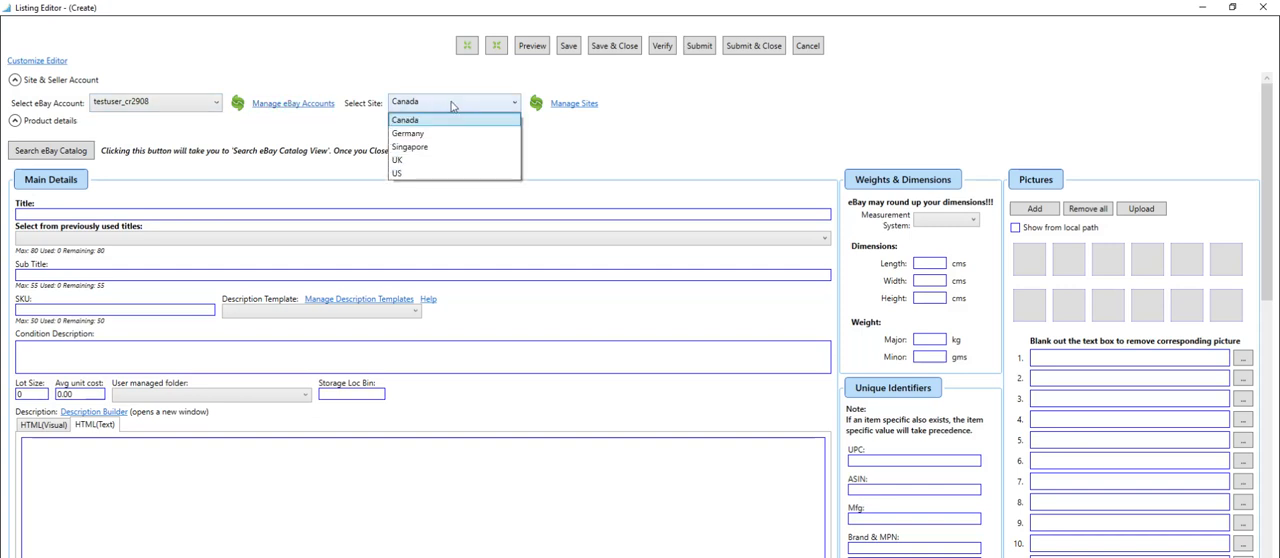
{"action": "left_click", "coordinate": [421, 175]}
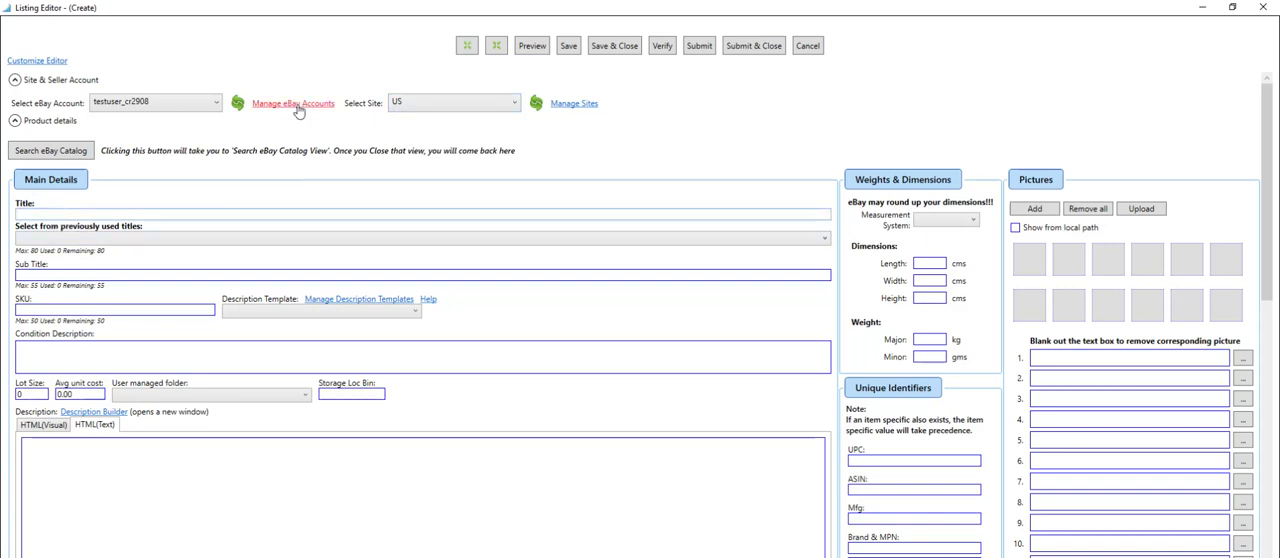
Enter "Test for Variations" as the listing title.
{"action": "type", "text": "st for Va"}
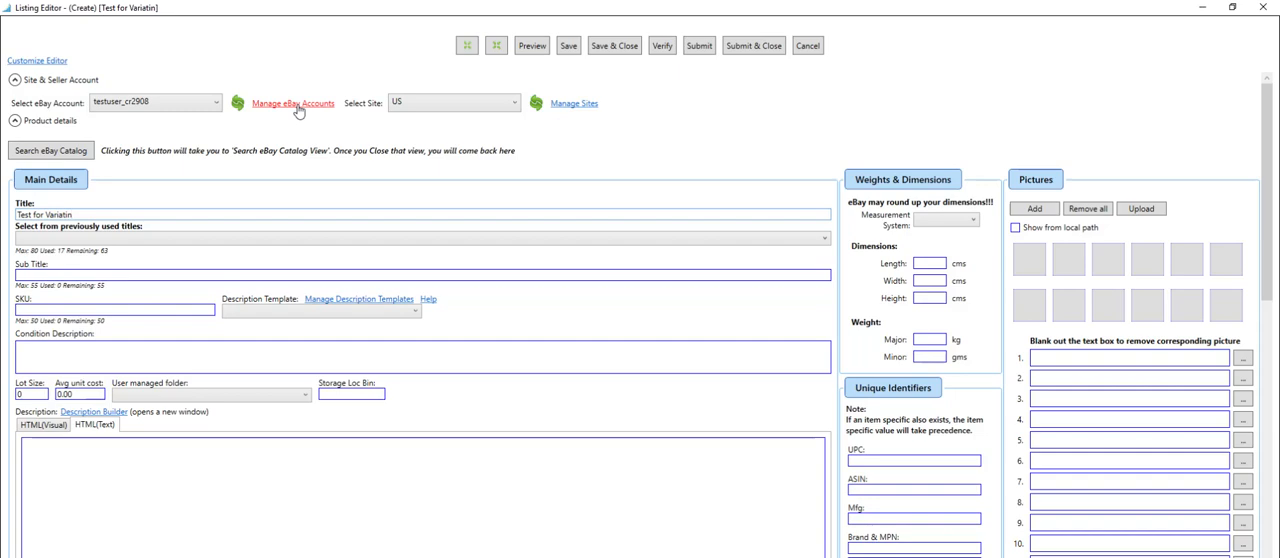
{"action": "type", "text": "riations"}
Add the first three pictures from the SampleImages folder to the listing and show them from the local path.
{"action": "left_click", "coordinate": [1031, 262]}
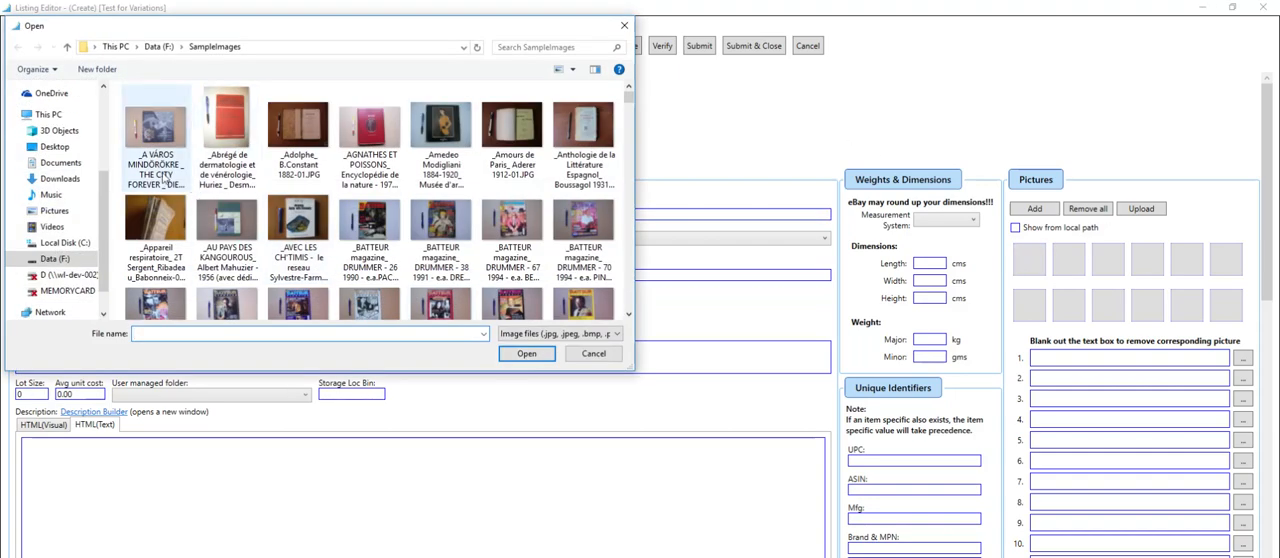
{"action": "left_click", "coordinate": [155, 130]}
{"action": "left_click", "coordinate": [300, 147], "text": "ctrl"}
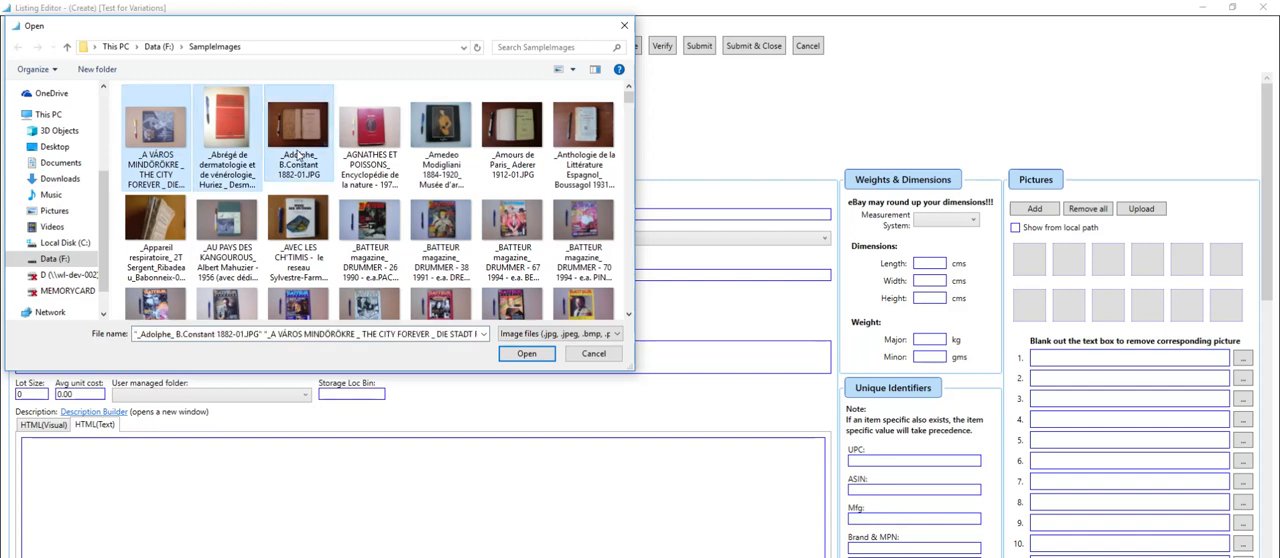
{"action": "left_click", "coordinate": [530, 357]}
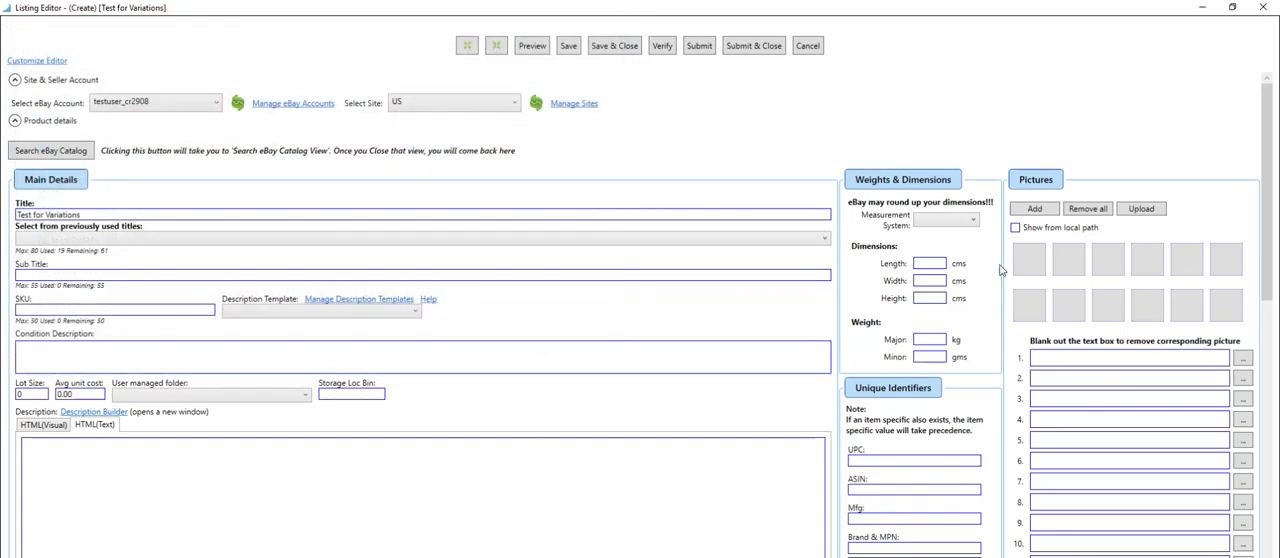
{"action": "left_click", "coordinate": [1017, 228]}
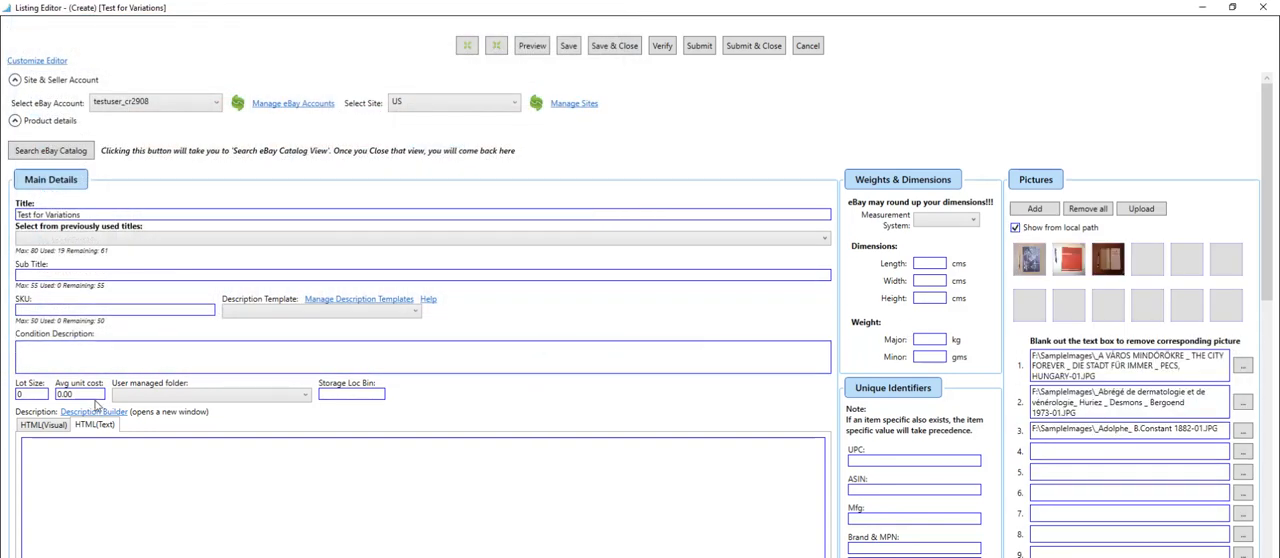
Enter a listing description beginning "My standard" and collapse the product details section.
{"action": "left_click", "coordinate": [51, 477]}
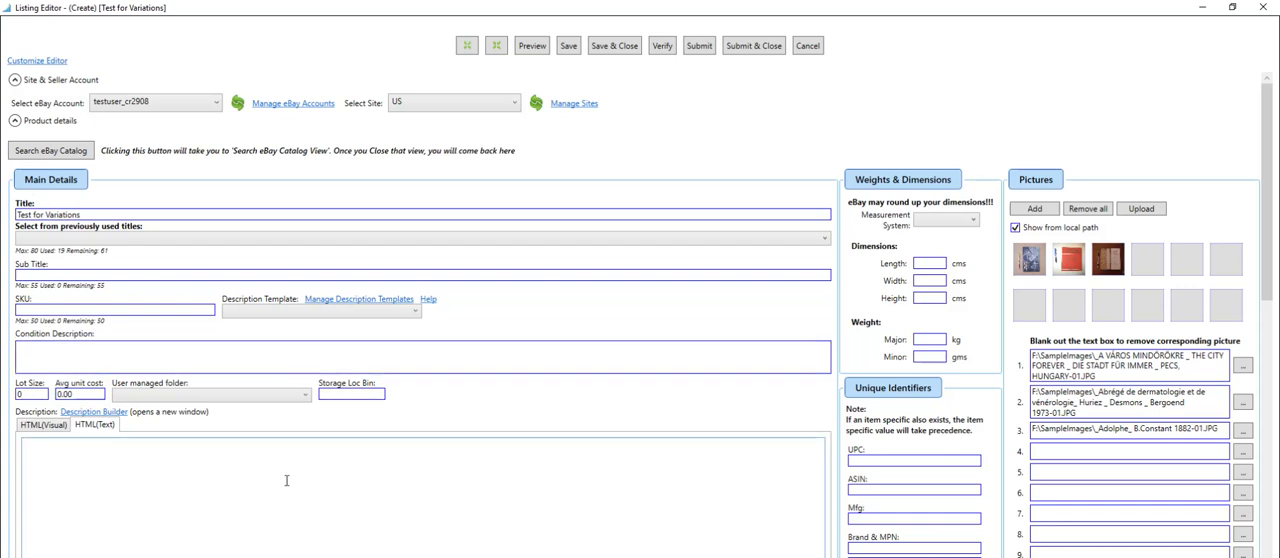
{"action": "type", "text": "My standard description"}
{"action": "left_click", "coordinate": [14, 120]}
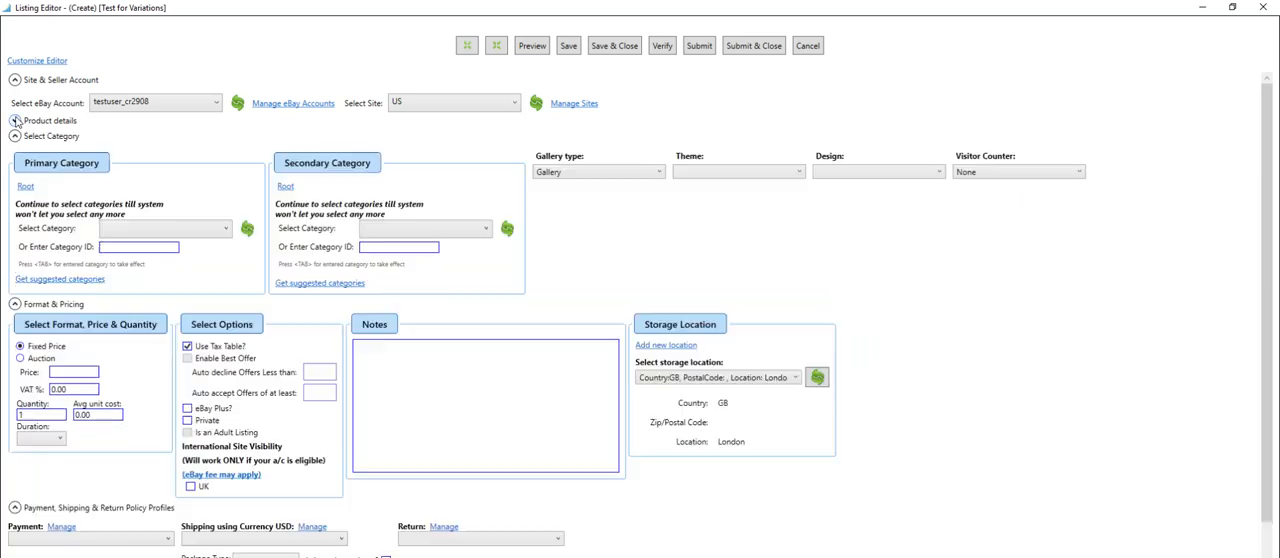
Set the primary category to Clothing, Shoes & Accessories > Women's Clothing > Jeans.
{"action": "left_click", "coordinate": [151, 236]}
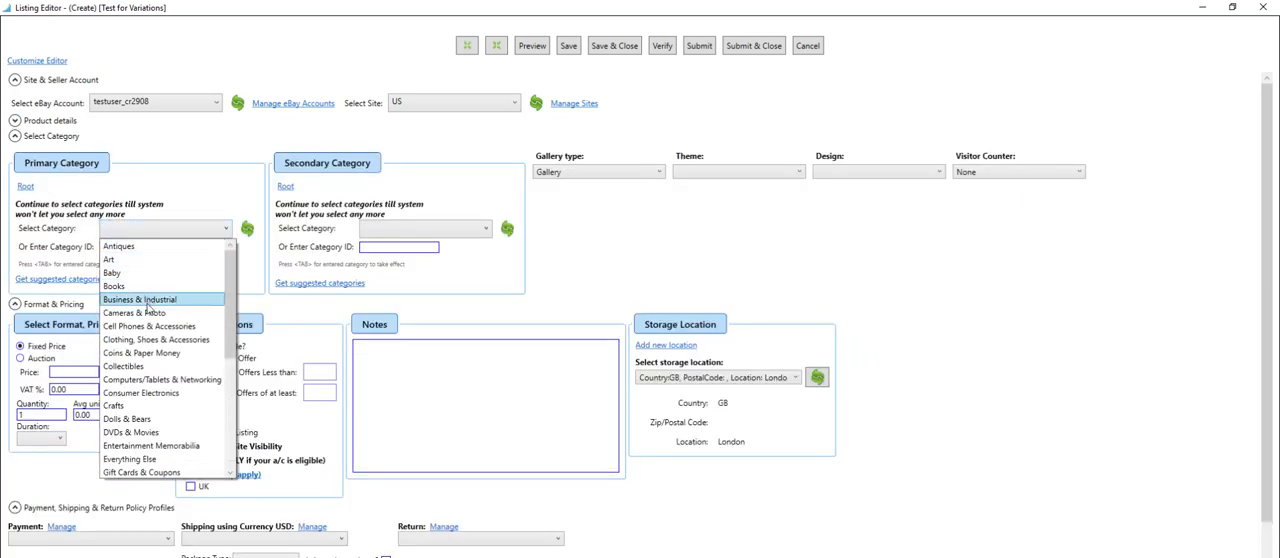
{"action": "left_click", "coordinate": [189, 341]}
{"action": "left_click", "coordinate": [220, 236]}
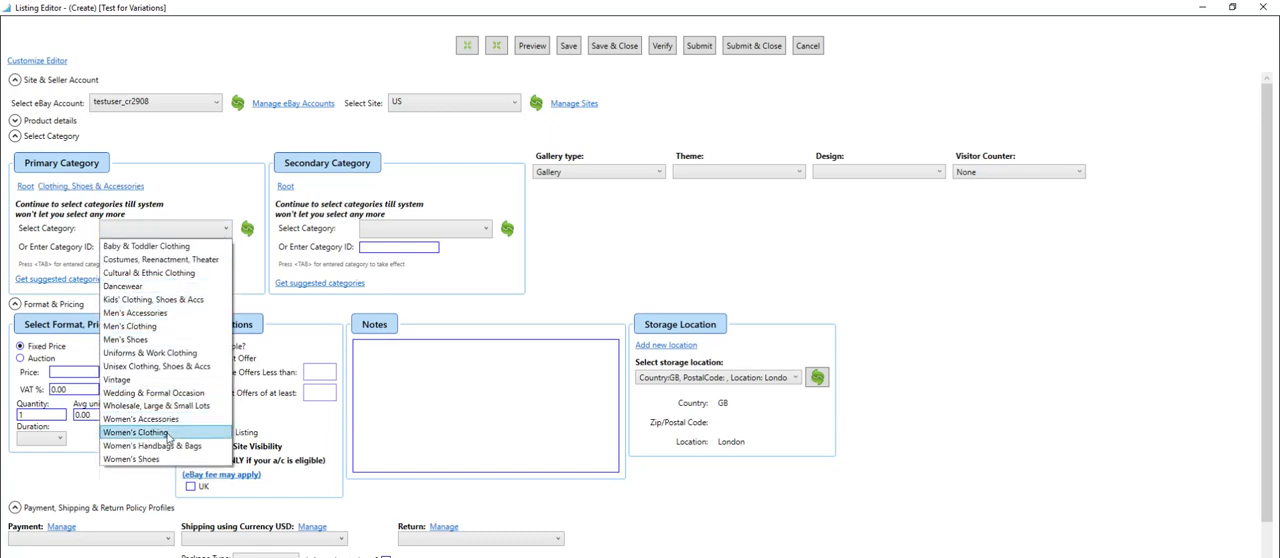
{"action": "left_click", "coordinate": [168, 432]}
{"action": "left_click", "coordinate": [219, 236]}
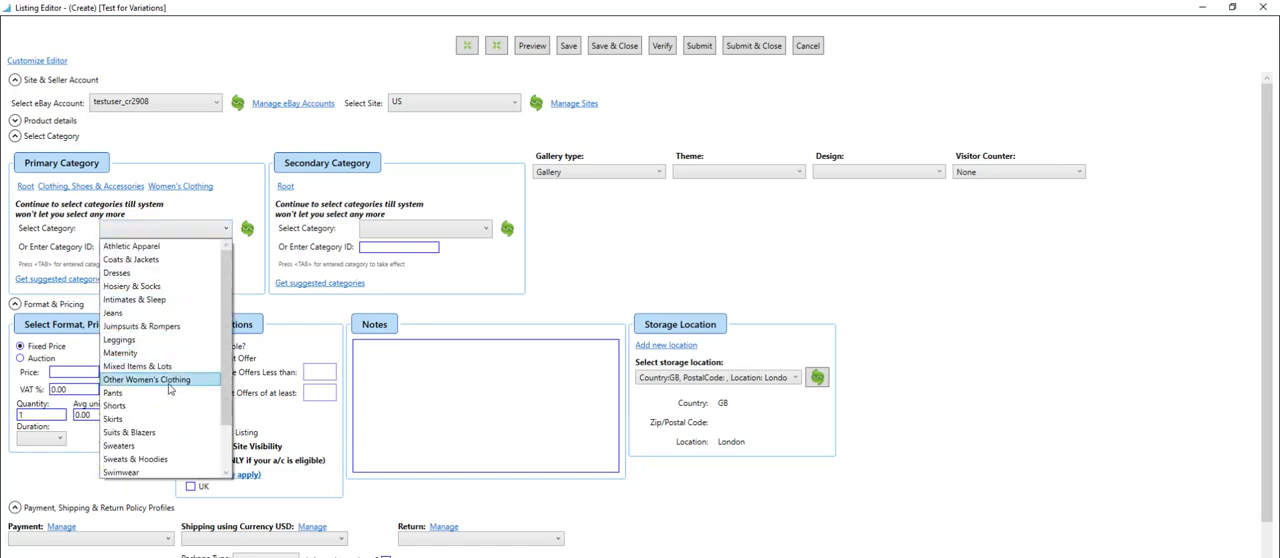
{"action": "left_click", "coordinate": [123, 314]}
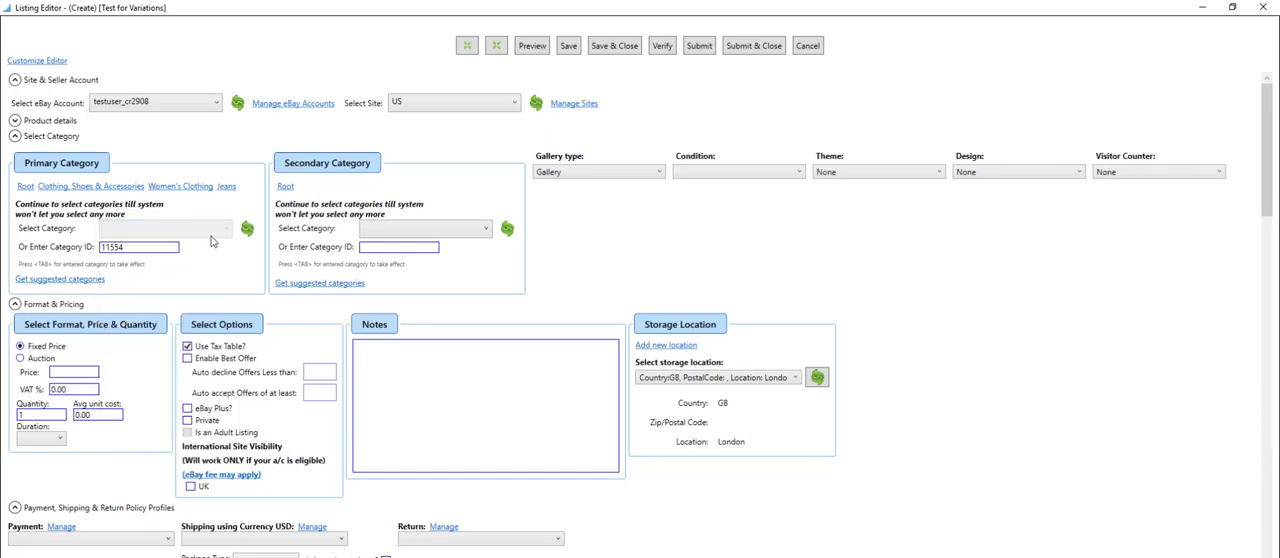
{"action": "left_click_drag", "start_coordinate": [129, 248], "coordinate": [59, 249]}
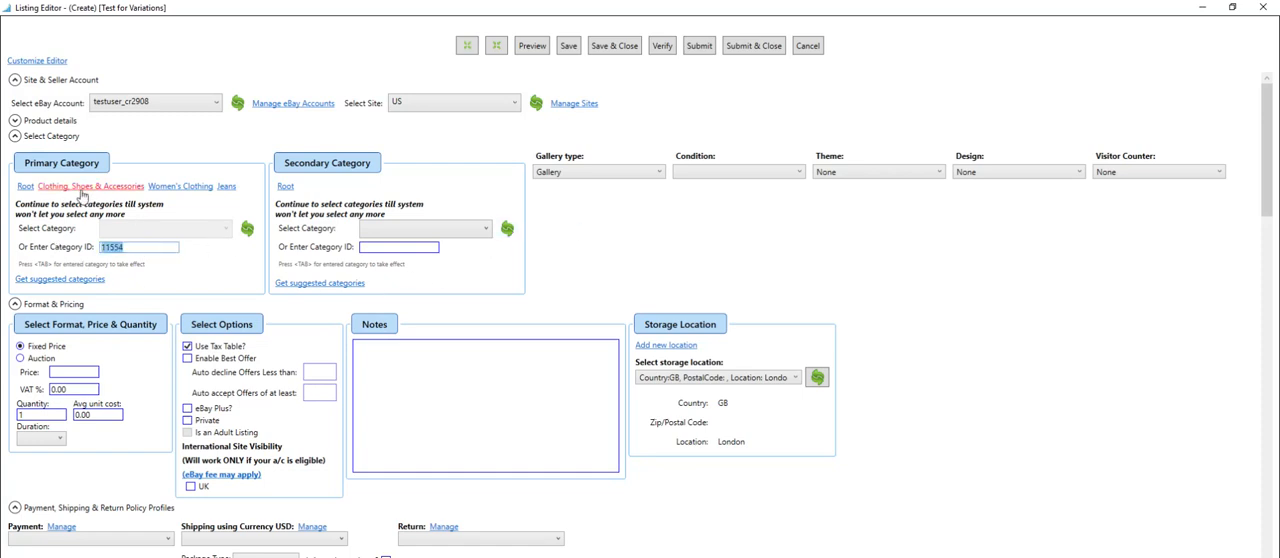
Set the item condition to New with tags [1000] and the fixed-price listing duration to GTC.
{"action": "left_click", "coordinate": [768, 174]}
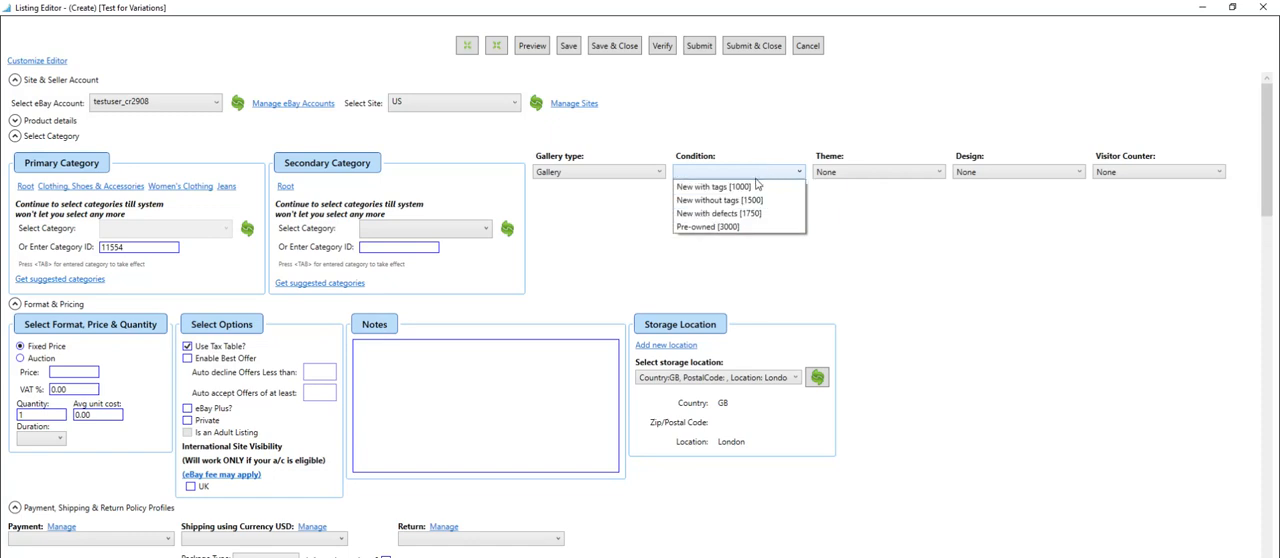
{"action": "left_click", "coordinate": [756, 185]}
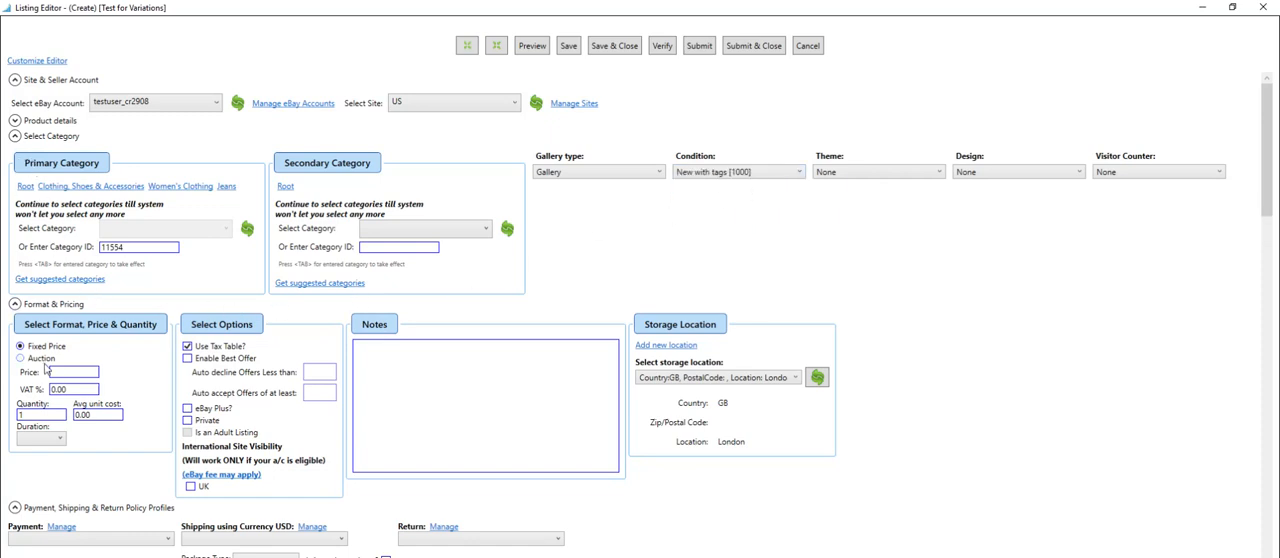
{"action": "left_click", "coordinate": [58, 438]}
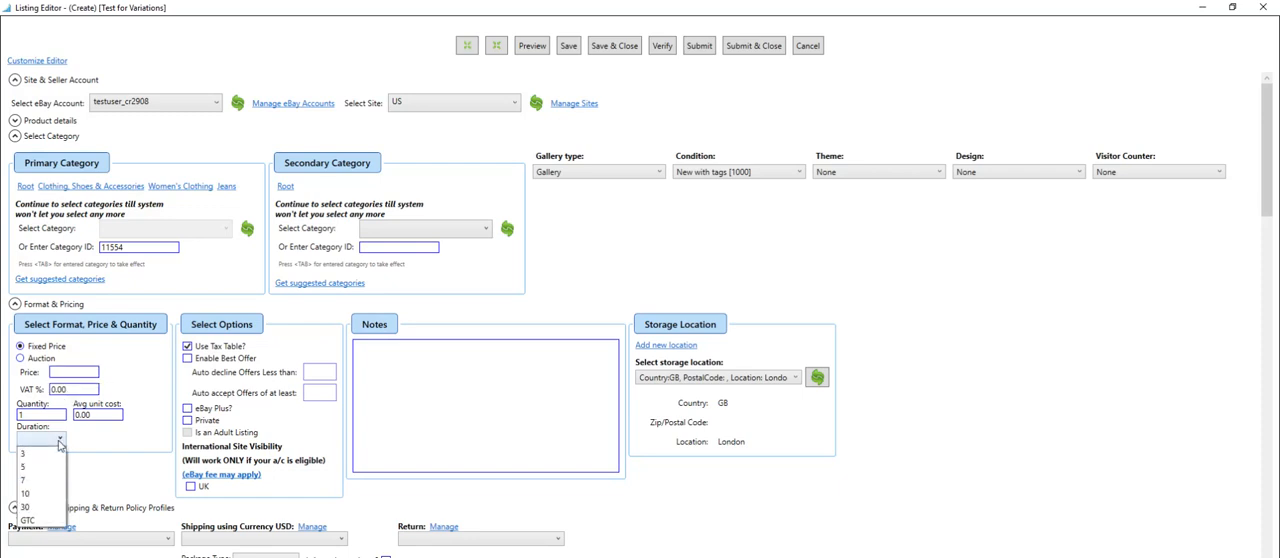
{"action": "left_click", "coordinate": [45, 521]}
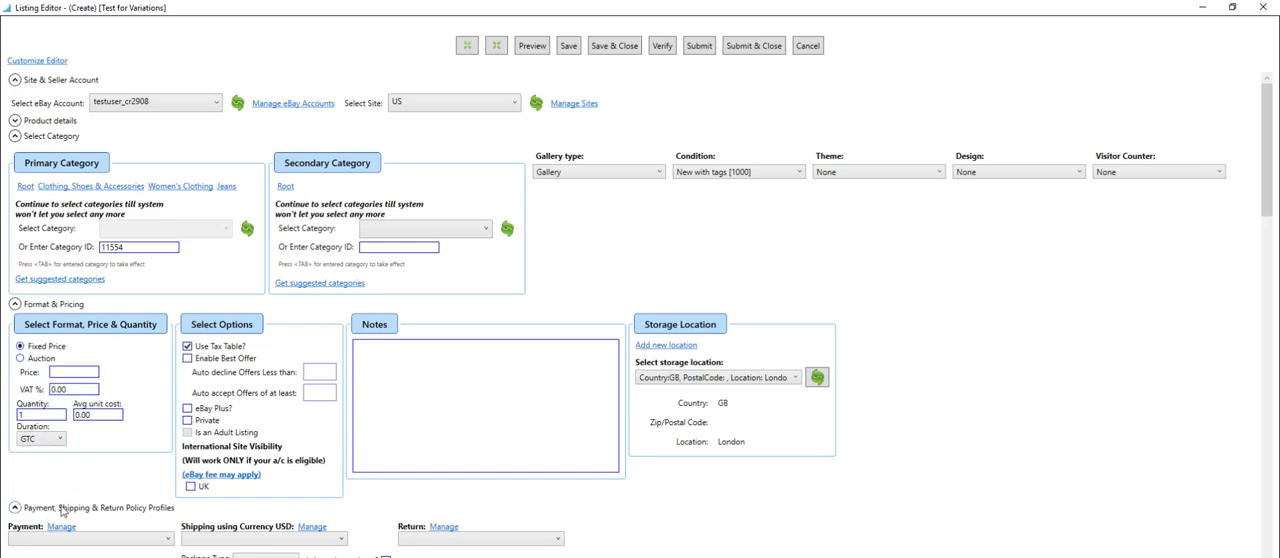
{"action": "left_click", "coordinate": [66, 373]}
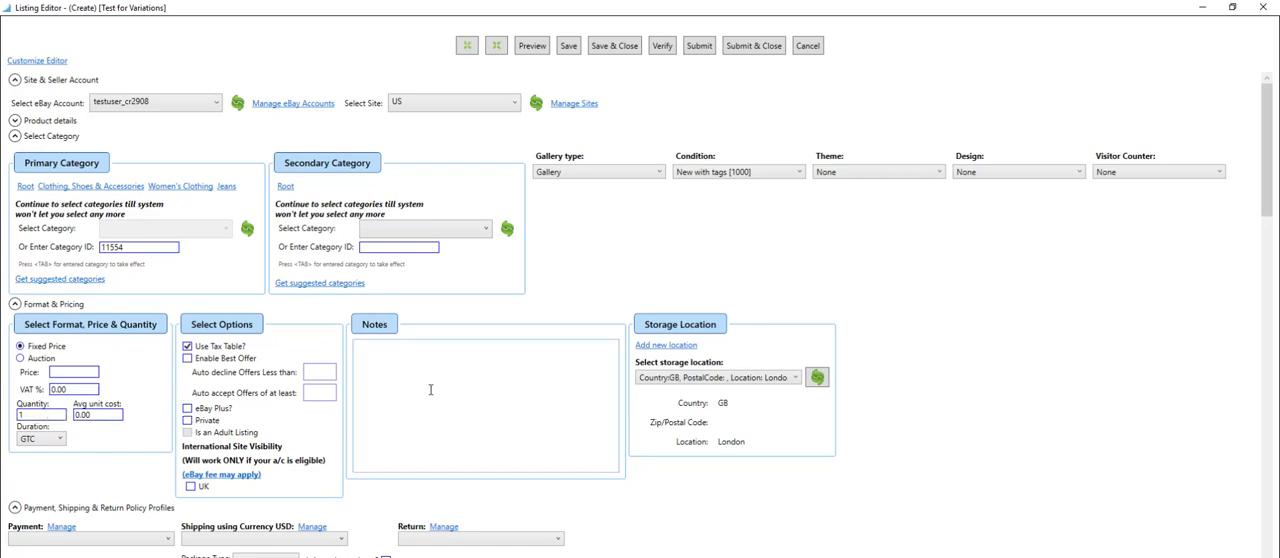
Choose the Long Beach, California storage location and collapse the format and pricing section.
{"action": "left_click", "coordinate": [788, 380]}
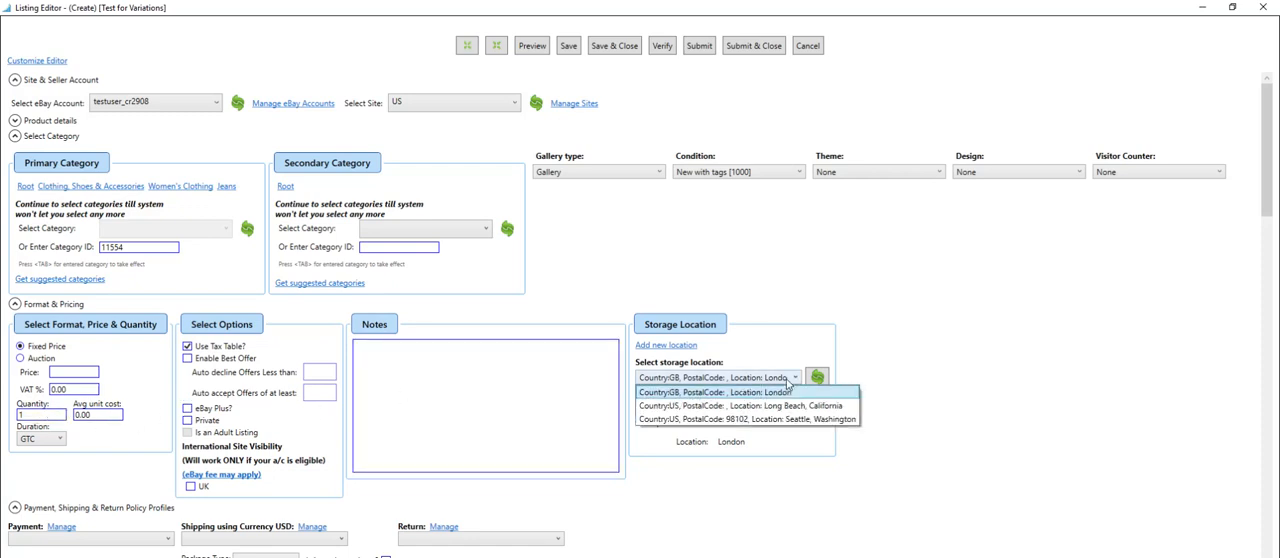
{"action": "left_click", "coordinate": [830, 407]}
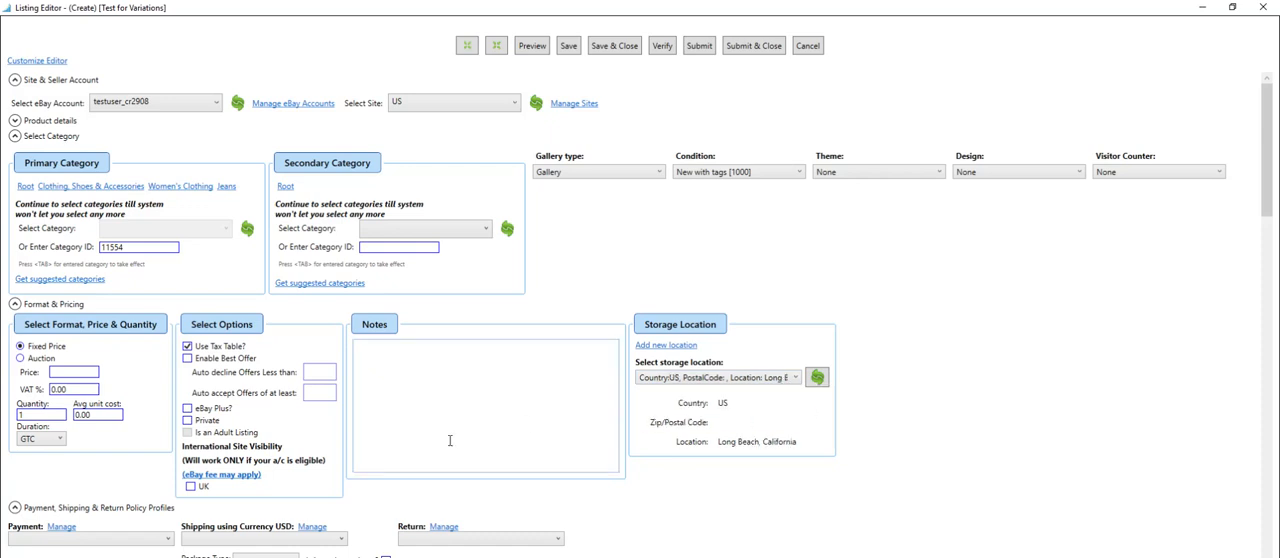
{"action": "left_click", "coordinate": [15, 305]}
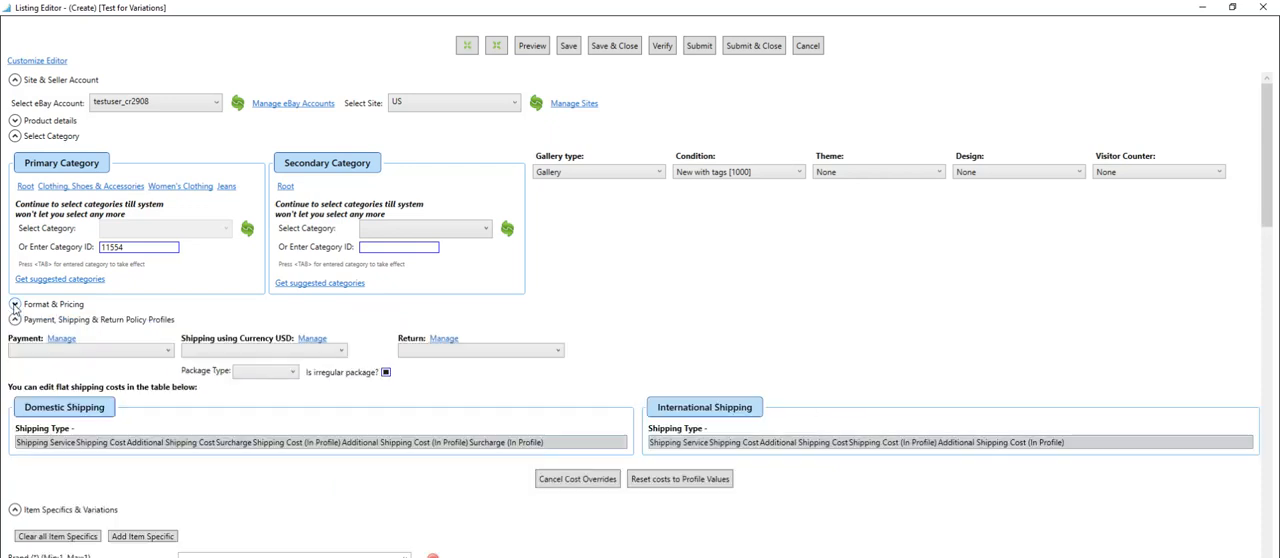
Assign the PayPal payment profile, the "Domestic, Canada and UK" shipping profile and the "No returns accepted" return profile.
{"action": "left_click", "coordinate": [131, 350]}
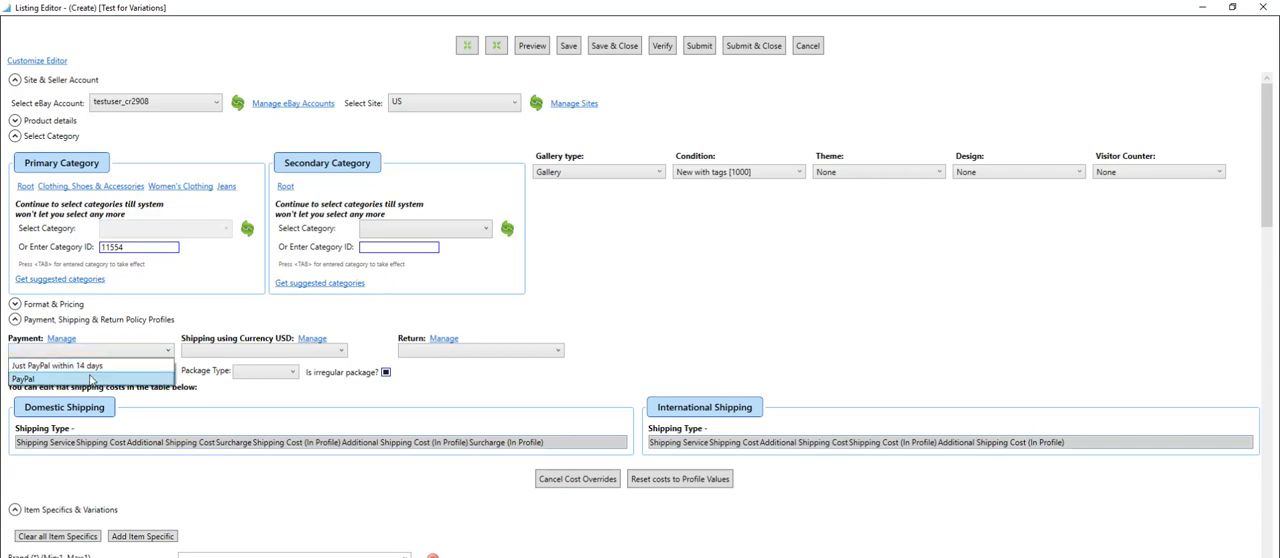
{"action": "left_click", "coordinate": [91, 379]}
{"action": "left_click", "coordinate": [226, 352]}
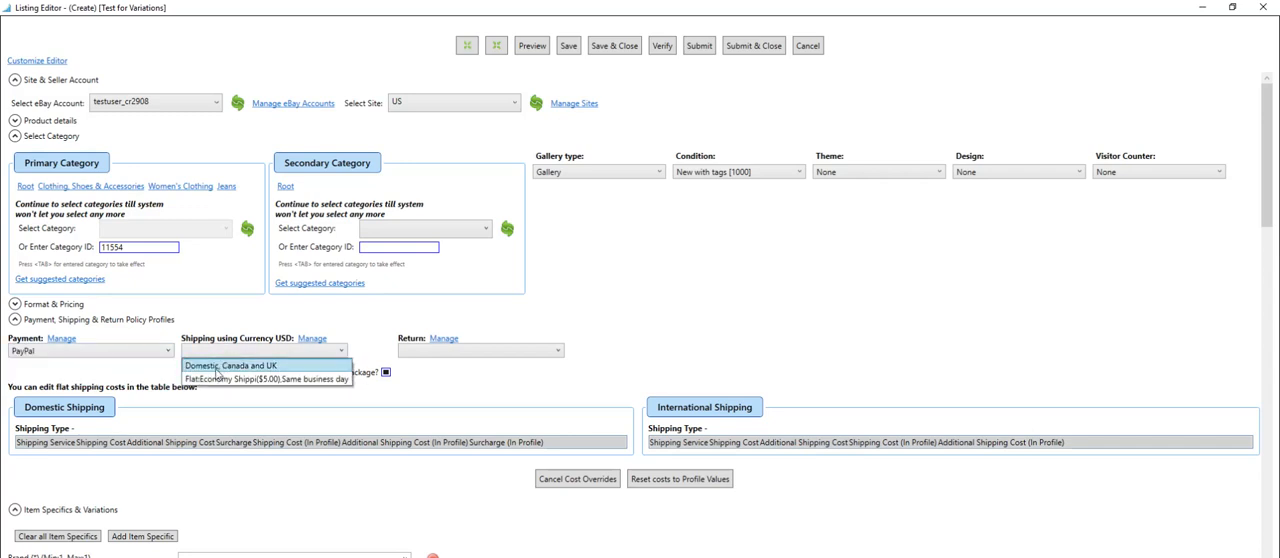
{"action": "left_click", "coordinate": [216, 366]}
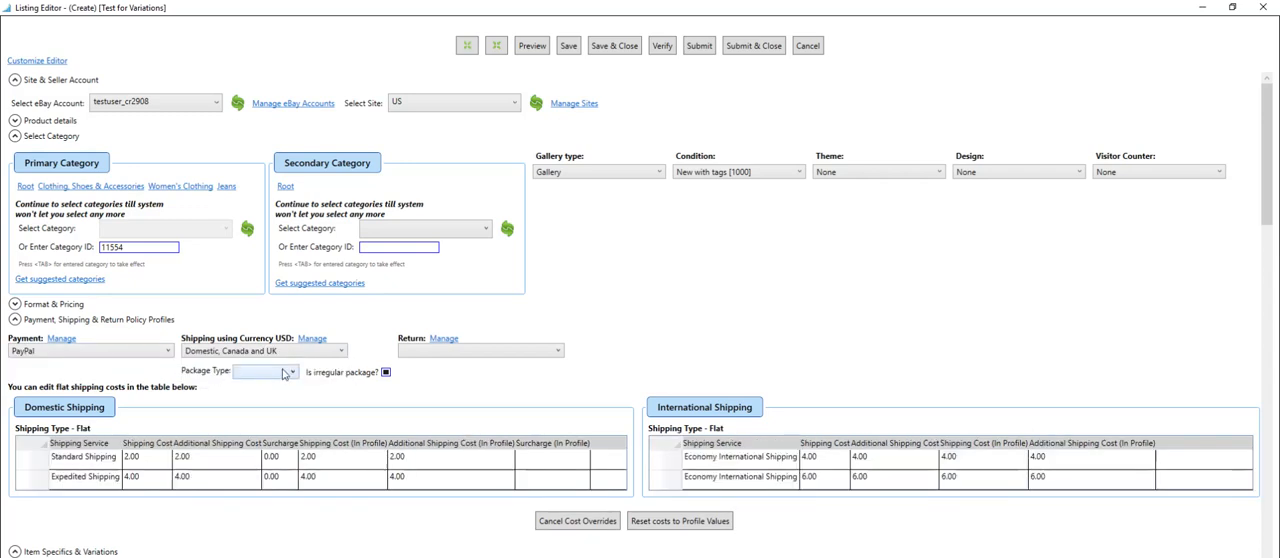
{"action": "left_click", "coordinate": [467, 352]}
{"action": "left_click", "coordinate": [467, 366]}
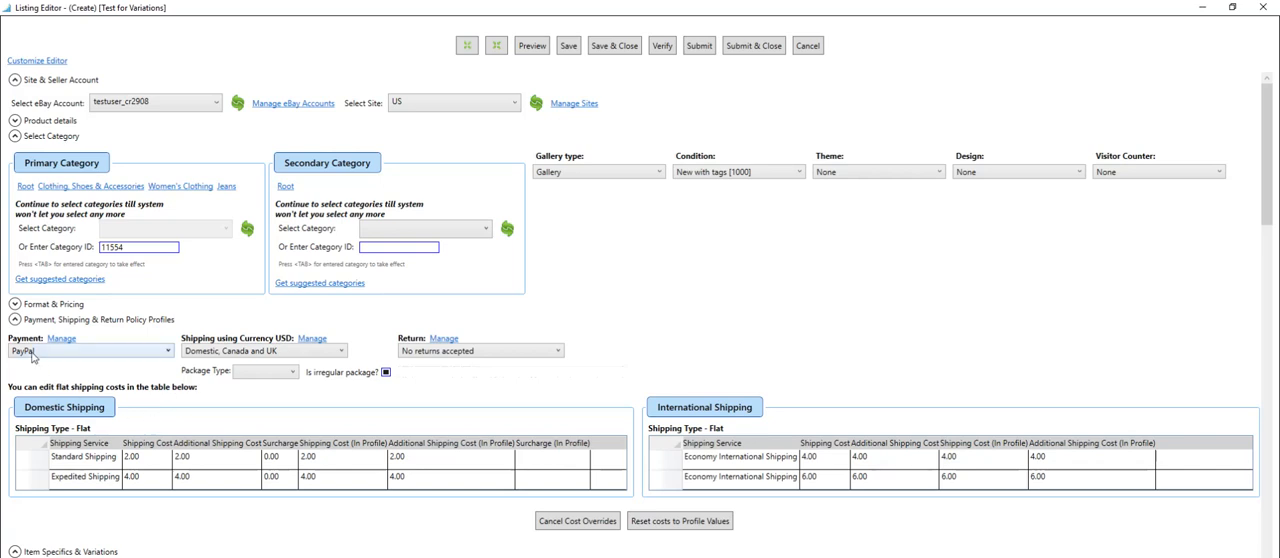
Change the payment profile to "Just PayPal within 14 days" and collapse the policy profiles section.
{"action": "left_click", "coordinate": [216, 352]}
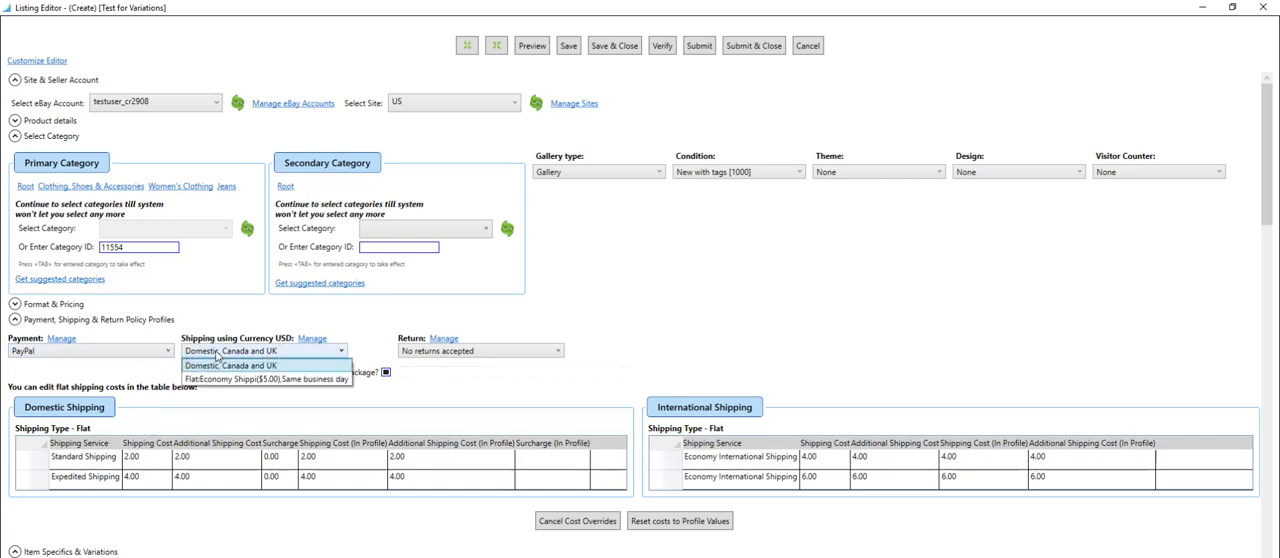
{"action": "left_click", "coordinate": [218, 356]}
{"action": "left_click", "coordinate": [152, 353]}
{"action": "left_click", "coordinate": [152, 354]}
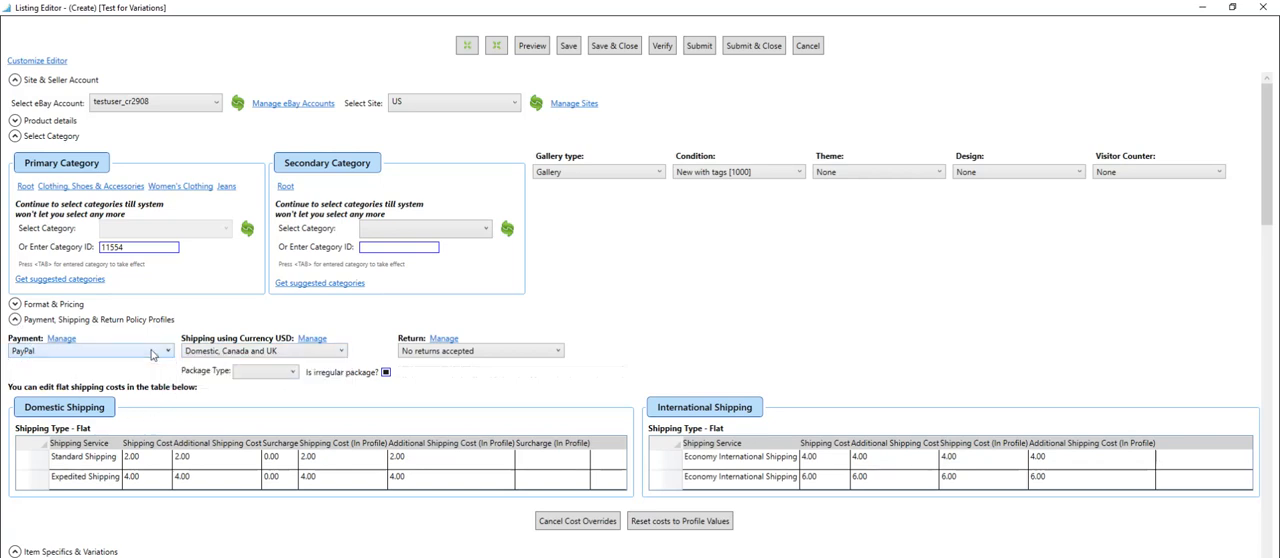
{"action": "left_click", "coordinate": [152, 354]}
{"action": "left_click", "coordinate": [82, 364]}
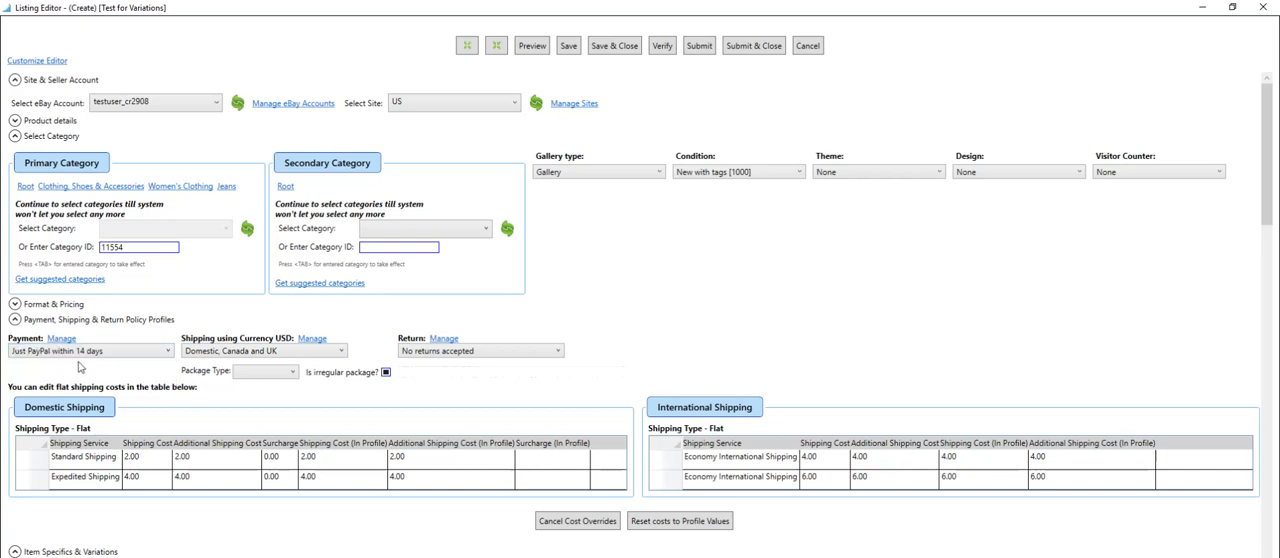
{"action": "left_click", "coordinate": [15, 321]}
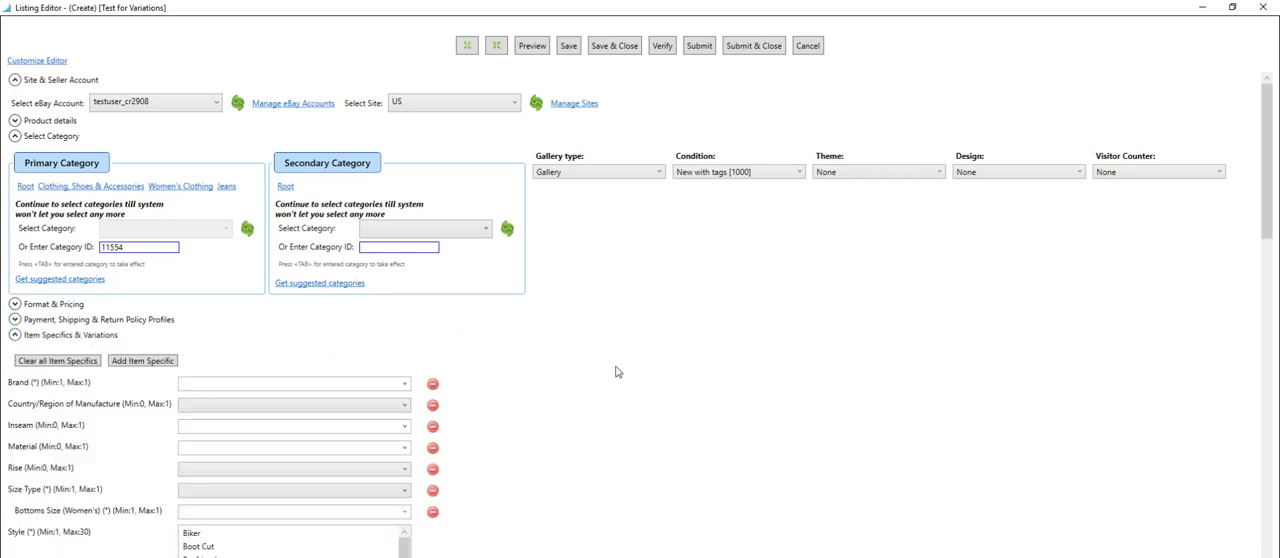
Select 20, 21, 24 and 28 as the Inseam variation values for the listing.
{"action": "scroll", "coordinate": [686, 384], "scroll_direction": "down", "scroll_amount": 3}
{"action": "scroll", "coordinate": [686, 384], "scroll_direction": "down", "scroll_amount": 11}
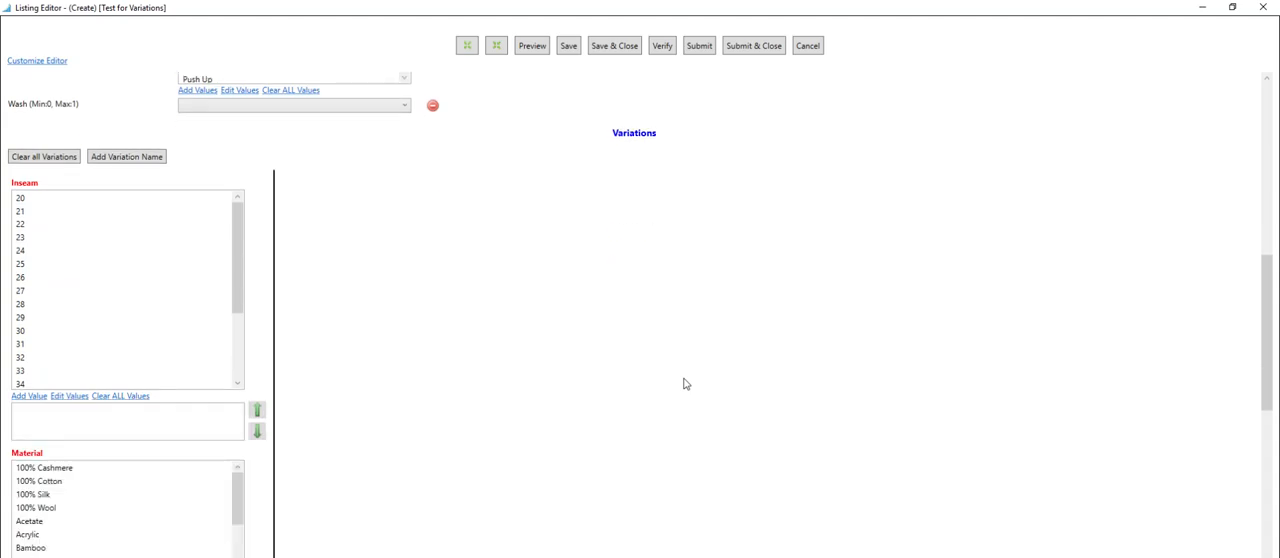
{"action": "scroll", "coordinate": [686, 384], "scroll_direction": "up", "scroll_amount": 1}
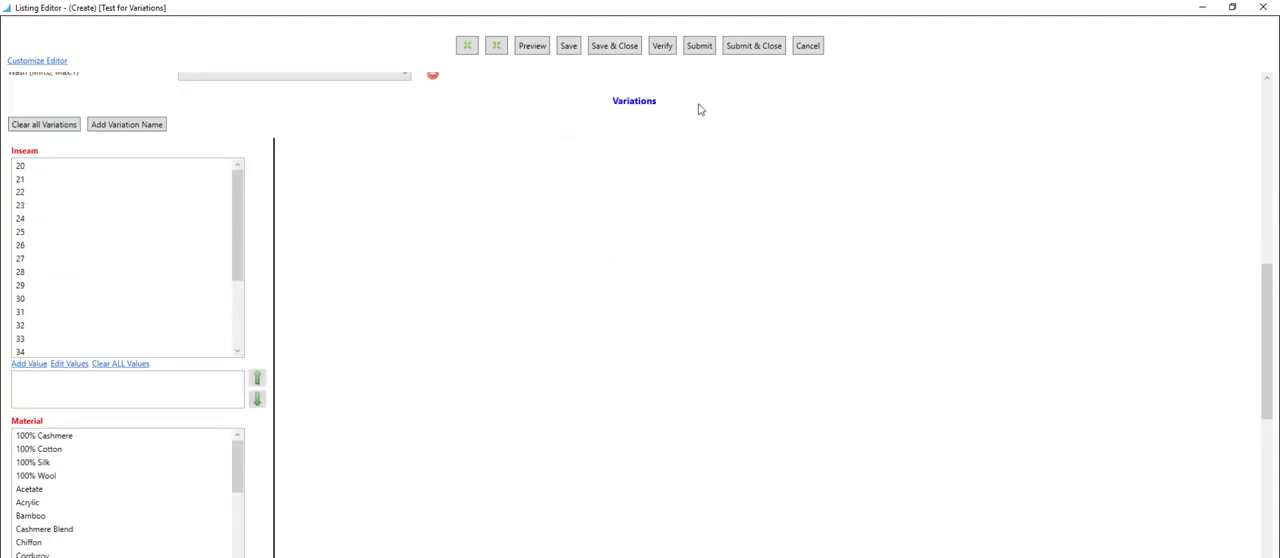
{"action": "left_click", "coordinate": [32, 168]}
{"action": "left_click", "coordinate": [26, 163]}
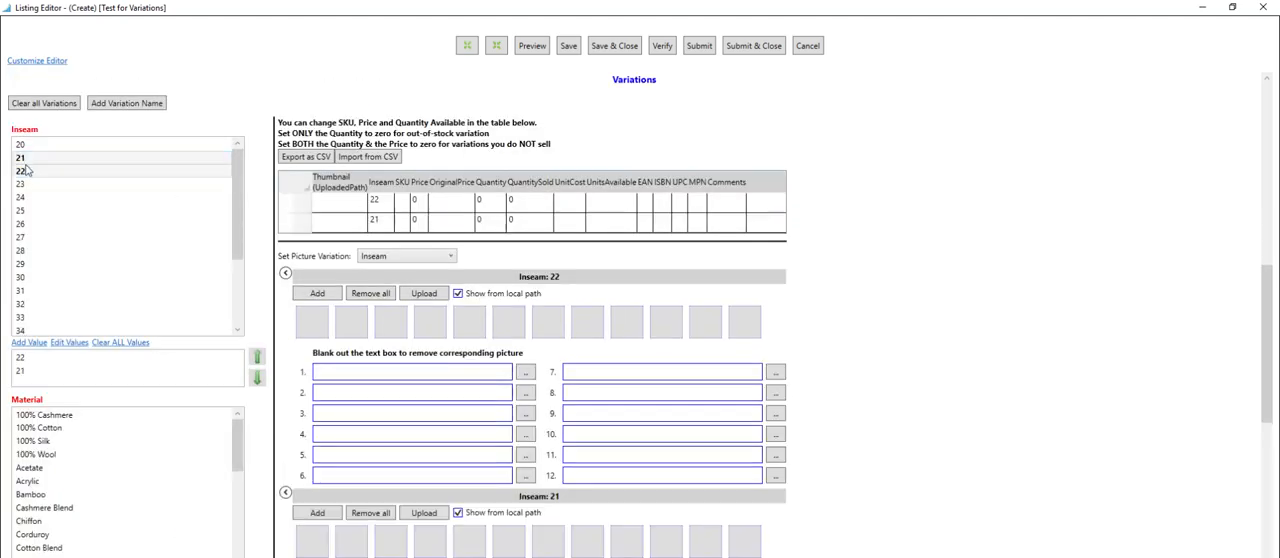
{"action": "left_click", "coordinate": [27, 170]}
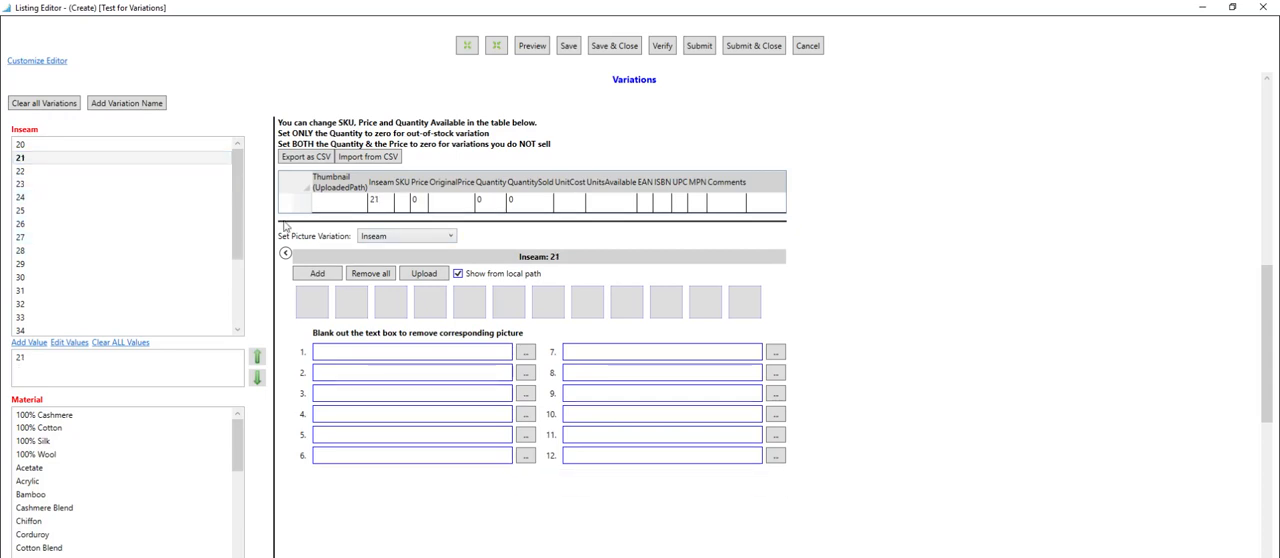
{"action": "left_click", "coordinate": [38, 149]}
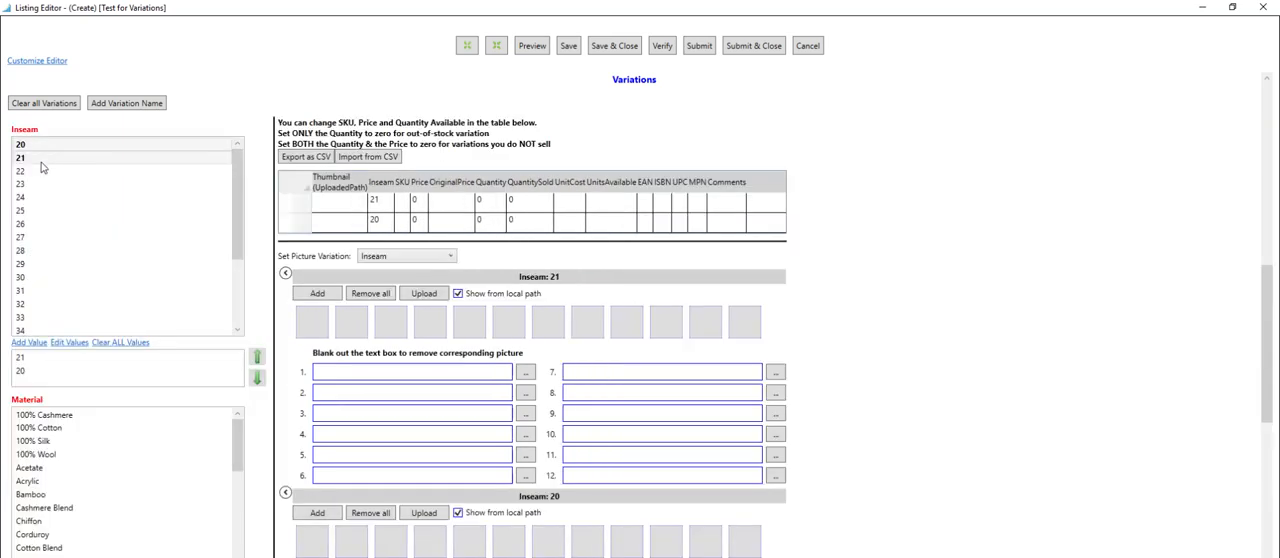
{"action": "left_click", "coordinate": [41, 161]}
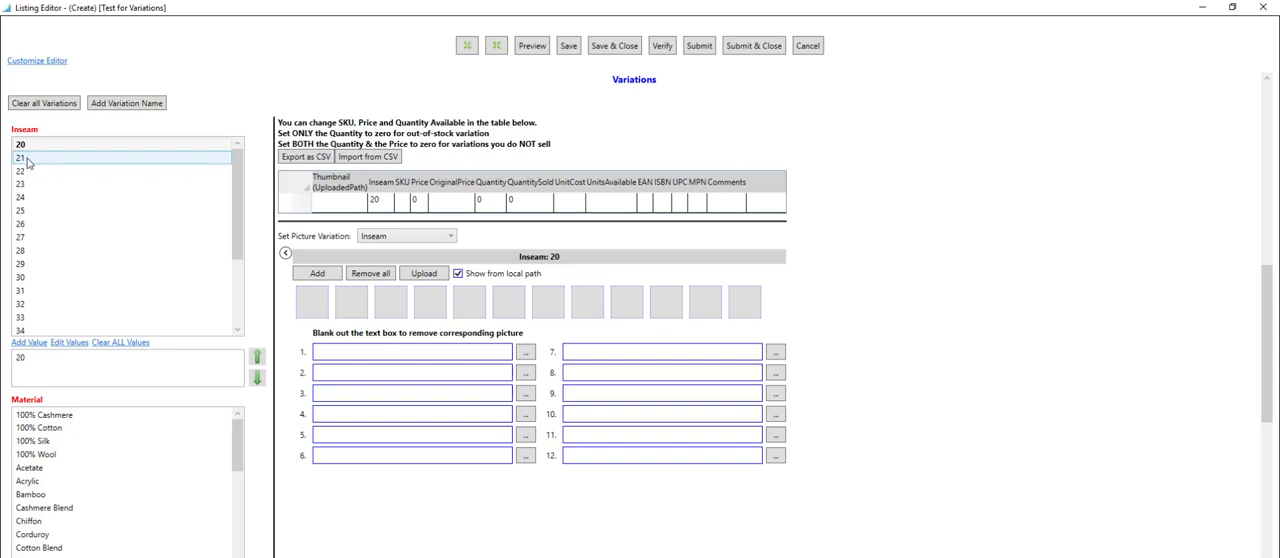
{"action": "left_click", "coordinate": [27, 160]}
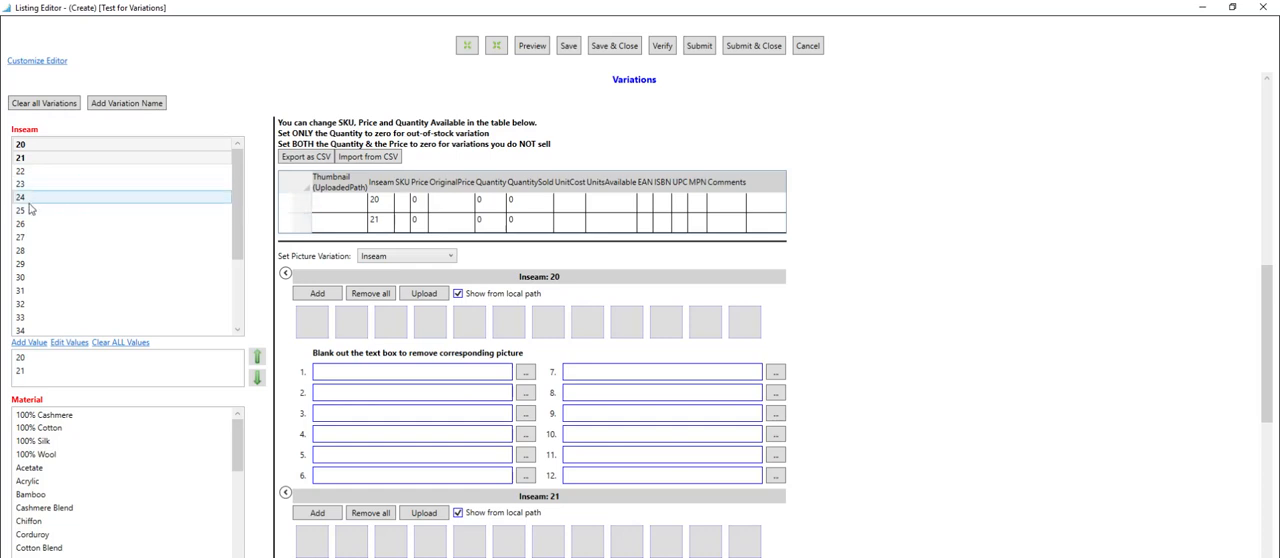
{"action": "left_click", "coordinate": [32, 199]}
{"action": "left_click", "coordinate": [32, 252]}
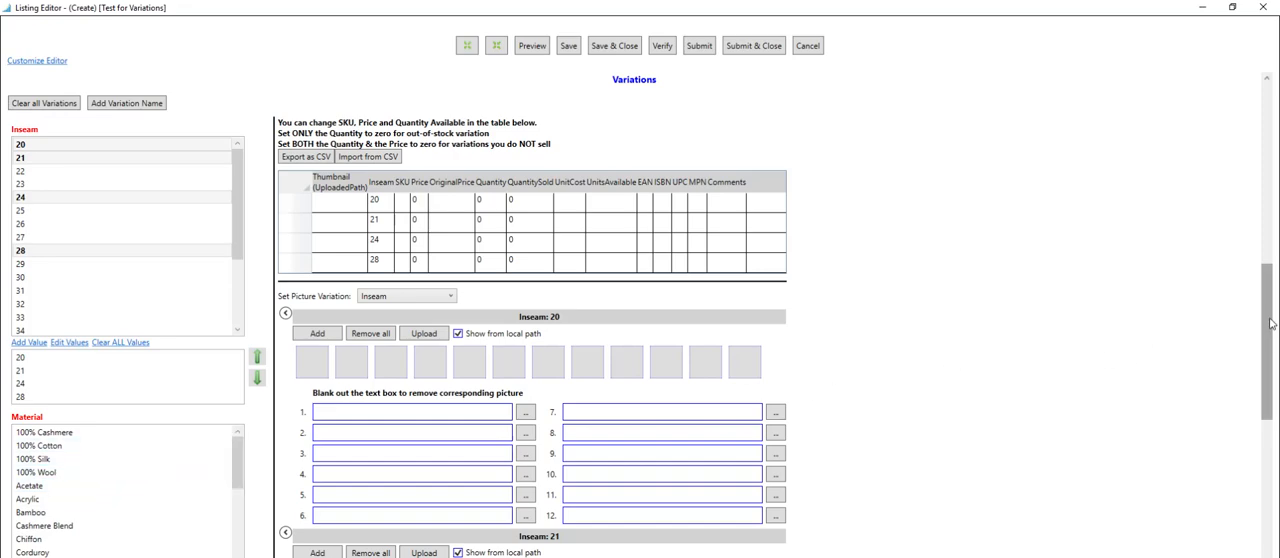
Select 100% Cashmere, Bamboo and Denim as the Material variation values.
{"action": "left_click_drag", "start_coordinate": [1268, 322], "coordinate": [1268, 425]}
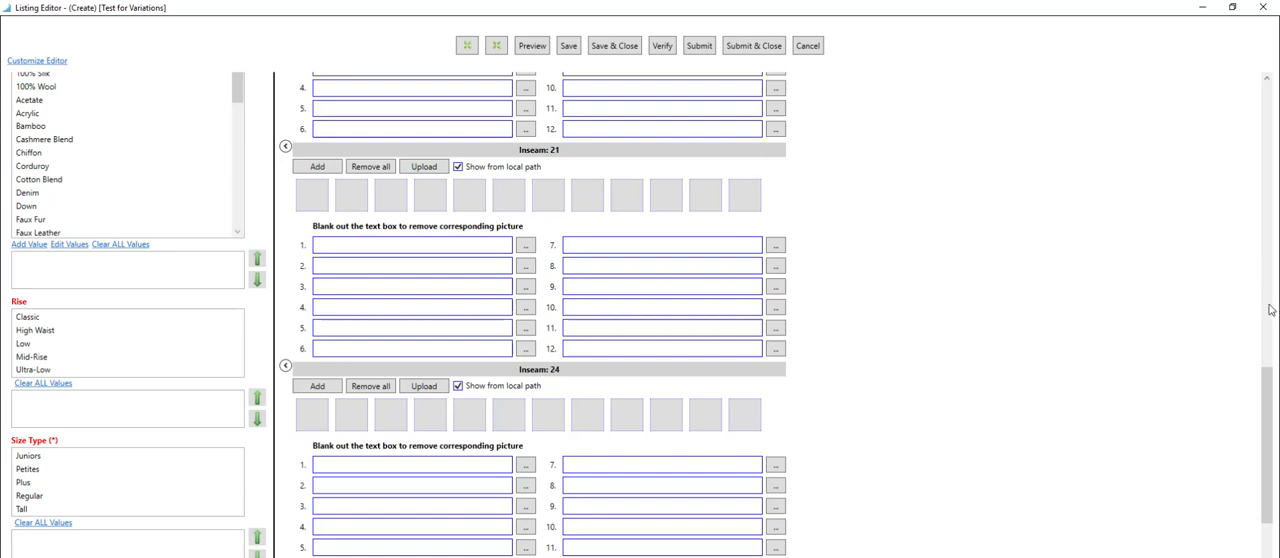
{"action": "left_click_drag", "start_coordinate": [1268, 400], "coordinate": [1268, 360]}
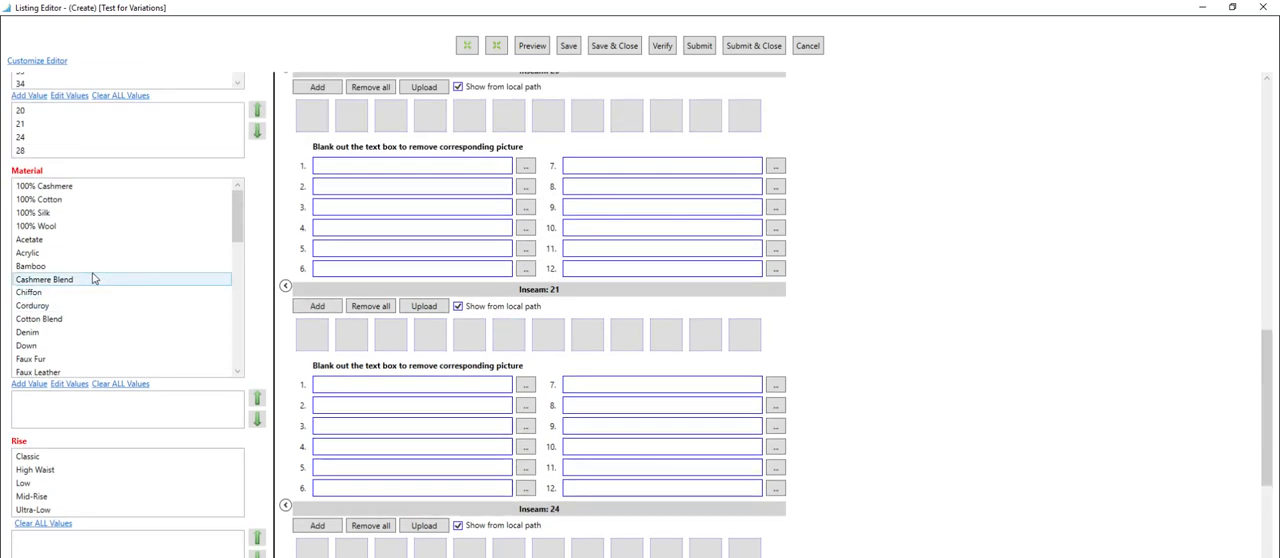
{"action": "left_click", "coordinate": [40, 186]}
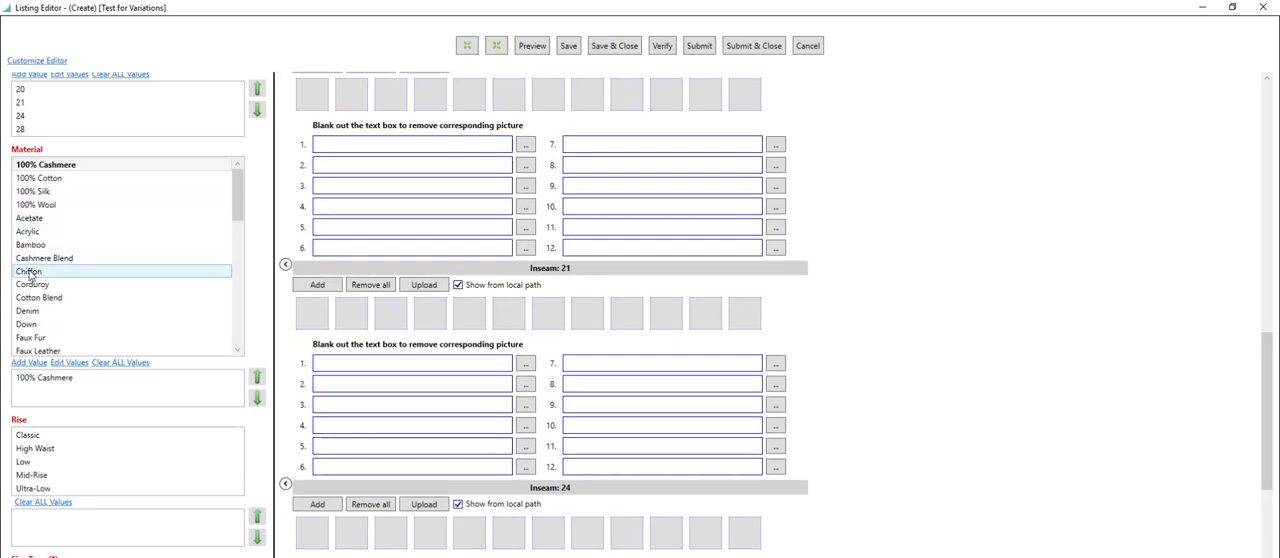
{"action": "left_click", "coordinate": [48, 245]}
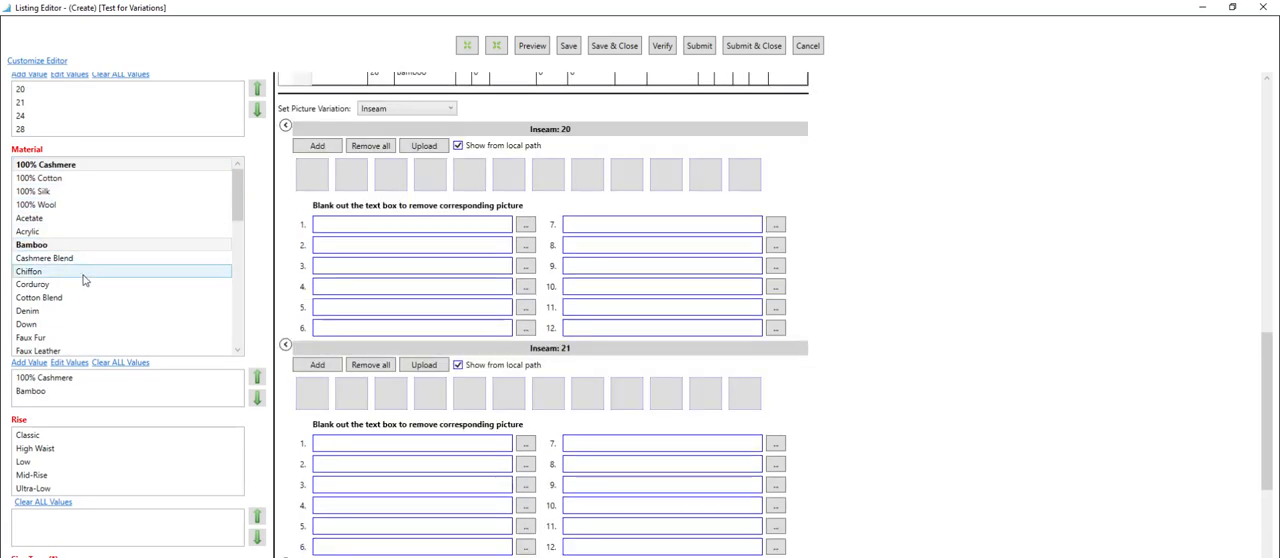
{"action": "left_click", "coordinate": [40, 312]}
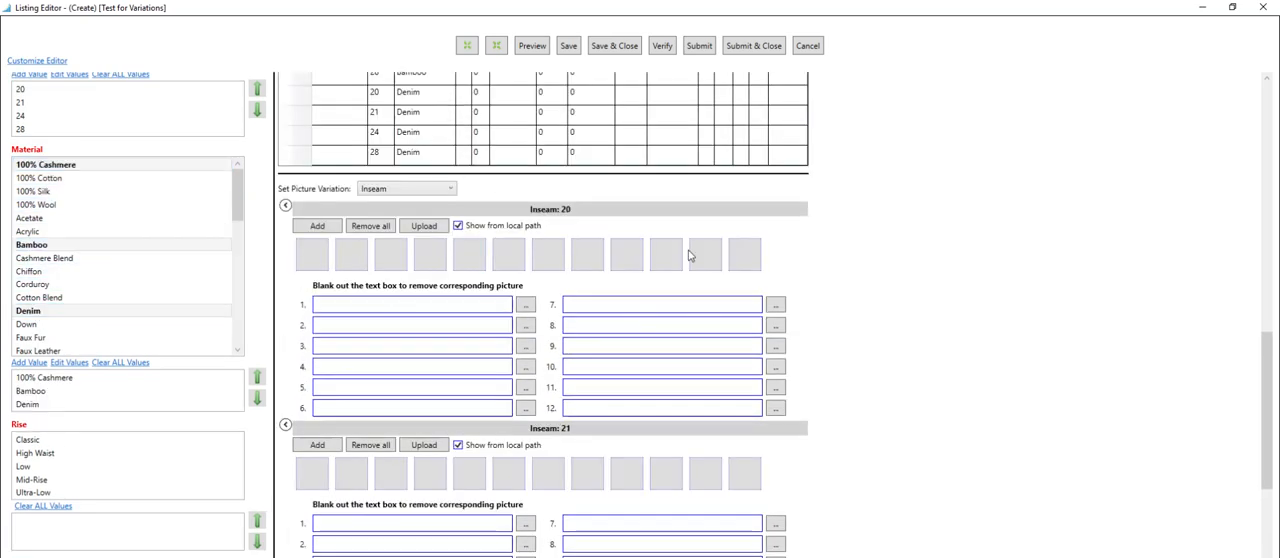
Set the SKU of the inseam 20, 100% Cashmere variation to 100_CASH_20 and copy that SKU for reuse.
{"action": "left_click_drag", "start_coordinate": [1265, 405], "coordinate": [1270, 360]}
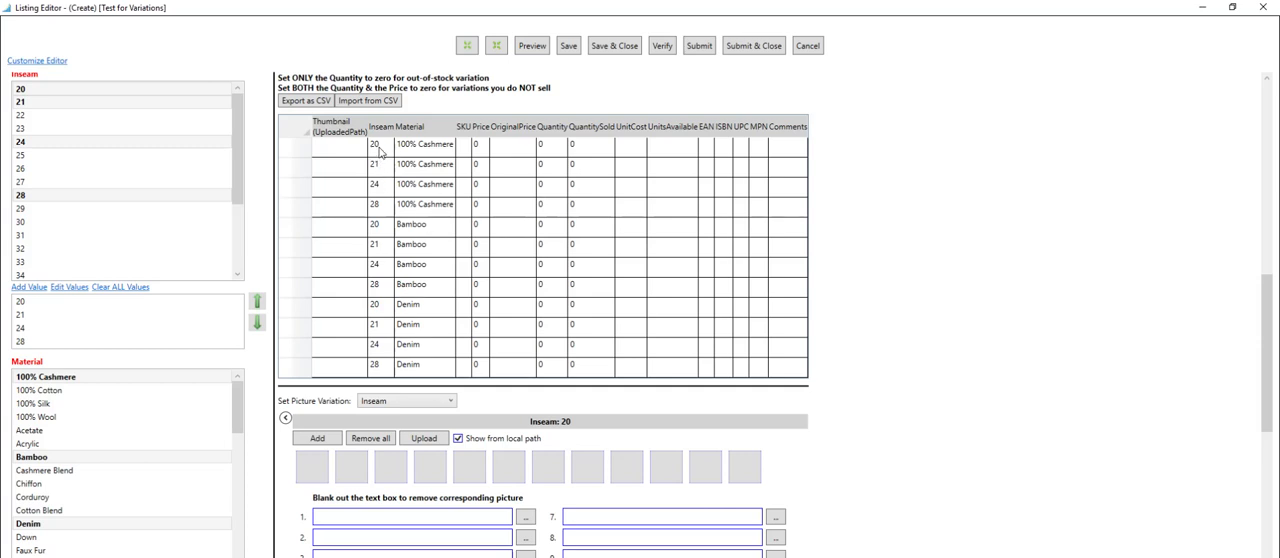
{"action": "left_click", "coordinate": [378, 150]}
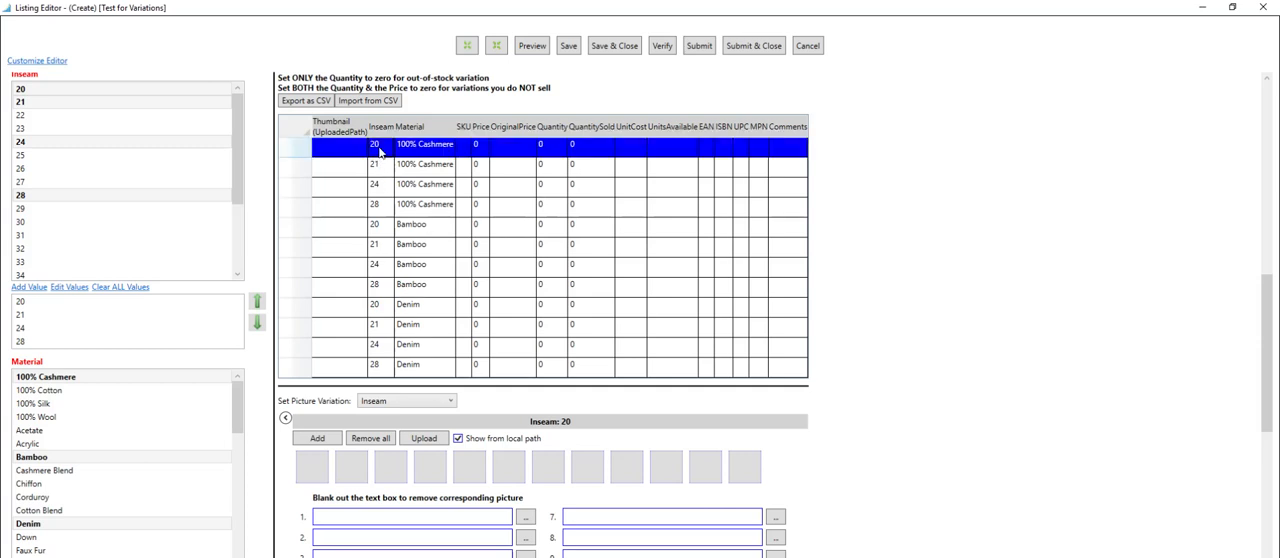
{"action": "left_click", "coordinate": [464, 148]}
{"action": "type", "text": "100_"}
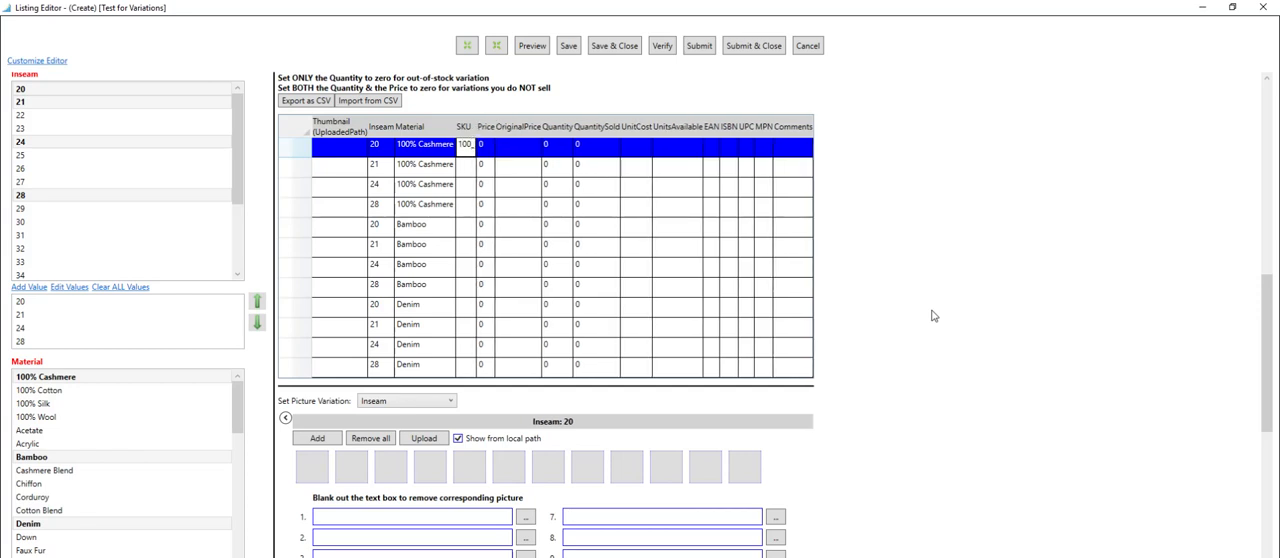
{"action": "type", "text": "CASH"}
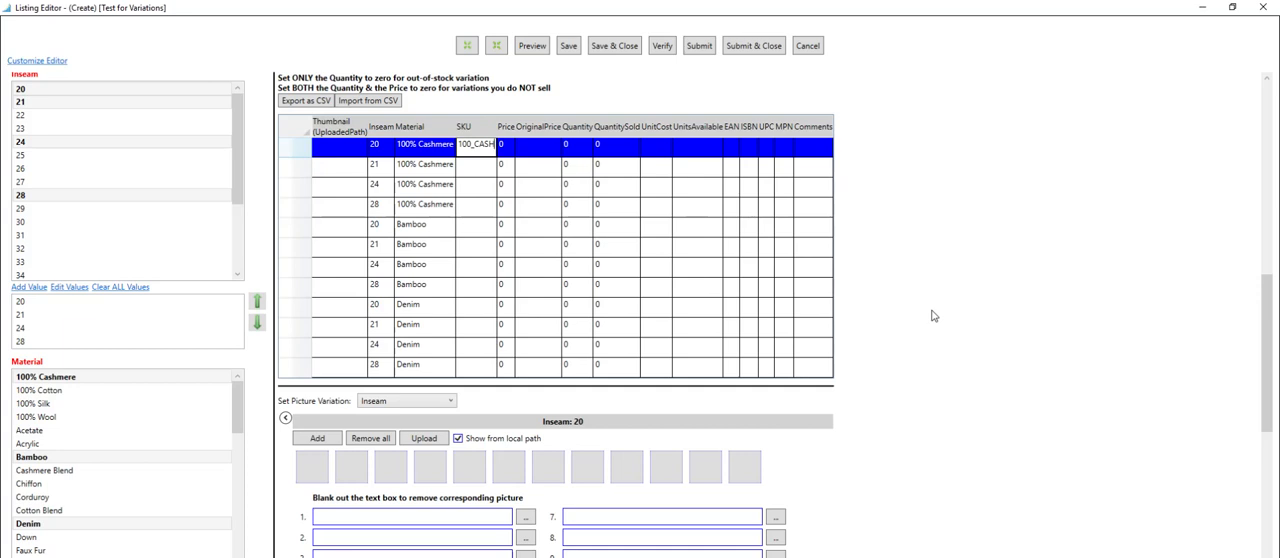
{"action": "type", "text": "_20"}
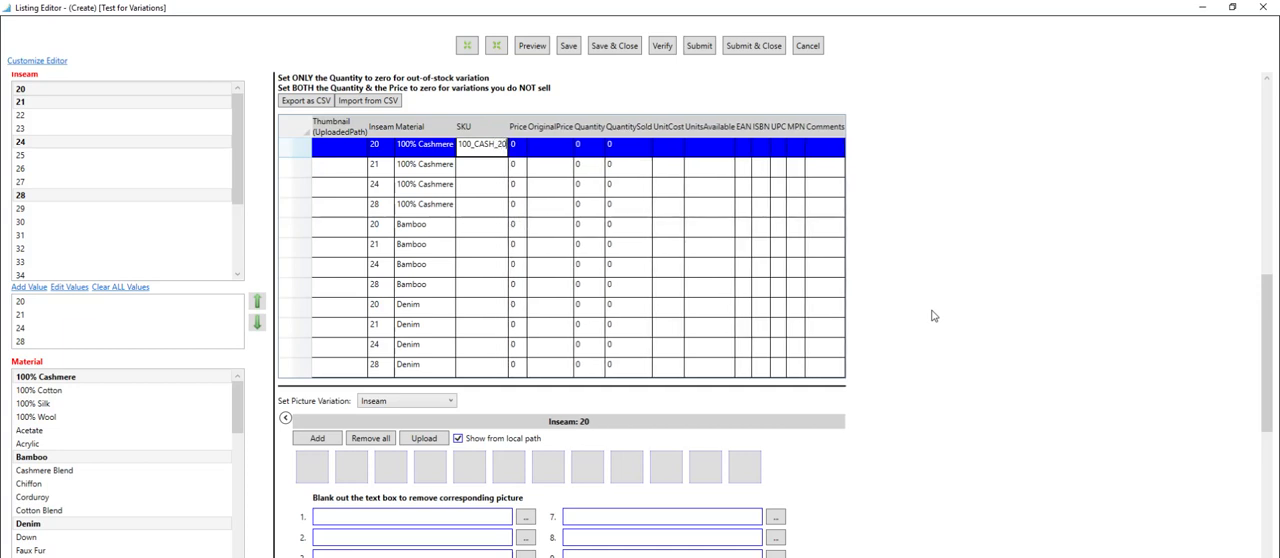
{"action": "key", "text": "ctrl+a"}
{"action": "key", "text": "ctrl+c"}
{"action": "key", "text": "Return"}
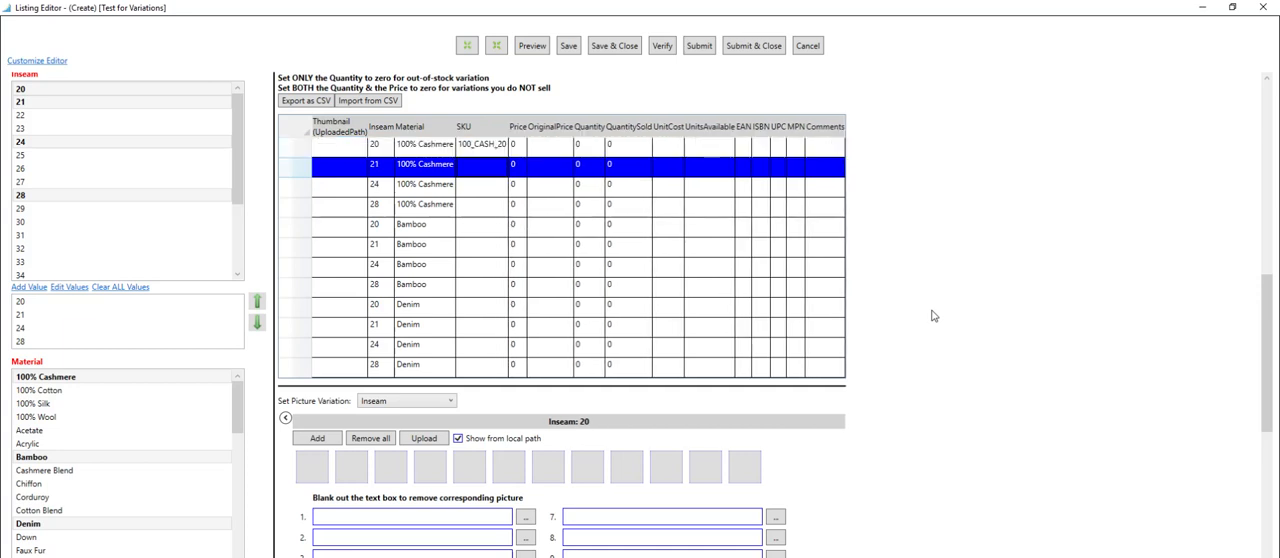
Reuse the copied SKU for the inseam 21, 100% Cashmere variation, changing it to 100_CASH_21.
{"action": "key", "text": "Down"}
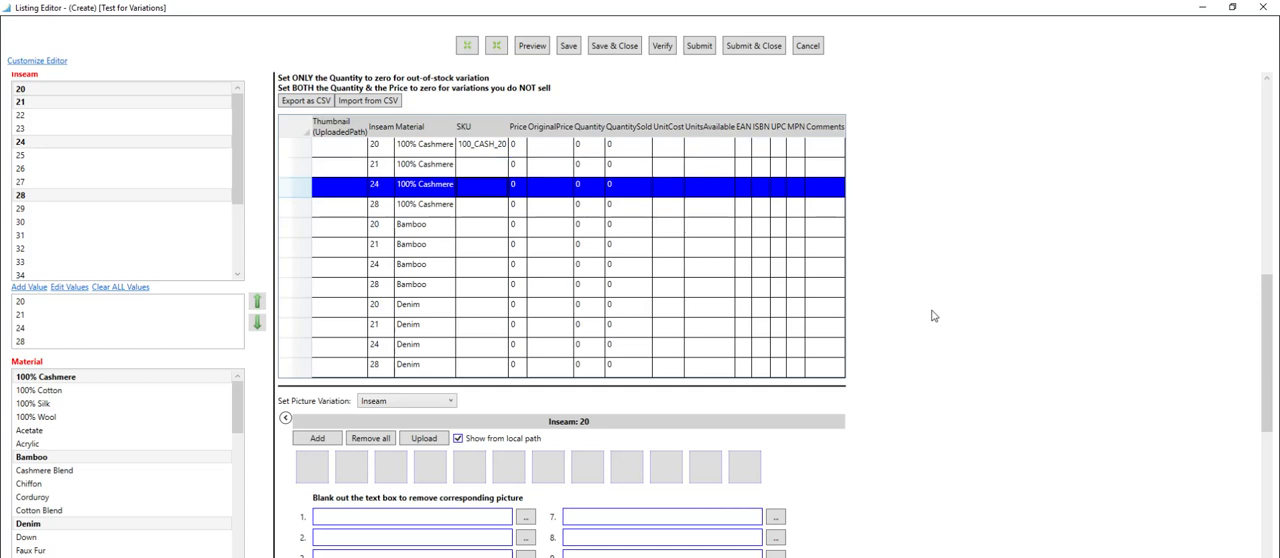
{"action": "key", "text": "Up"}
{"action": "key", "text": "F2"}
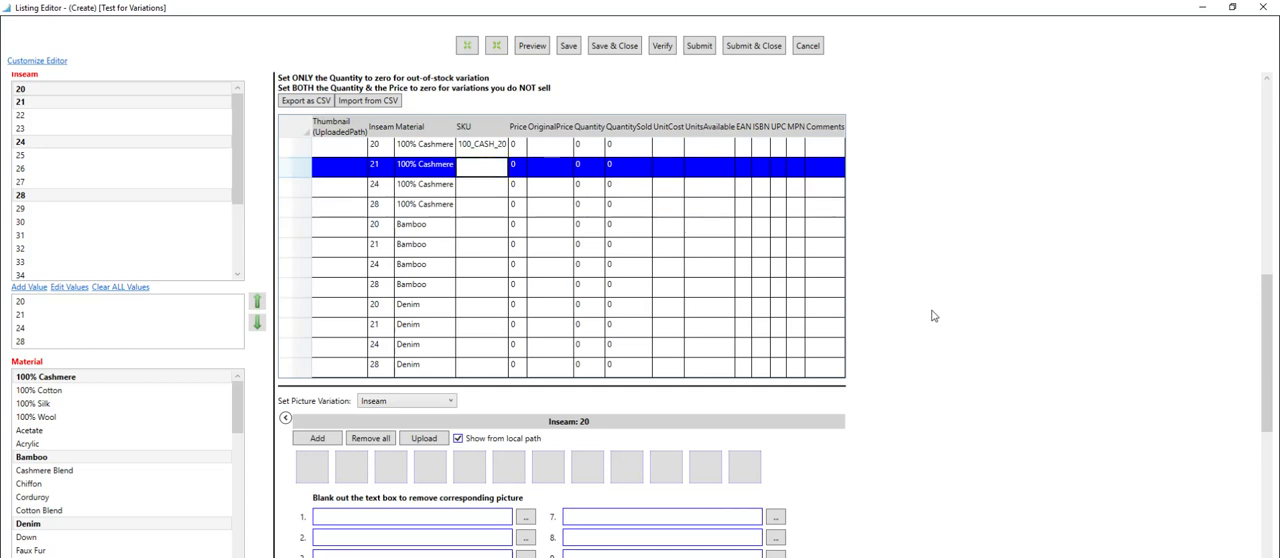
{"action": "key", "text": "ctrl+v"}
{"action": "key", "text": "BackSpace"}
{"action": "type", "text": "1"}
{"action": "key", "text": "Return"}
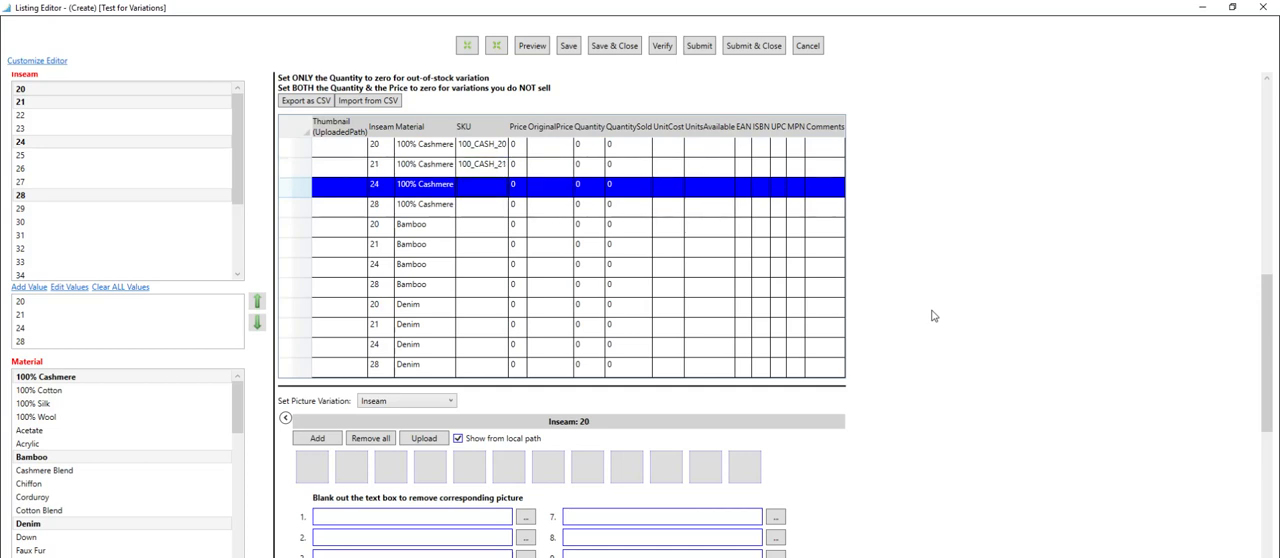
Set the SKUs of the inseam 24 and 28 cashmere variations to 100_CASH_24 and 100_CASH_28.
{"action": "key", "text": "F2"}
{"action": "key", "text": "ctrl+v"}
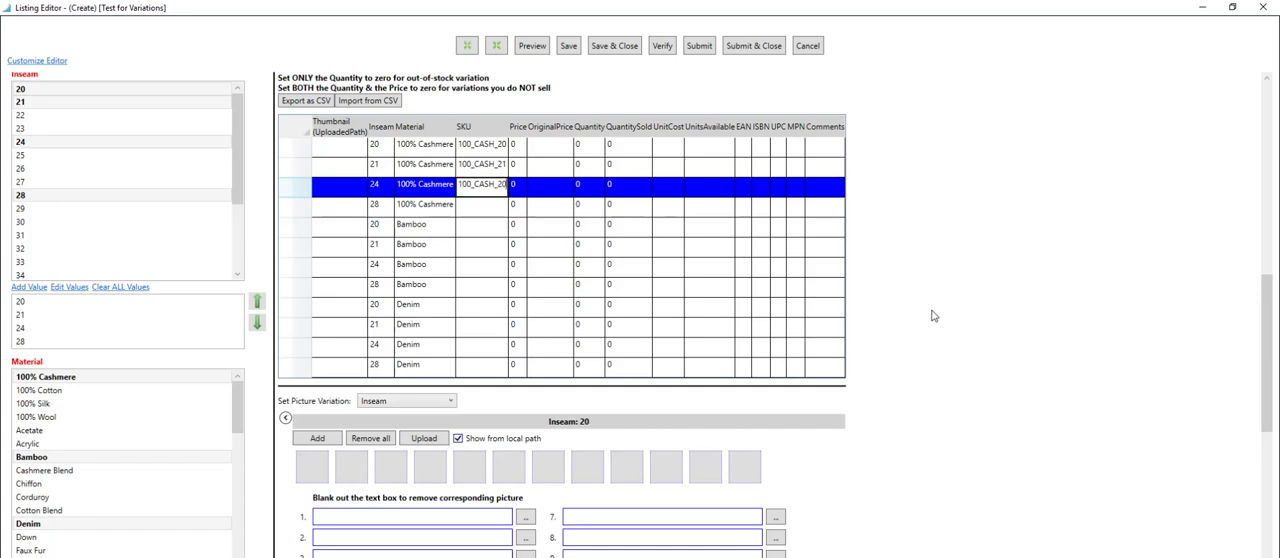
{"action": "key", "text": "BackSpace"}
{"action": "type", "text": "4"}
{"action": "key", "text": "Return"}
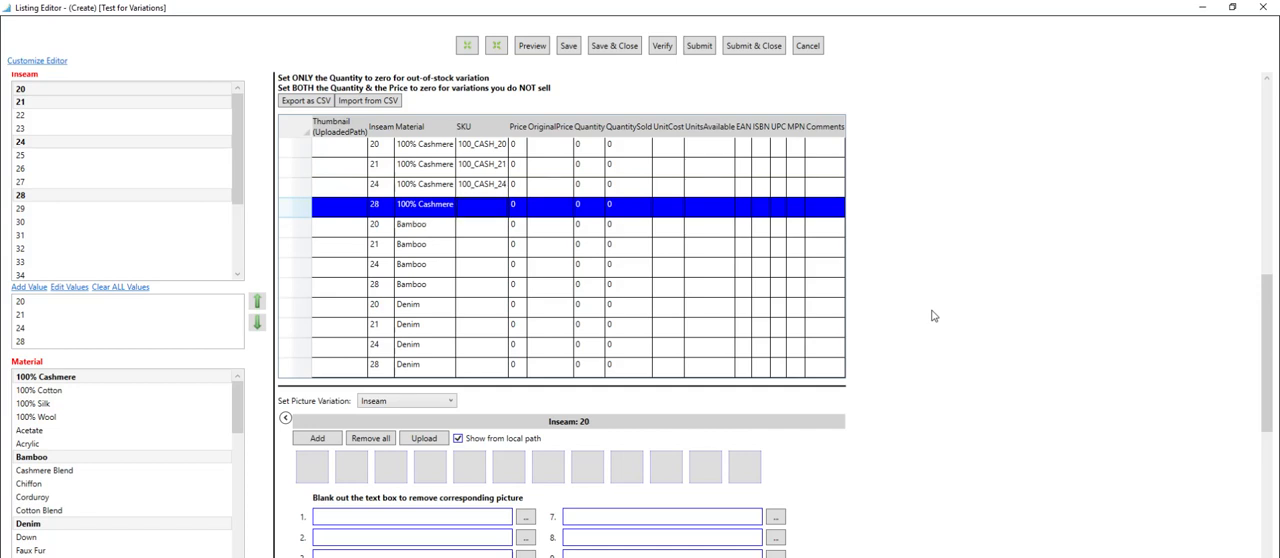
{"action": "key", "text": "F2"}
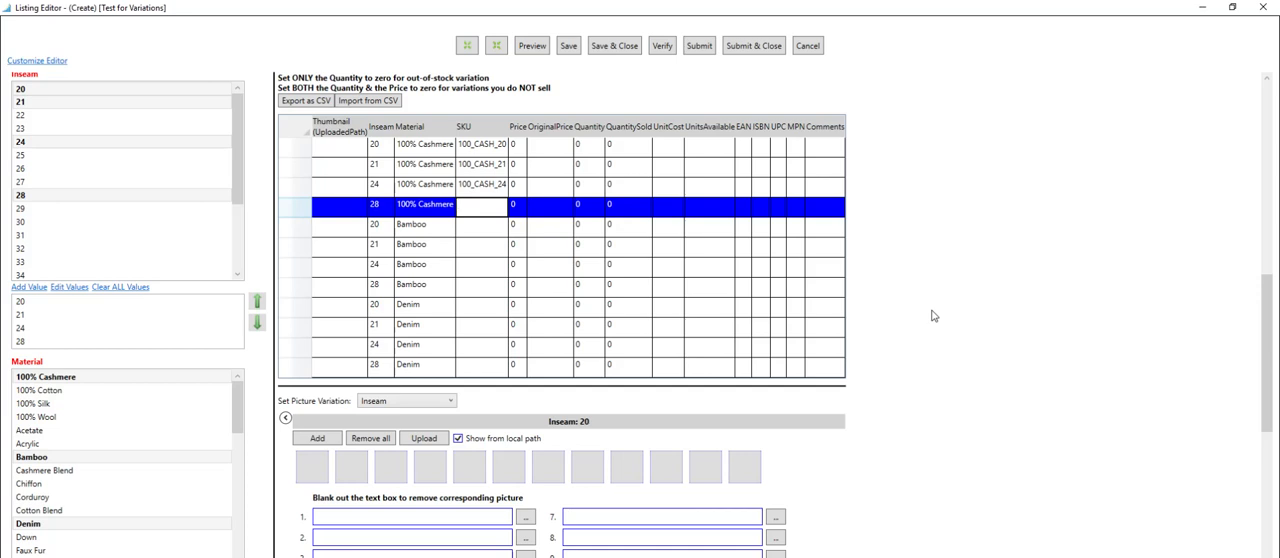
{"action": "key", "text": "ctrl+v"}
{"action": "key", "text": "BackSpace"}
{"action": "type", "text": "8"}
{"action": "key", "text": "Return"}
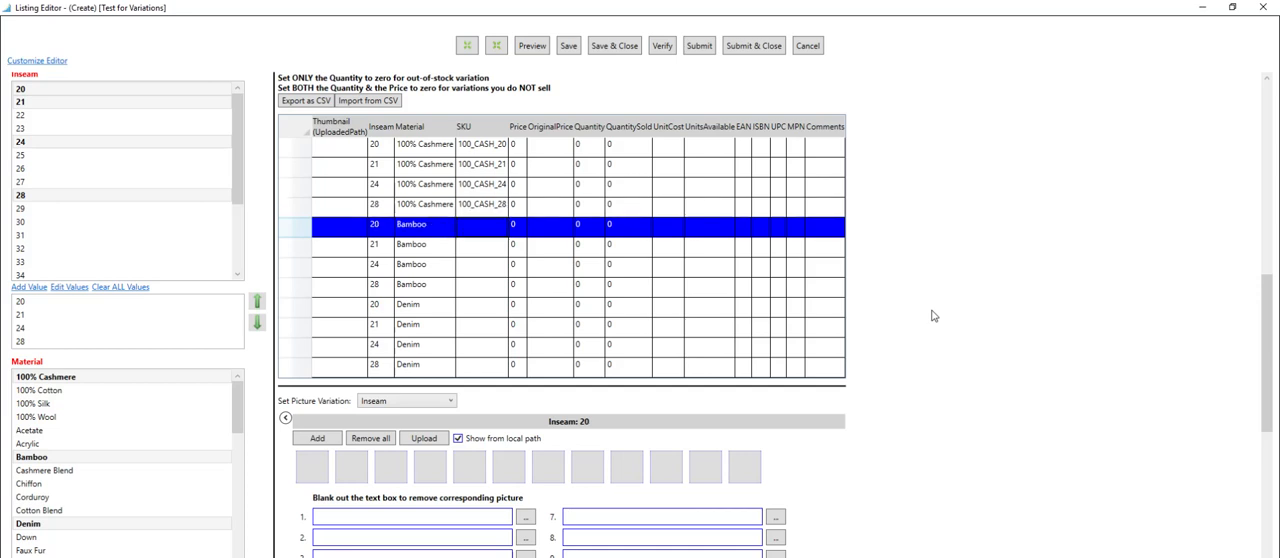
Set the prices of the 100% Cashmere variations to 20, 21, 22 and 23 for inseams 20, 21, 24 and 28.
{"action": "left_click", "coordinate": [521, 152]}
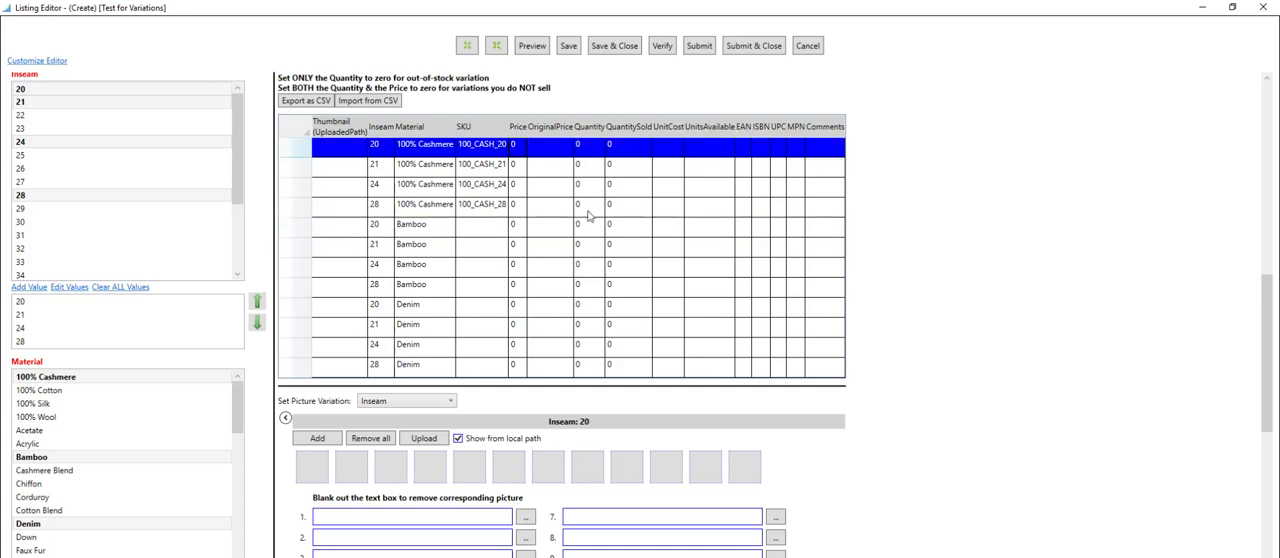
{"action": "type", "text": "20"}
{"action": "key", "text": "Return"}
{"action": "type", "text": "21"}
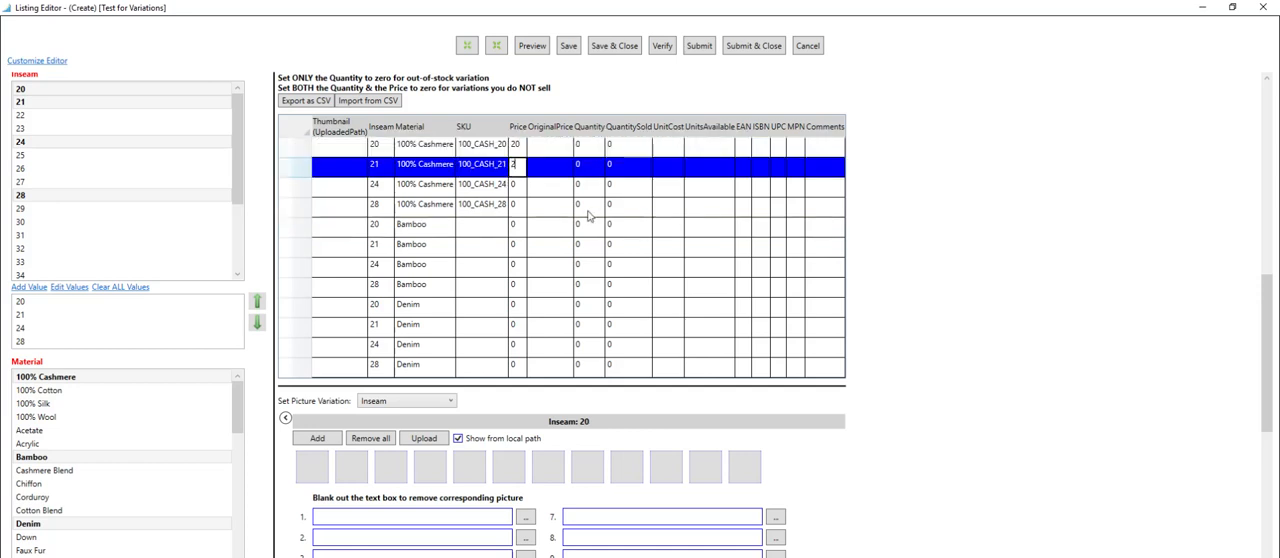
{"action": "key", "text": "Return"}
{"action": "type", "text": "22"}
{"action": "key", "text": "Return"}
{"action": "type", "text": "23"}
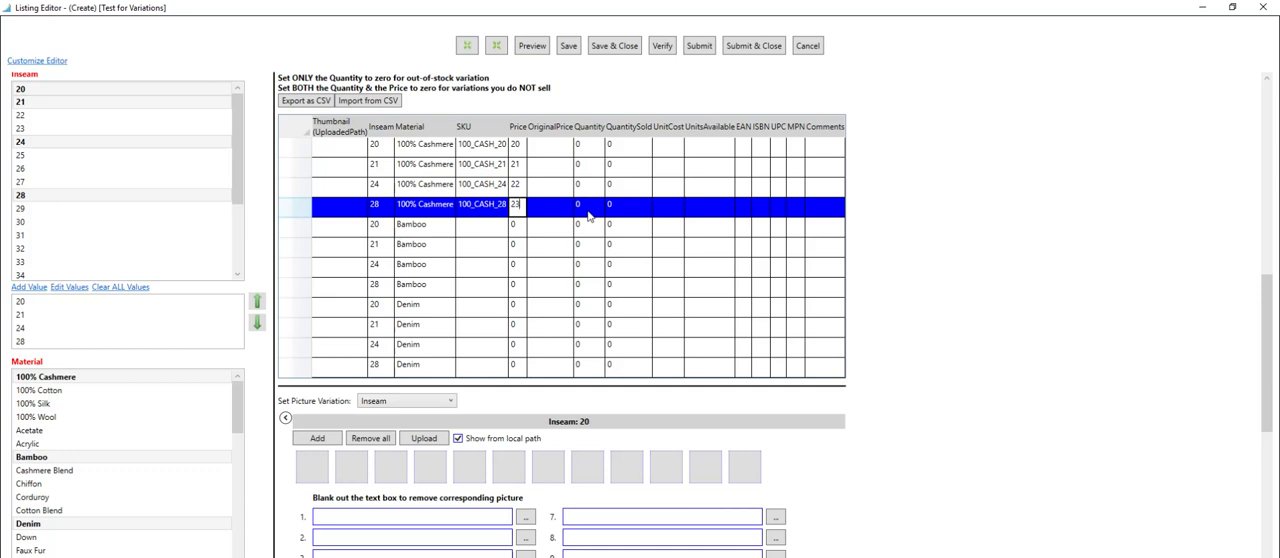
{"action": "key", "text": "Return"}
Set the prices of the Bamboo variations to 24, 25, 26 and 27 for inseams 20, 21, 24 and 28.
{"action": "type", "text": "2"}
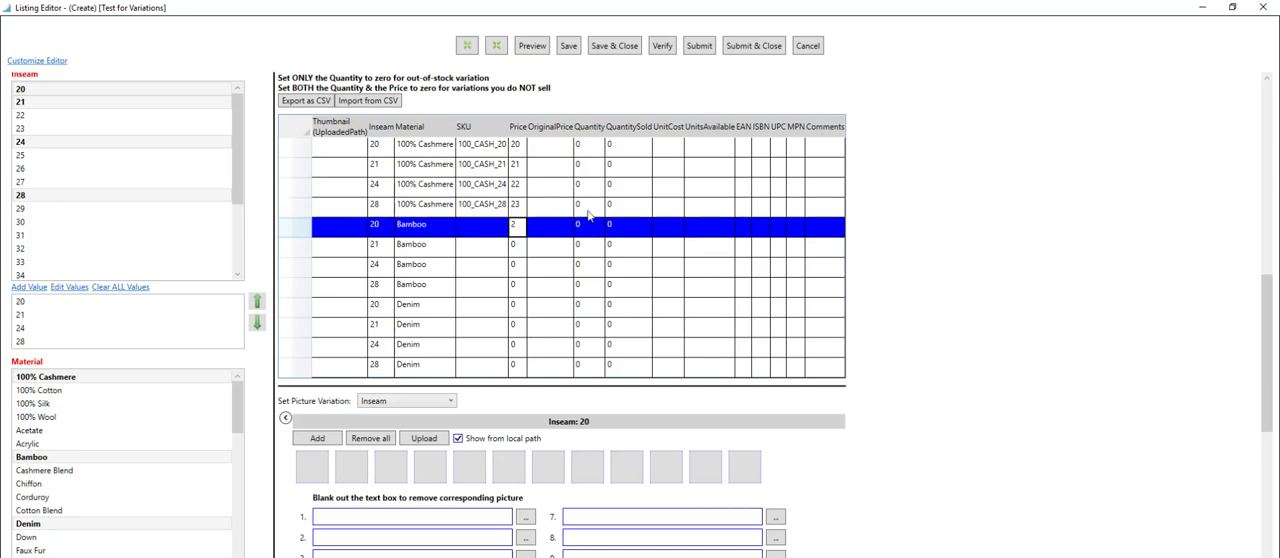
{"action": "type", "text": "4"}
{"action": "key", "text": "Return"}
{"action": "type", "text": "25"}
{"action": "key", "text": "Return"}
{"action": "type", "text": "2"}
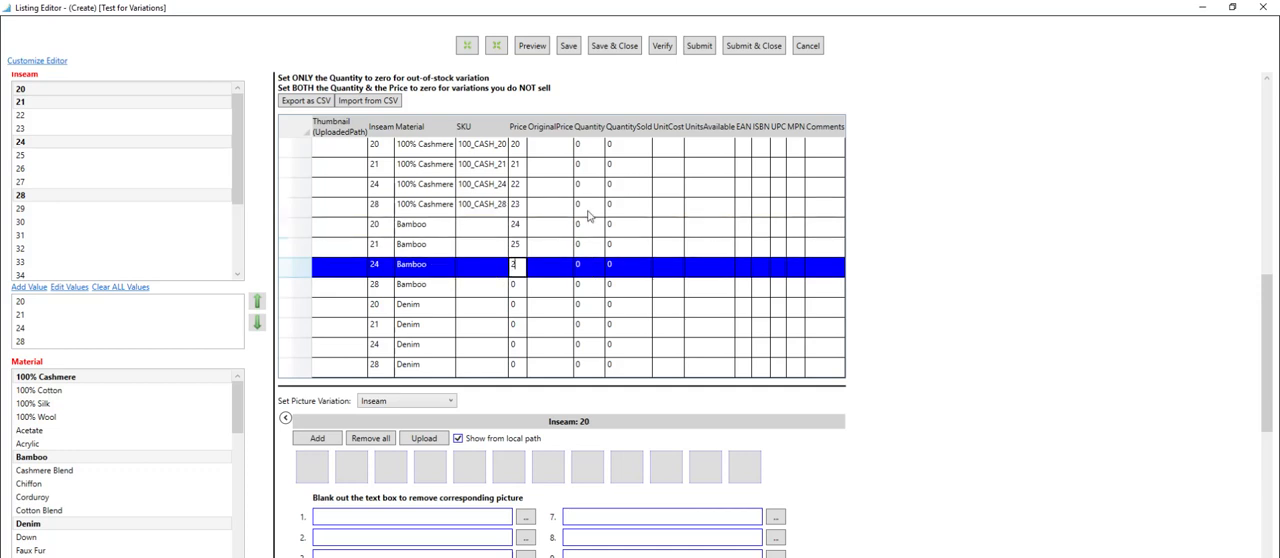
{"action": "type", "text": "6"}
{"action": "key", "text": "Return"}
{"action": "type", "text": "27"}
{"action": "key", "text": "Return"}
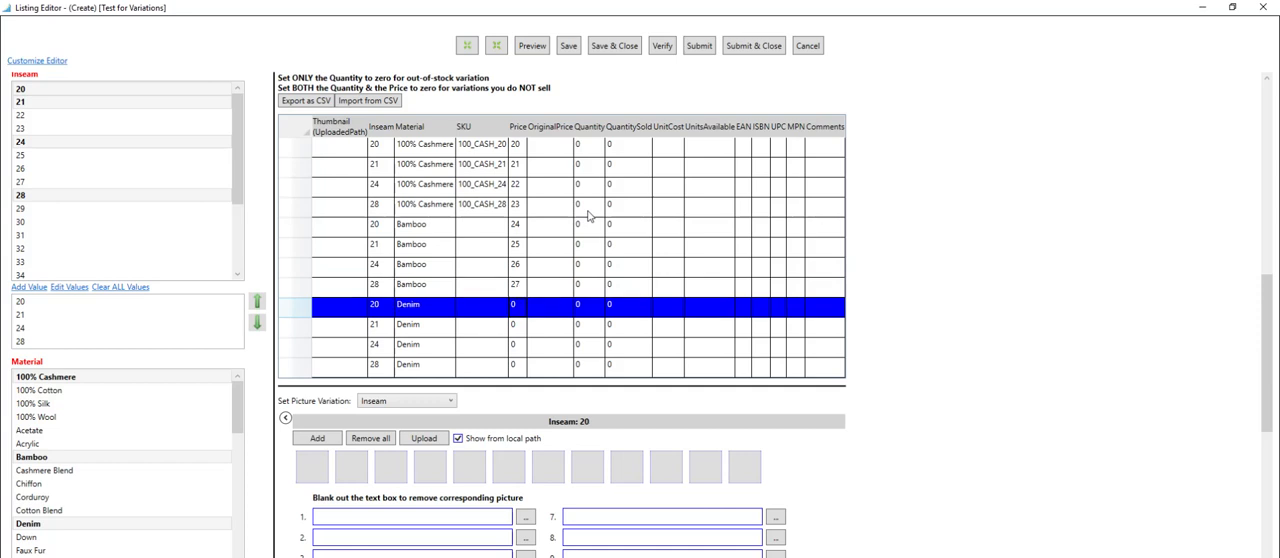
Set the prices of the Denim variations to 28, 29, 30 and 31 for inseams 20, 21, 24 and 28.
{"action": "type", "text": "28"}
{"action": "key", "text": "Return"}
{"action": "type", "text": "29"}
{"action": "key", "text": "Return"}
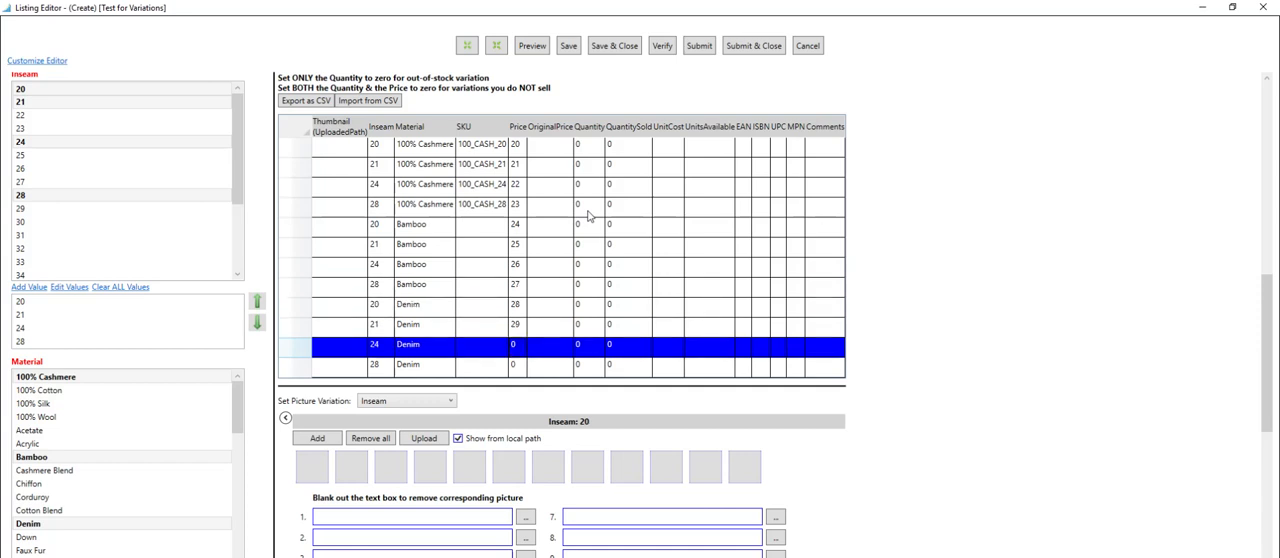
{"action": "type", "text": "30"}
{"action": "key", "text": "Return"}
{"action": "type", "text": "31"}
{"action": "key", "text": "Return"}
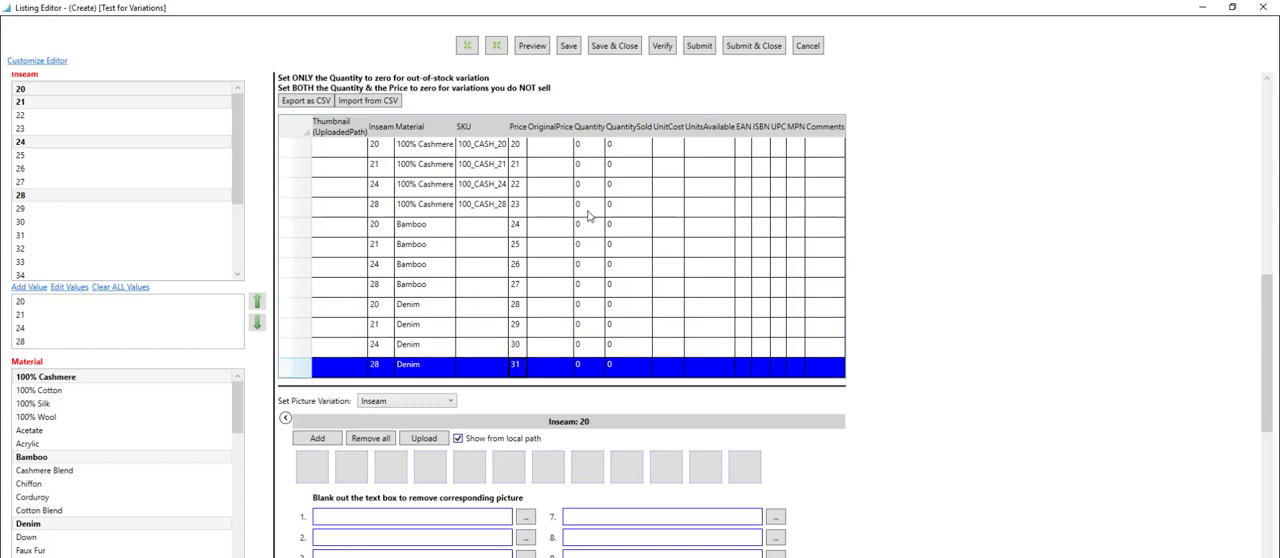
Set the quantity of the inseam 28 100% Cashmere variation to 1.
{"action": "left_click", "coordinate": [585, 146]}
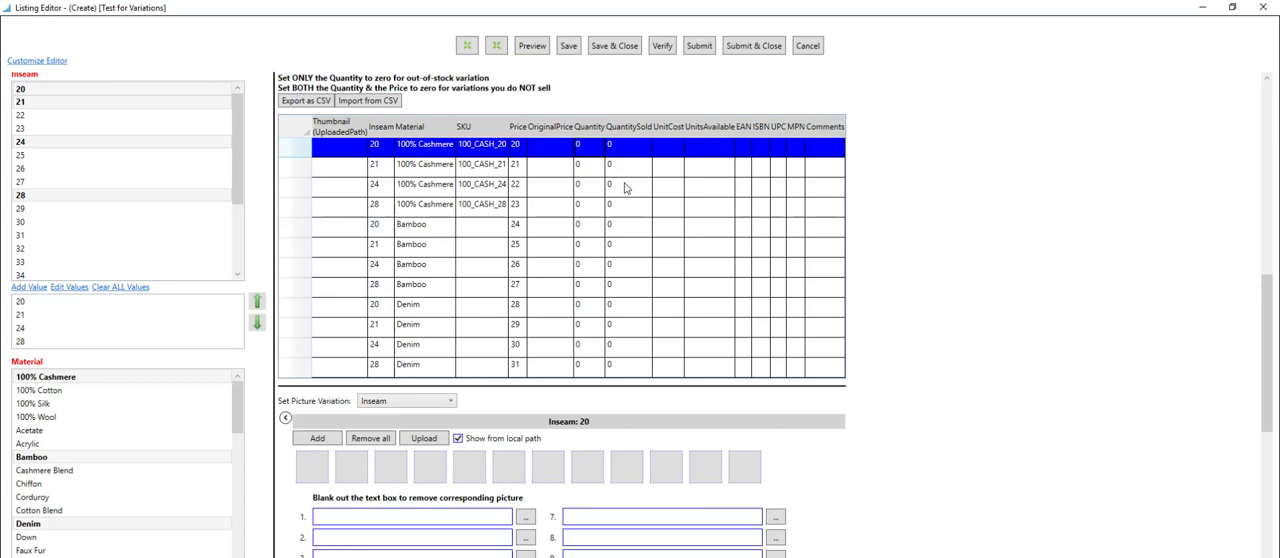
{"action": "key", "text": "Down"}
{"action": "key", "text": "Down"}
{"action": "key", "text": "Down"}
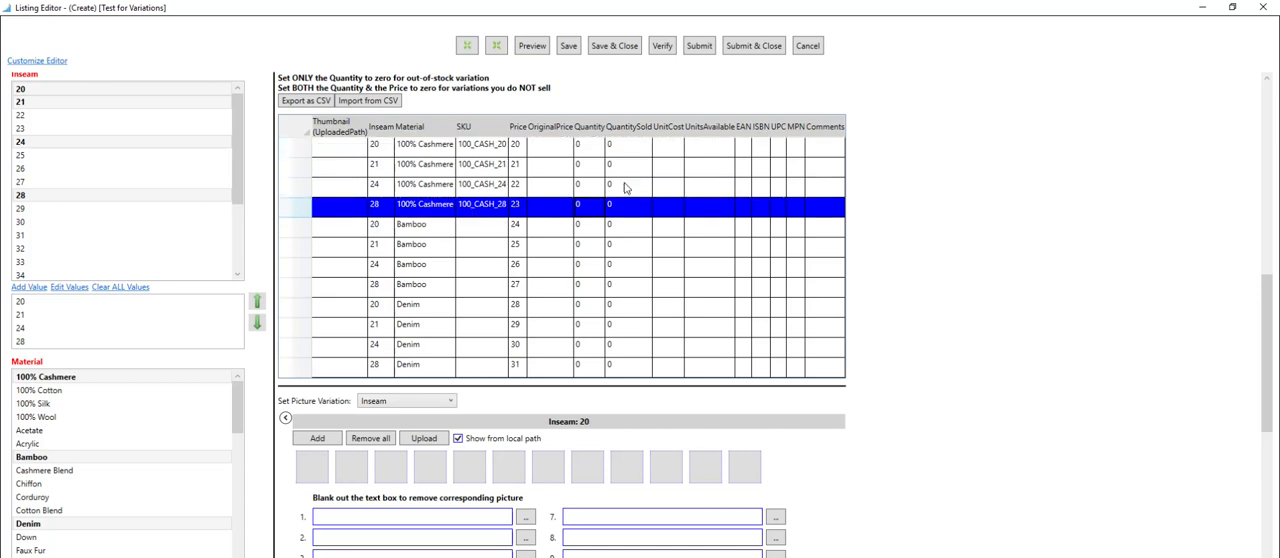
{"action": "type", "text": "1"}
{"action": "key", "text": "Down"}
Set the quantities of the Bamboo variations to 2, 3, 4 and 5 for inseams 20, 21, 24 and 28.
{"action": "type", "text": "2"}
{"action": "key", "text": "Down"}
{"action": "type", "text": "3"}
{"action": "key", "text": "Down"}
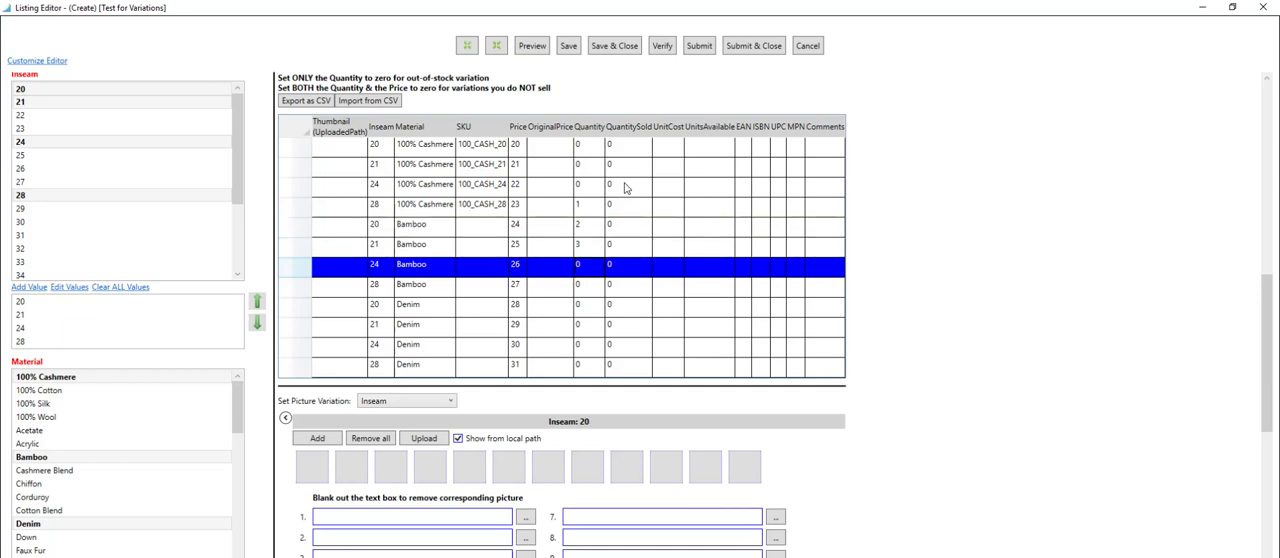
{"action": "type", "text": "4"}
{"action": "key", "text": "Down"}
{"action": "type", "text": "5"}
{"action": "key", "text": "Down"}
Set the quantities of the Denim variations to 6, 7, 8 and 9 for inseams 20, 21, 24 and 28.
{"action": "type", "text": "6"}
{"action": "key", "text": "Down"}
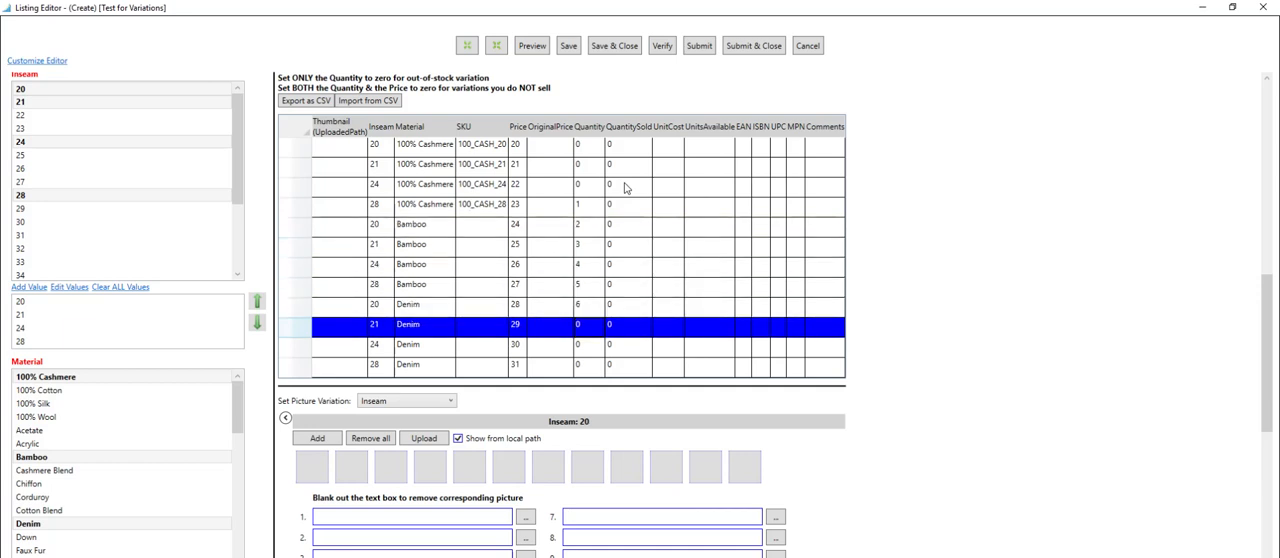
{"action": "type", "text": "7"}
{"action": "key", "text": "Down"}
{"action": "type", "text": "8"}
{"action": "key", "text": "Down"}
{"action": "type", "text": "9"}
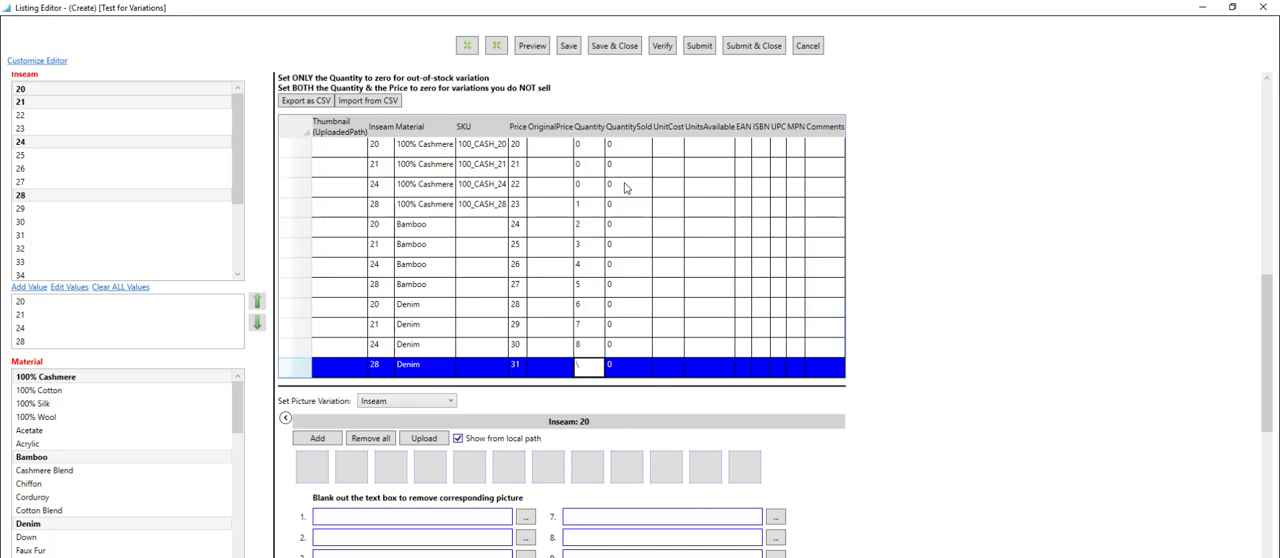
{"action": "type", "text": "9"}
{"action": "key", "text": "Down"}
Set the SKU of the inseam 20 Bamboo variation to BAMBOO_20, all in capitals, and copy it.
{"action": "double_click", "coordinate": [489, 224]}
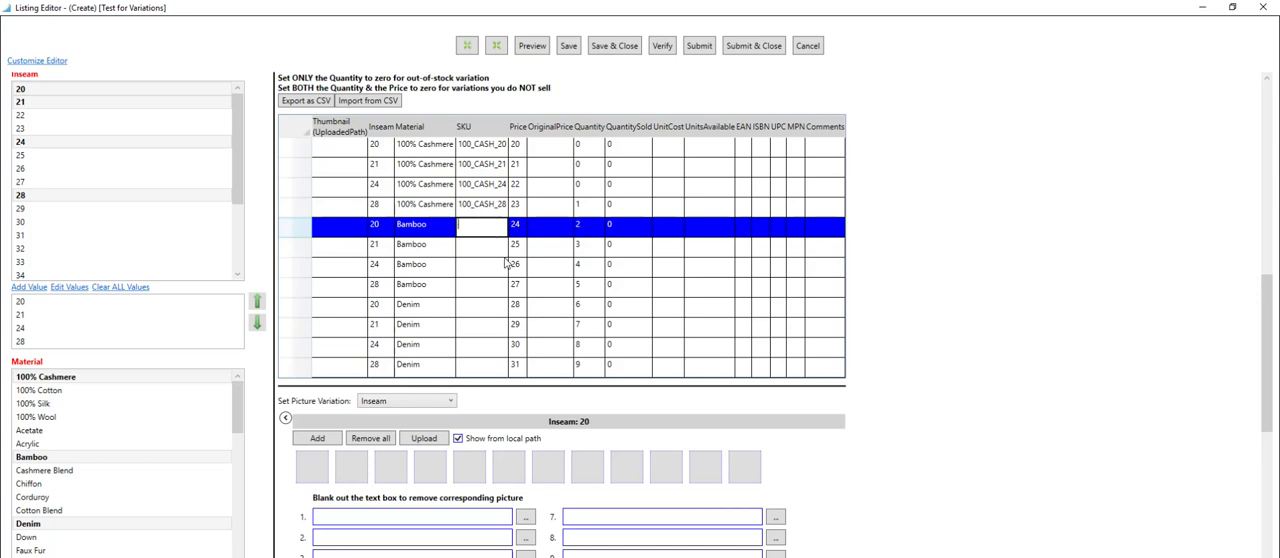
{"action": "type", "text": "bAMBOO_20"}
{"action": "key", "text": "ctrl+a"}
{"action": "key", "text": "Return"}
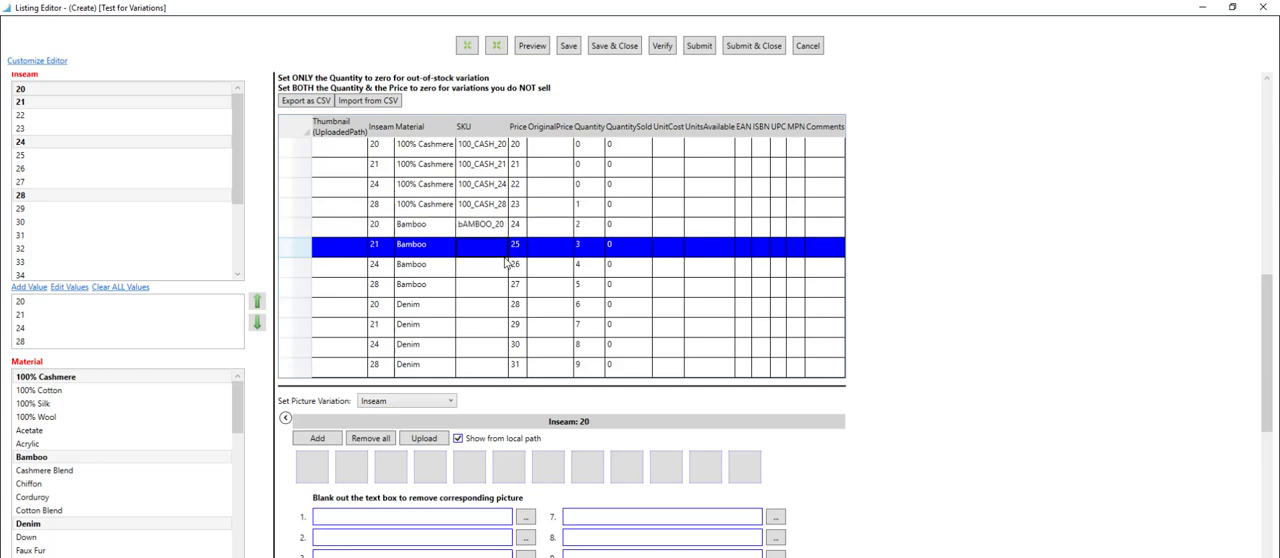
{"action": "key", "text": "Up"}
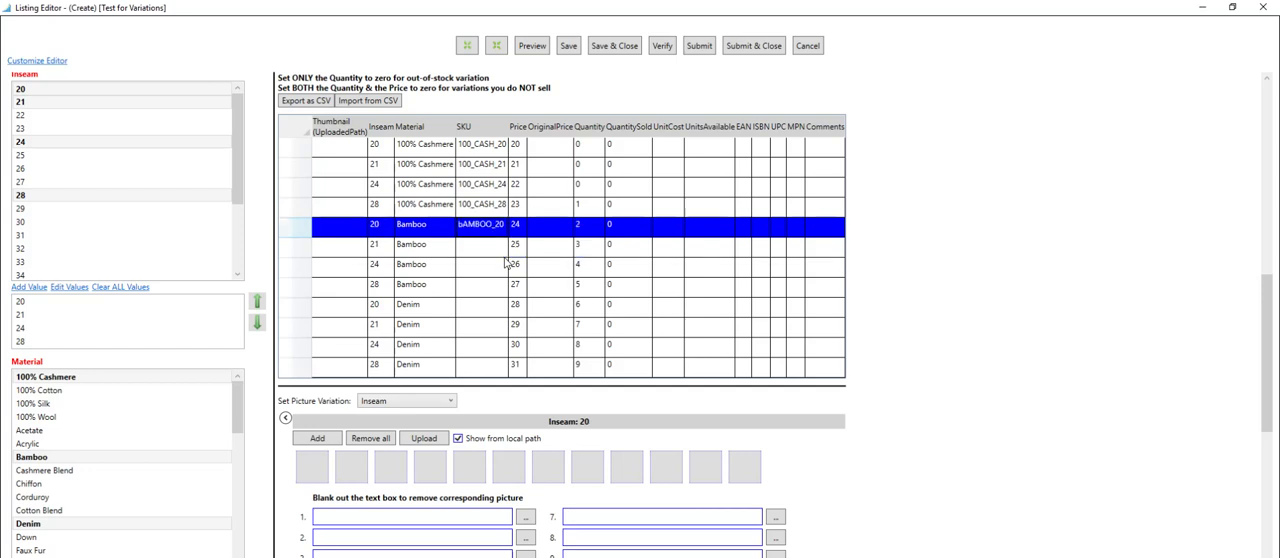
{"action": "key", "text": "F2"}
{"action": "key", "text": "Home"}
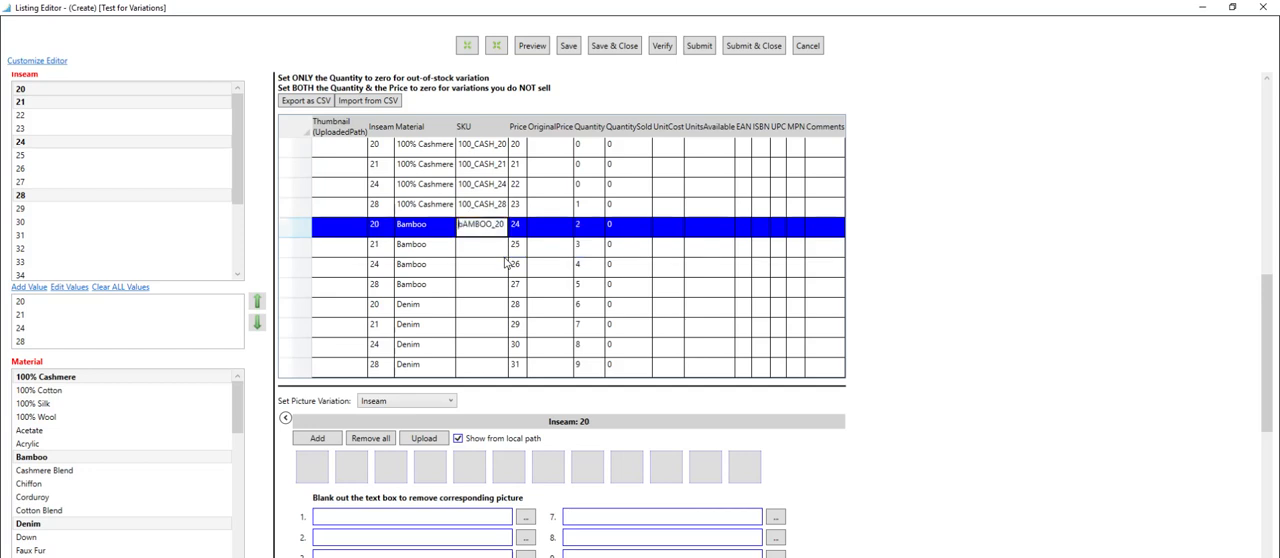
{"action": "key", "text": "Delete"}
{"action": "type", "text": "B"}
{"action": "key", "text": "ctrl+a"}
{"action": "key", "text": "ctrl+c"}
{"action": "key", "text": "Down"}
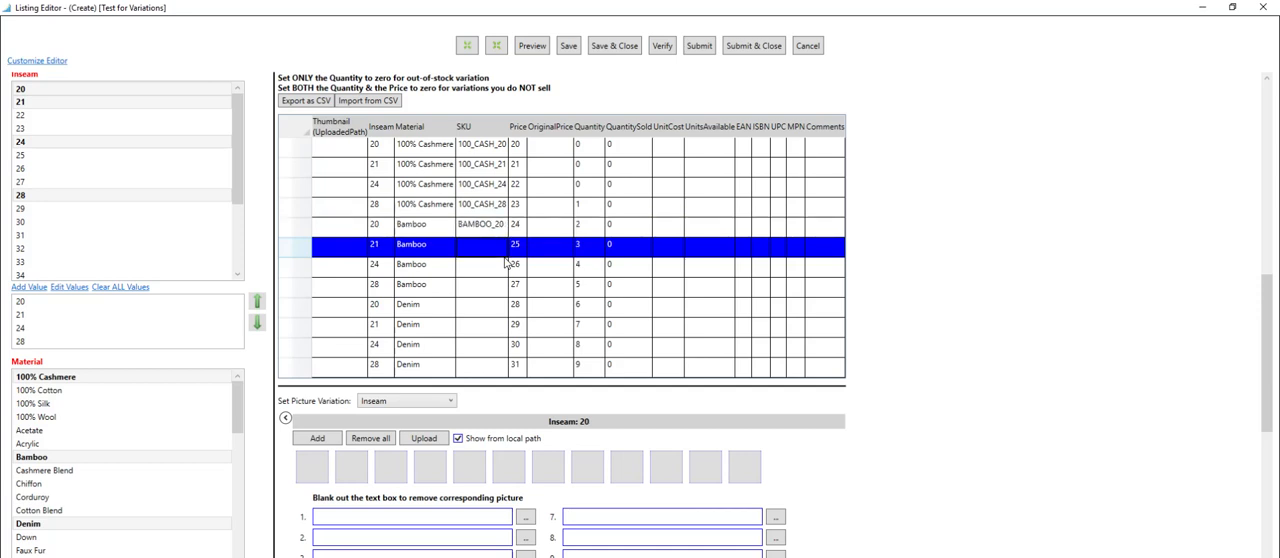
Set the SKUs of the inseam 21 and 24 Bamboo variations to BAMBOO_21 and BAMBOO_24.
{"action": "key", "text": "F2"}
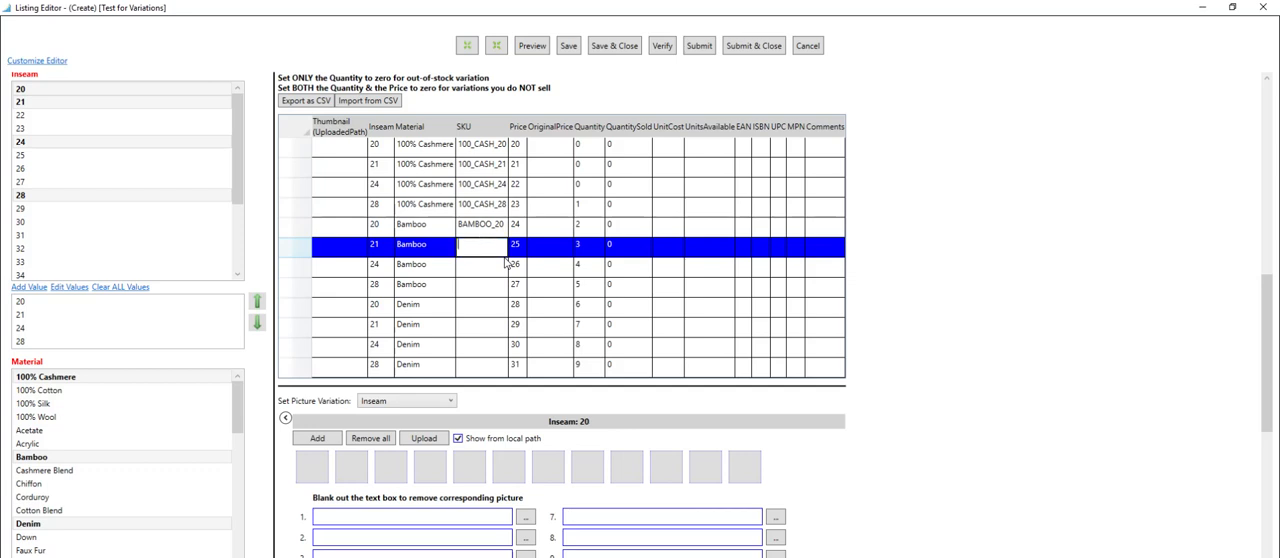
{"action": "key", "text": "ctrl+v"}
{"action": "key", "text": "BackSpace"}
{"action": "type", "text": "1"}
{"action": "key", "text": "Down"}
{"action": "key", "text": "F2"}
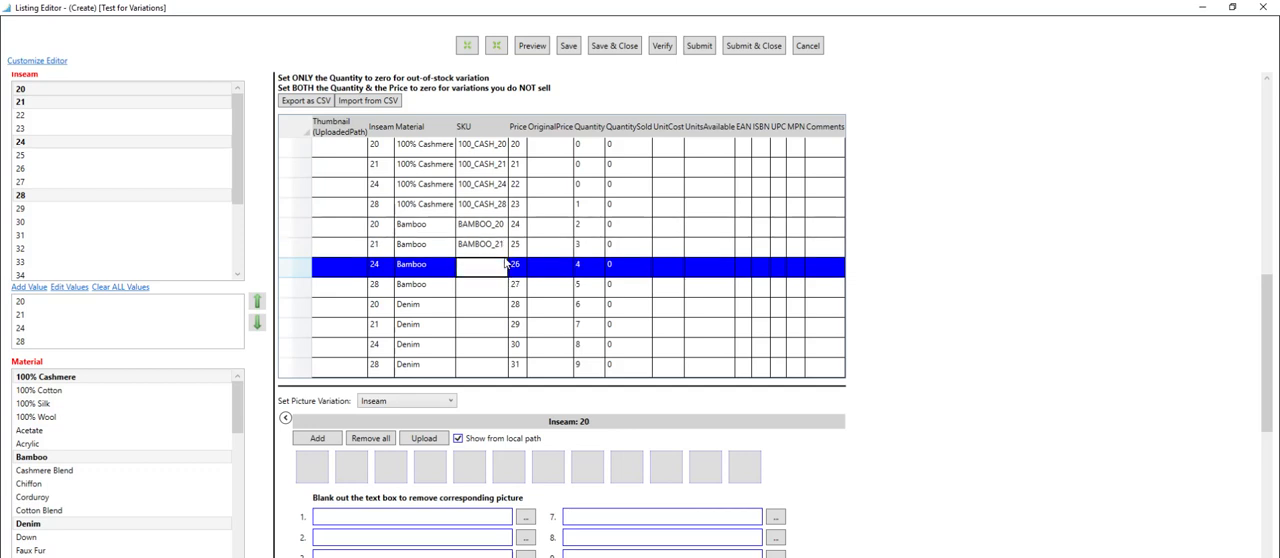
{"action": "key", "text": "ctrl+v"}
{"action": "key", "text": "BackSpace"}
{"action": "key", "text": "Down"}
Set the SKU of the inseam 28 Bamboo variation to BAMBOO_28.
{"action": "key", "text": "F2"}
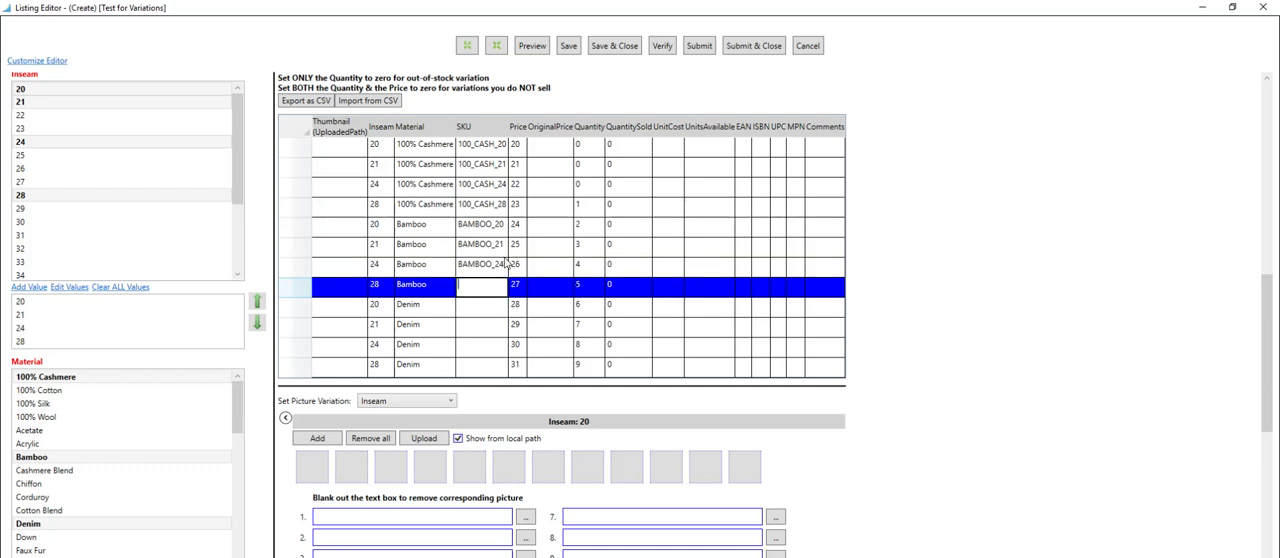
{"action": "key", "text": "ctrl+v"}
{"action": "key", "text": "BackSpace"}
{"action": "type", "text": "8"}
{"action": "key", "text": "Down"}
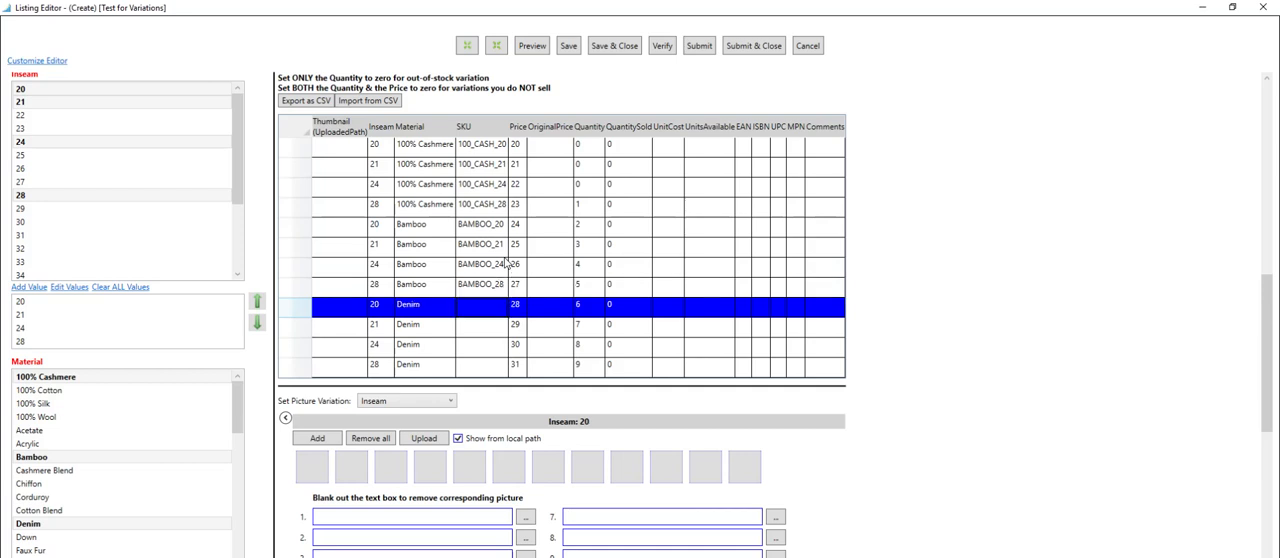
Set the SKUs of the inseam 20 and 21 Denim variations to DENIM_20 and DENIM_21.
{"action": "key", "text": "F2"}
{"action": "type", "text": "DENI"}
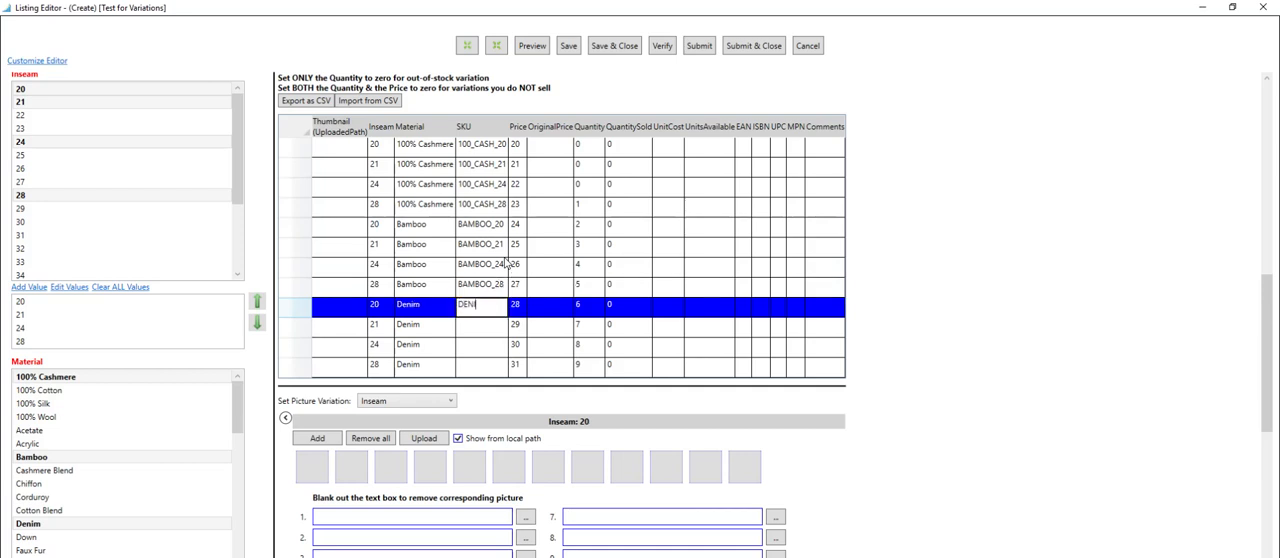
{"action": "type", "text": "M_20"}
{"action": "key", "text": "ctrl+a"}
{"action": "key", "text": "ctrl+c"}
{"action": "key", "text": "Down"}
{"action": "key", "text": "F2"}
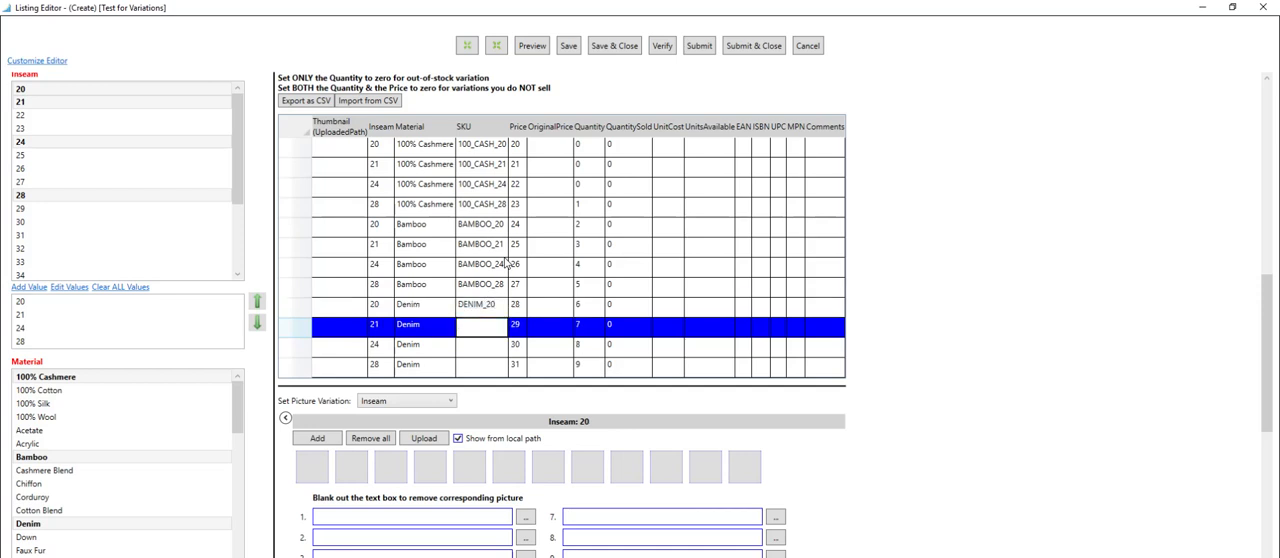
{"action": "key", "text": "ctrl+v"}
{"action": "key", "text": "BackSpace"}
{"action": "type", "text": "1"}
{"action": "key", "text": "Down"}
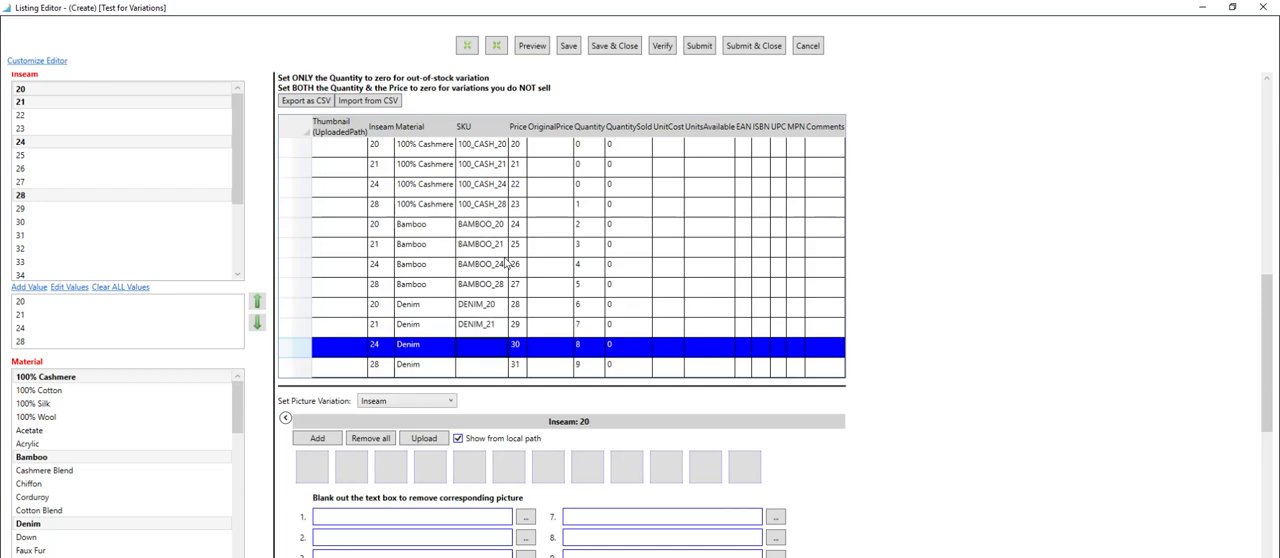
Set the SKUs of the inseam 24 and 28 Denim variations to DENIM_24 and DENIM_28.
{"action": "key", "text": "F2"}
{"action": "key", "text": "ctrl+v"}
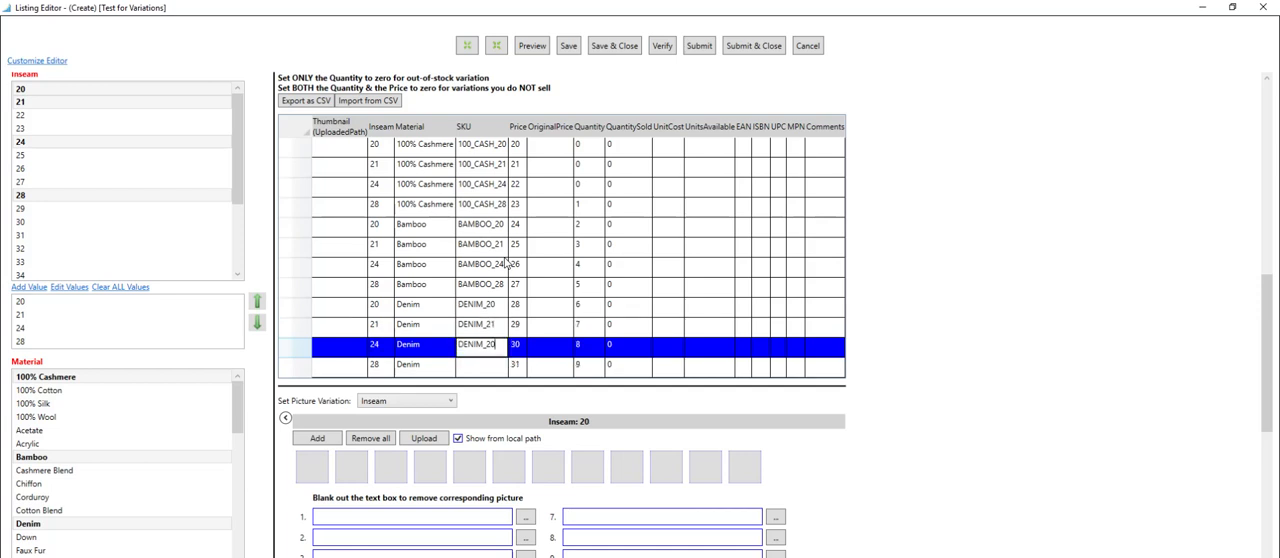
{"action": "key", "text": "BackSpace"}
{"action": "type", "text": "4"}
{"action": "key", "text": "Down"}
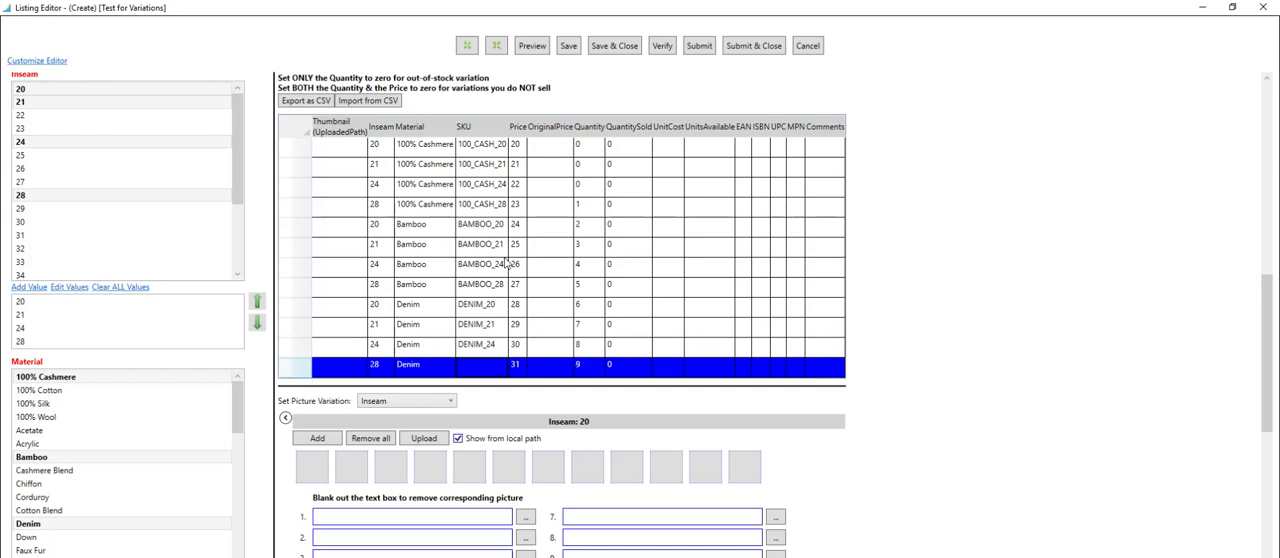
{"action": "key", "text": "F2"}
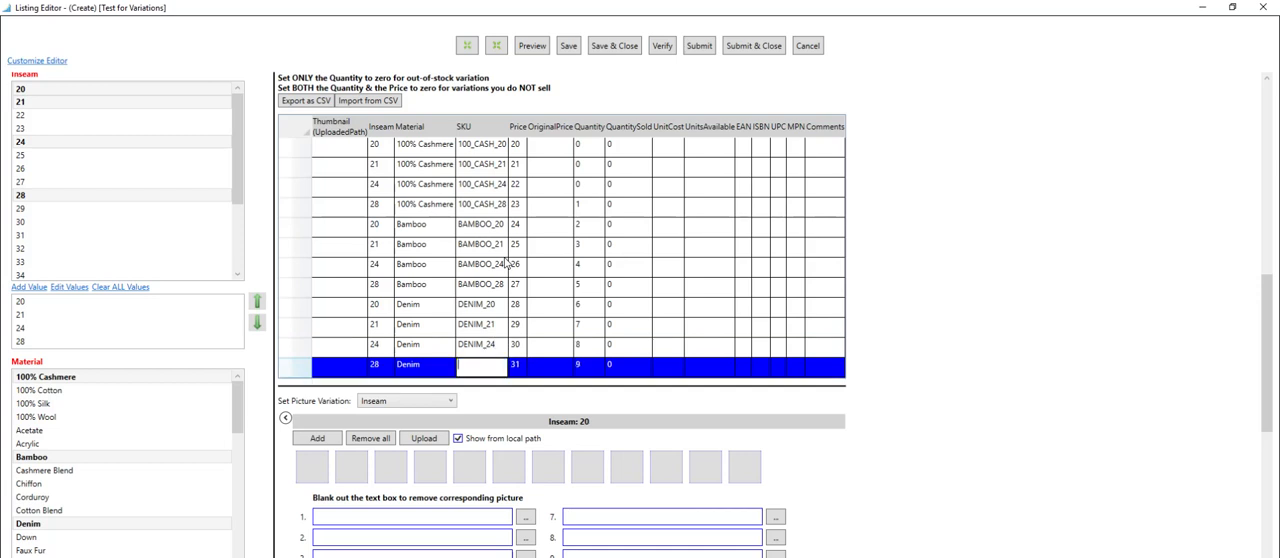
{"action": "key", "text": "ctrl+v"}
{"action": "key", "text": "BackSpace"}
{"action": "type", "text": "8"}
{"action": "key", "text": "Return"}
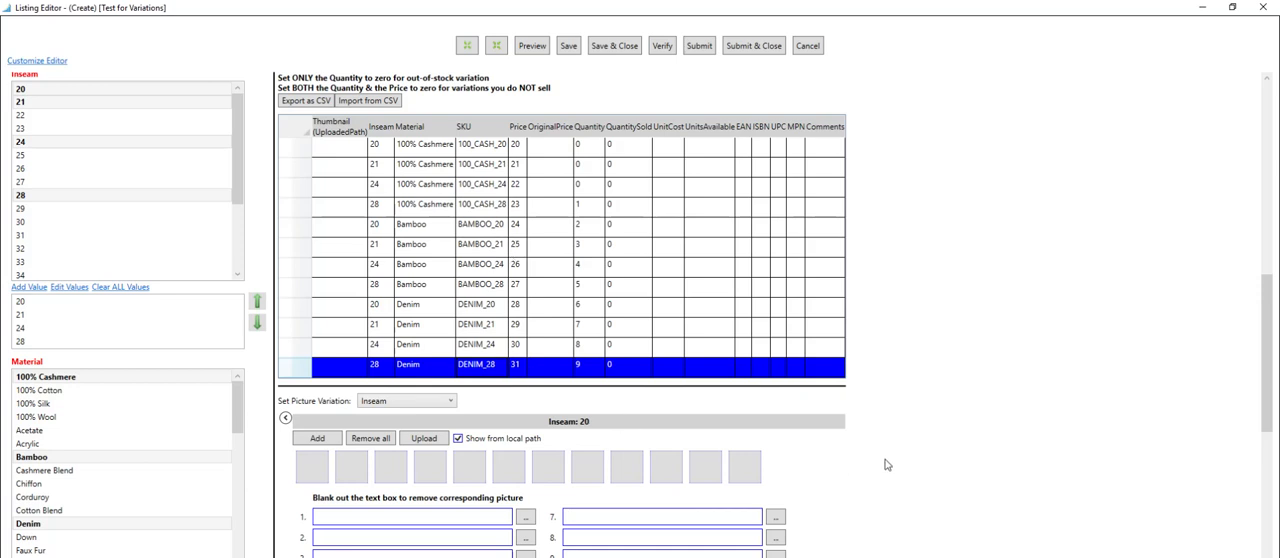
Look through the picture sections for each inseam below the variations table.
{"action": "scroll", "coordinate": [888, 463], "scroll_direction": "down", "scroll_amount": 2}
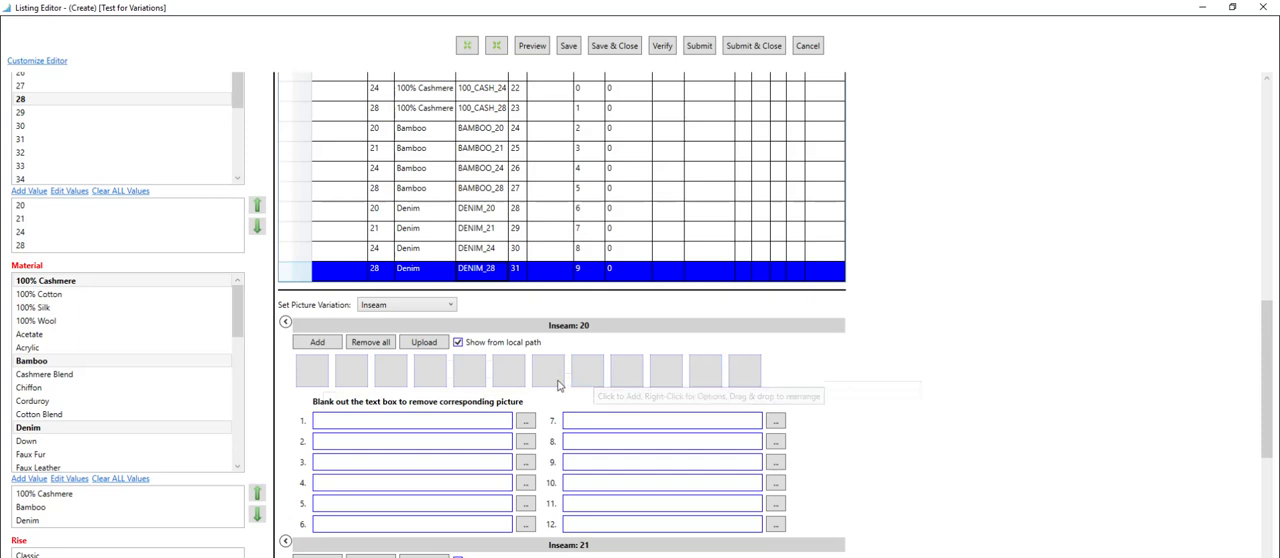
{"action": "scroll", "coordinate": [880, 435], "scroll_direction": "up", "scroll_amount": 3}
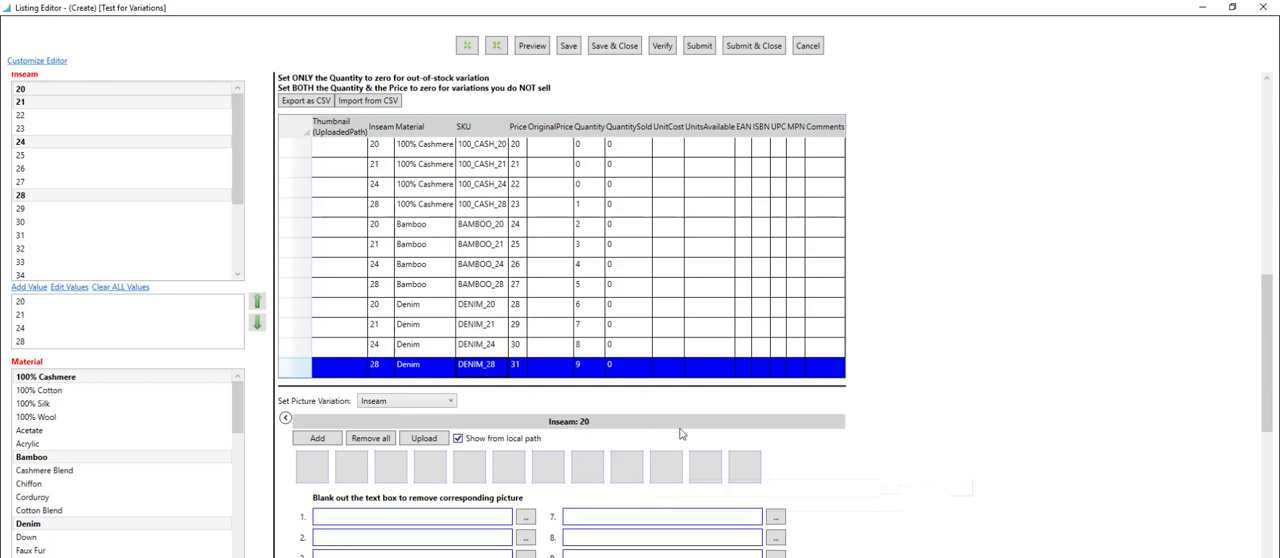
{"action": "scroll", "coordinate": [835, 450], "scroll_direction": "down", "scroll_amount": 1}
{"action": "scroll", "coordinate": [835, 450], "scroll_direction": "down", "scroll_amount": 5}
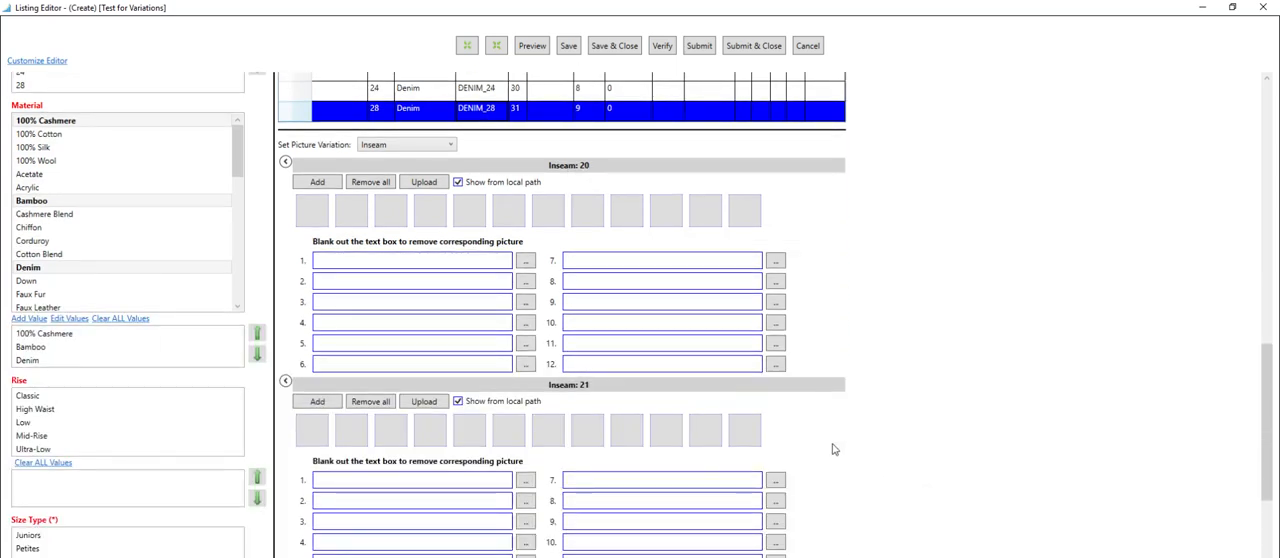
{"action": "scroll", "coordinate": [835, 450], "scroll_direction": "down", "scroll_amount": 3}
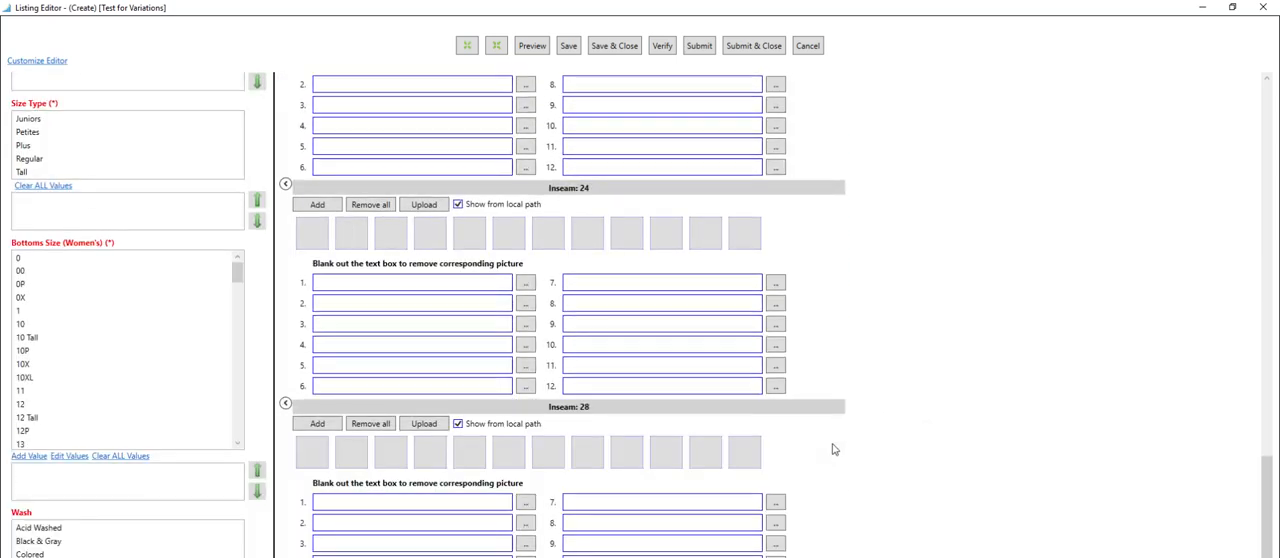
{"action": "scroll", "coordinate": [835, 450], "scroll_direction": "up", "scroll_amount": 6}
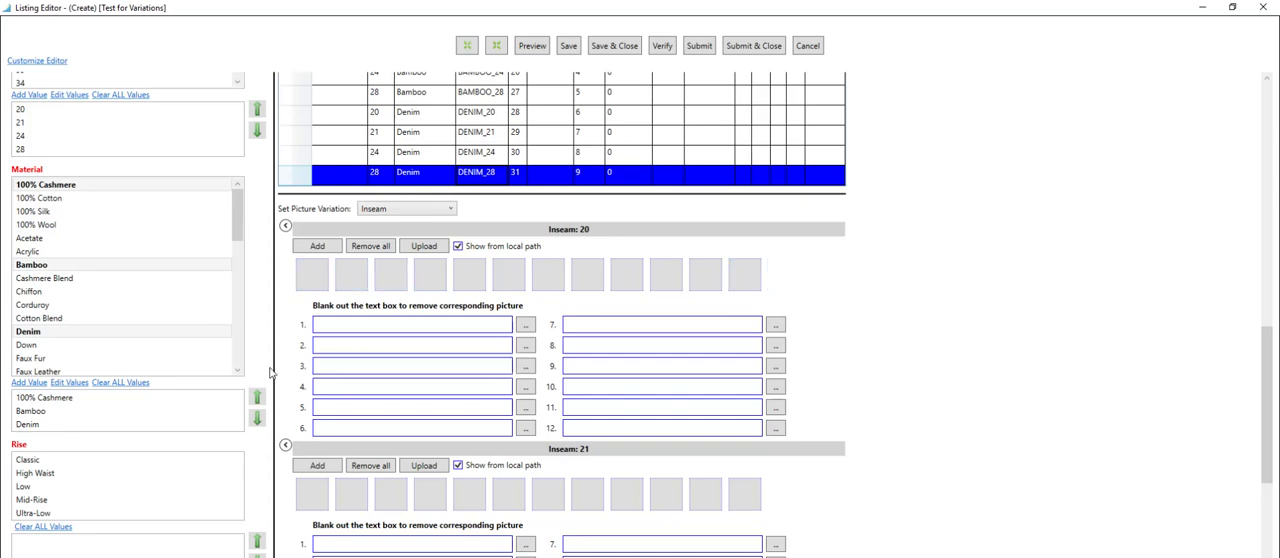
{"action": "scroll", "coordinate": [849, 366], "scroll_direction": "up", "scroll_amount": 3}
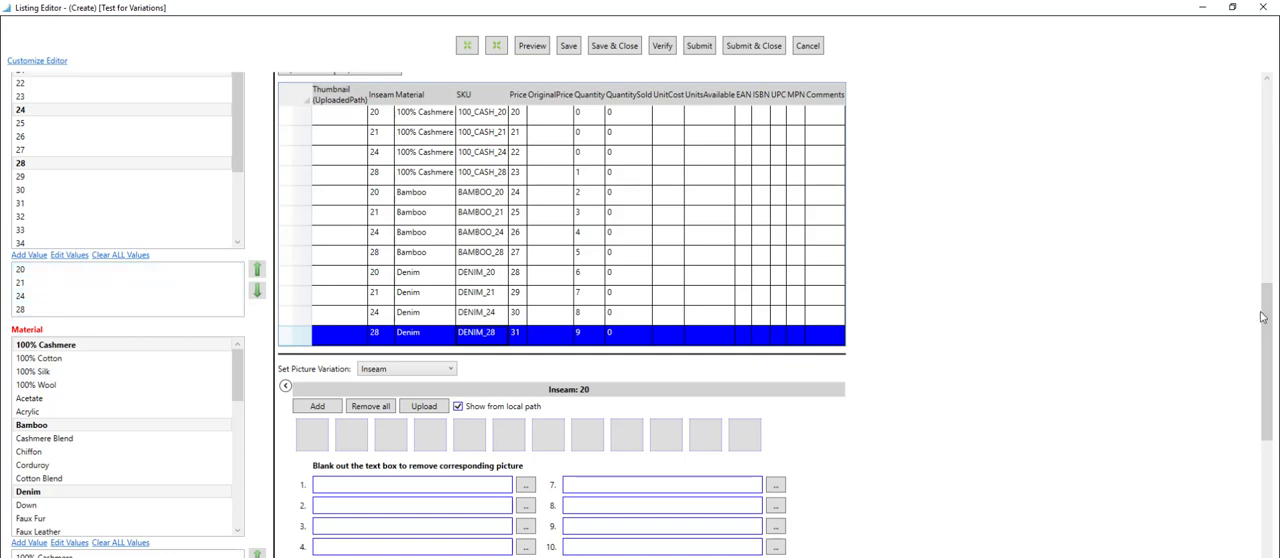
Reorder the selected Inseam values to 28, 24, 21, 20.
{"action": "left_click_drag", "start_coordinate": [1268, 308], "coordinate": [1268, 268]}
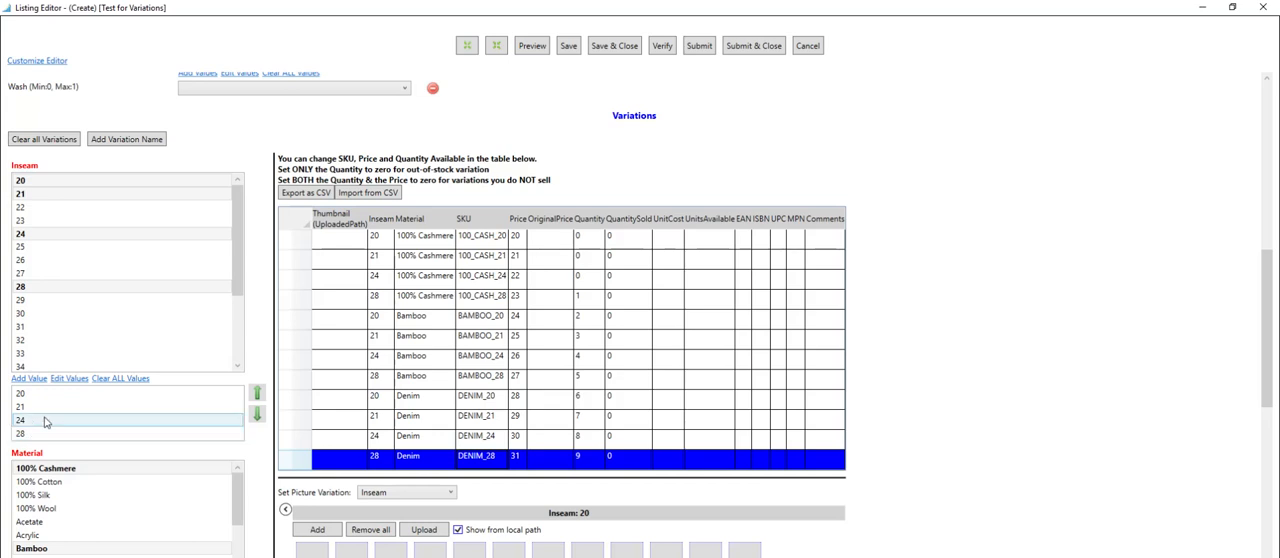
{"action": "left_click", "coordinate": [31, 434]}
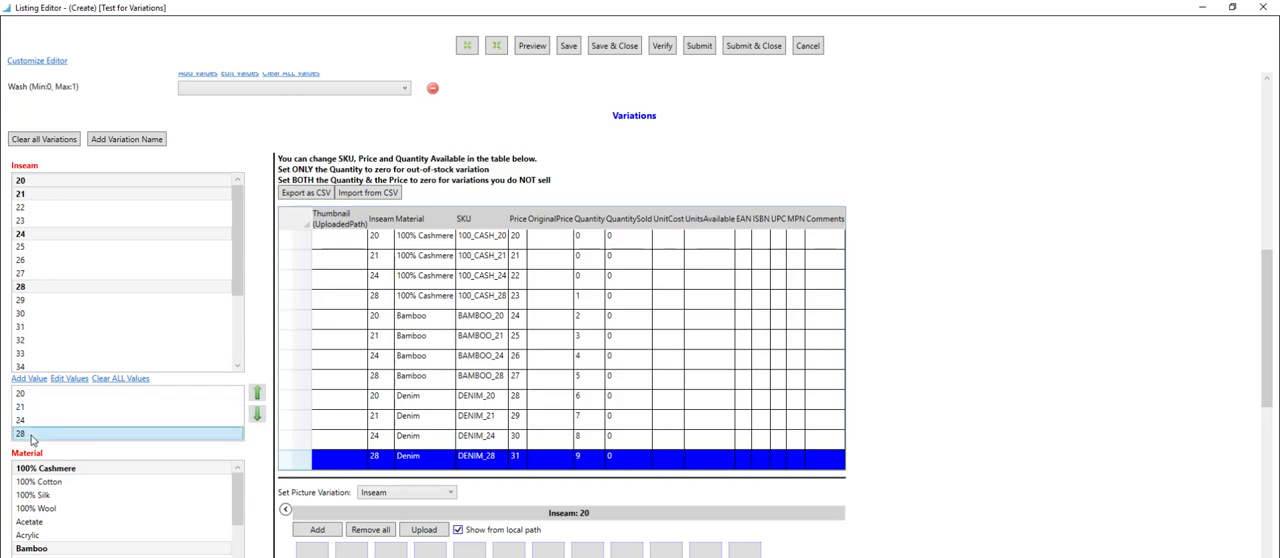
{"action": "left_click", "coordinate": [255, 394]}
{"action": "left_click", "coordinate": [255, 394]}
{"action": "left_click", "coordinate": [255, 394]}
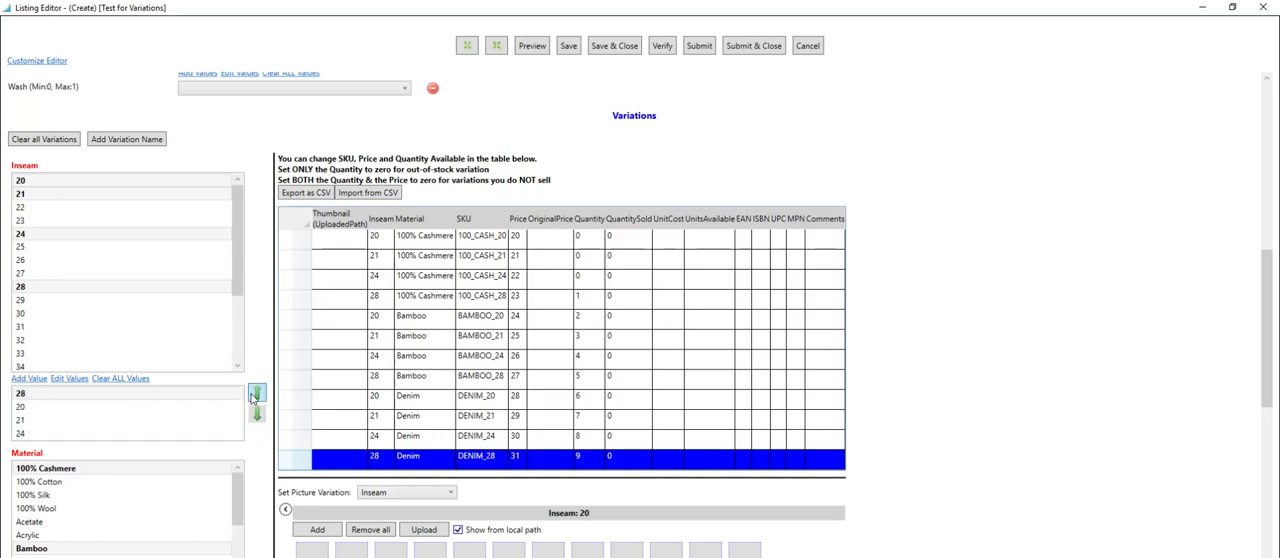
{"action": "left_click", "coordinate": [44, 436]}
{"action": "left_click", "coordinate": [257, 395]}
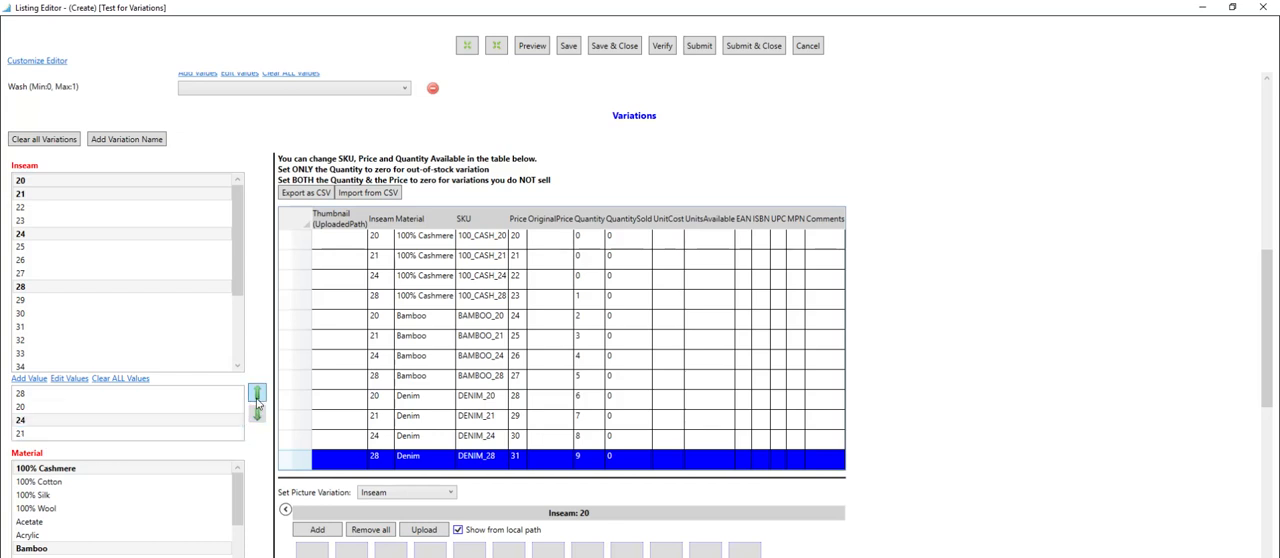
{"action": "left_click", "coordinate": [257, 395]}
{"action": "left_click", "coordinate": [257, 395]}
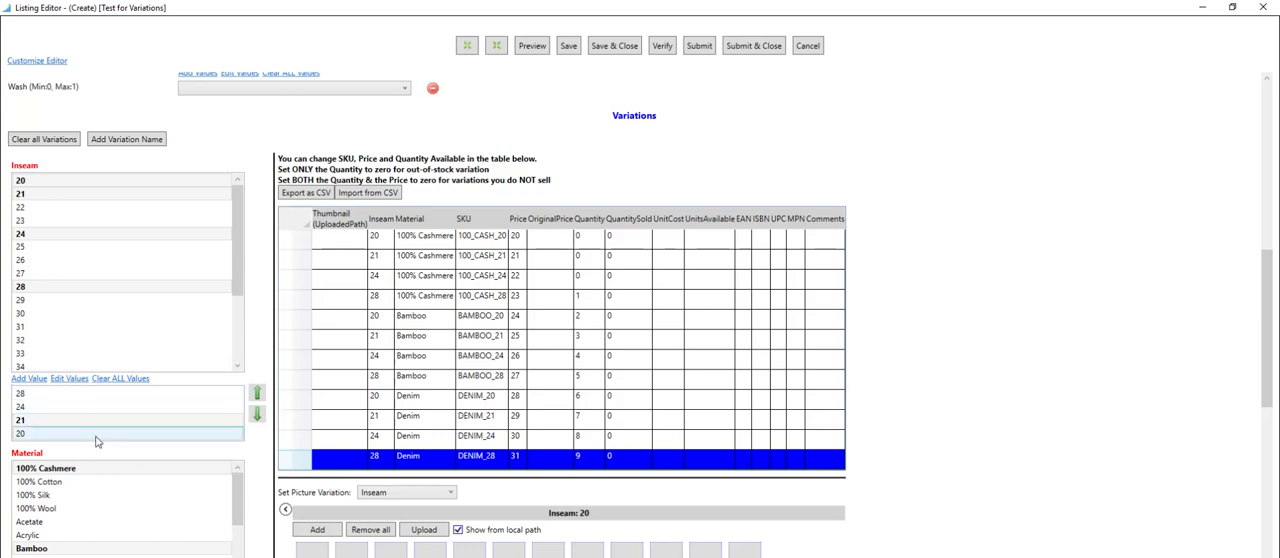
Set the listing's required Brand item specific to adidas.
{"action": "mouse_move", "coordinate": [1267, 331]}
{"action": "left_mouse_down"}
{"action": "mouse_move", "coordinate": [1272, 280]}
{"action": "mouse_move", "coordinate": [1268, 330]}
{"action": "left_mouse_up"}
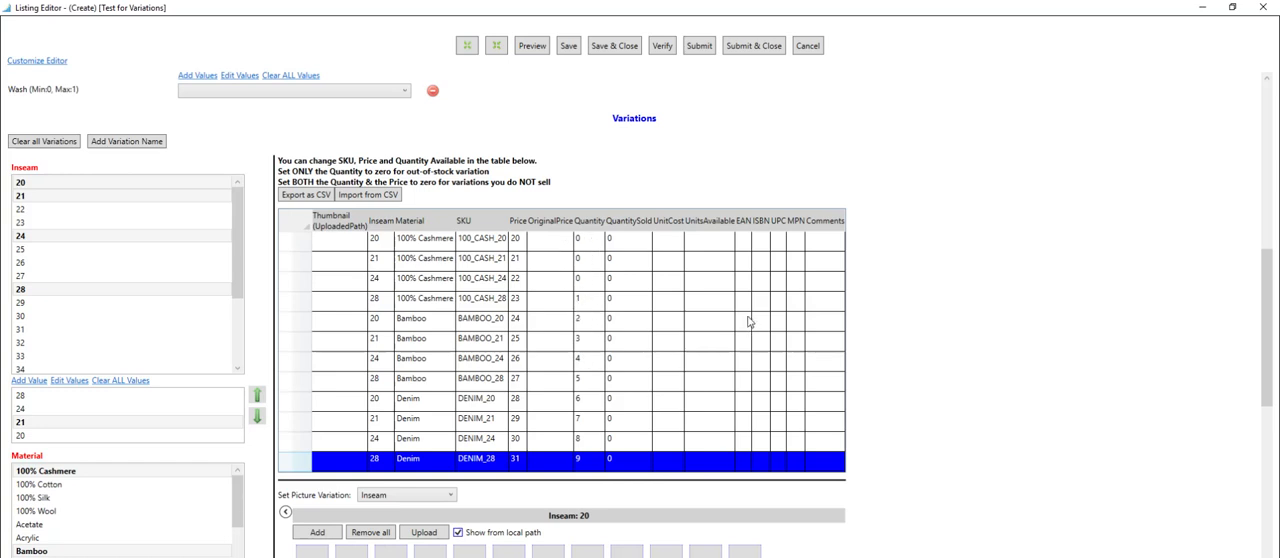
{"action": "left_click_drag", "start_coordinate": [1269, 318], "coordinate": [1269, 214]}
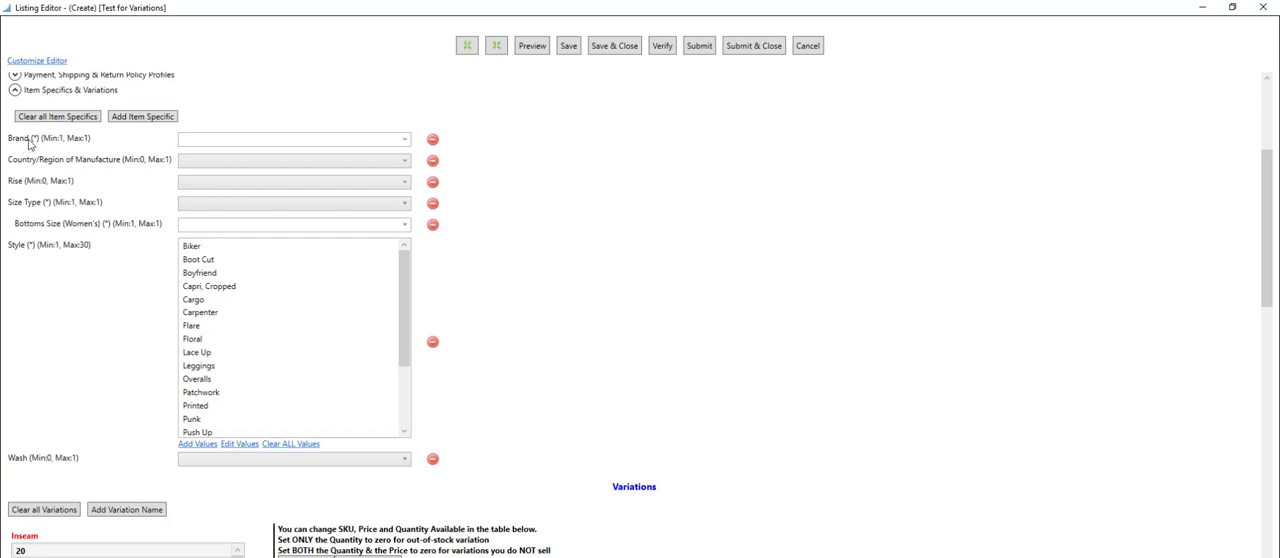
{"action": "left_click", "coordinate": [405, 140]}
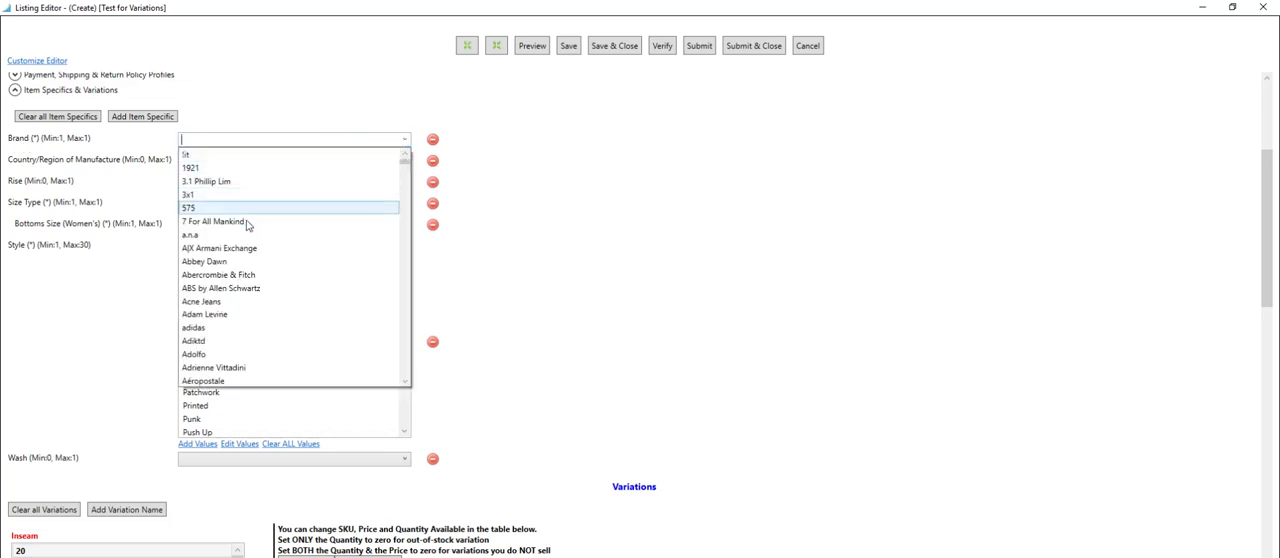
{"action": "left_click", "coordinate": [225, 327]}
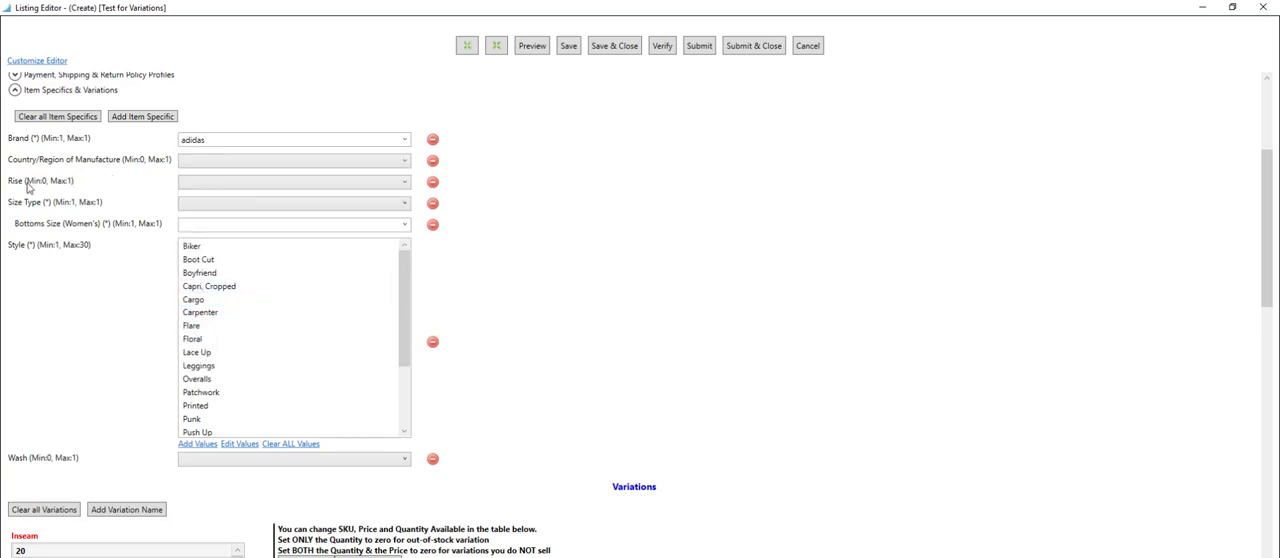
Set the Size Type item specific to Petites and Bottoms Size (Women's) to 1.
{"action": "left_click", "coordinate": [203, 206]}
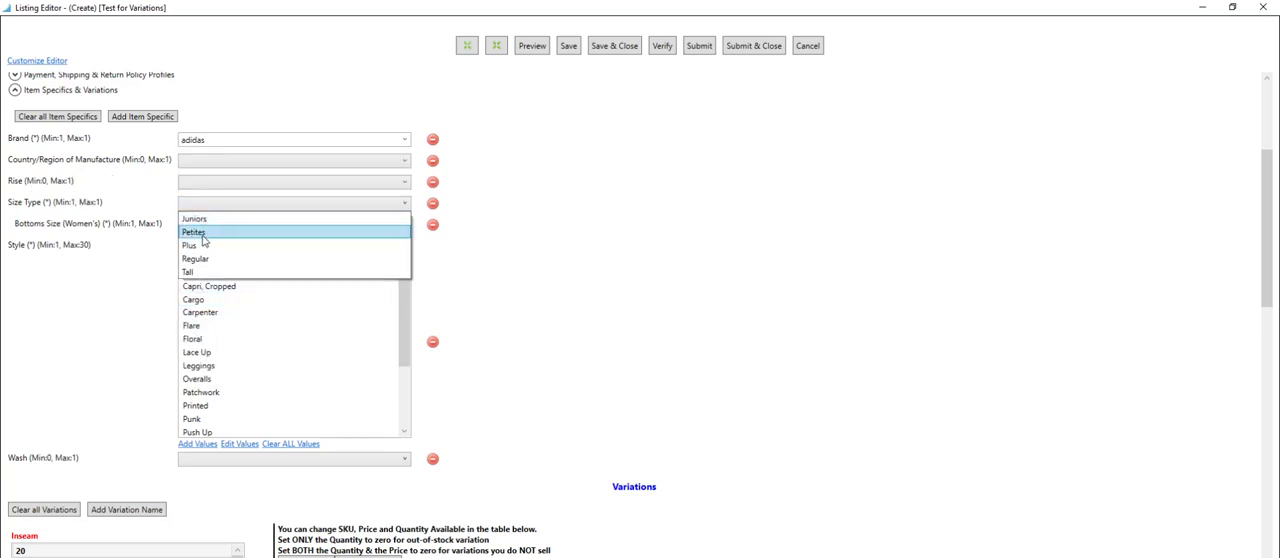
{"action": "left_click", "coordinate": [202, 236]}
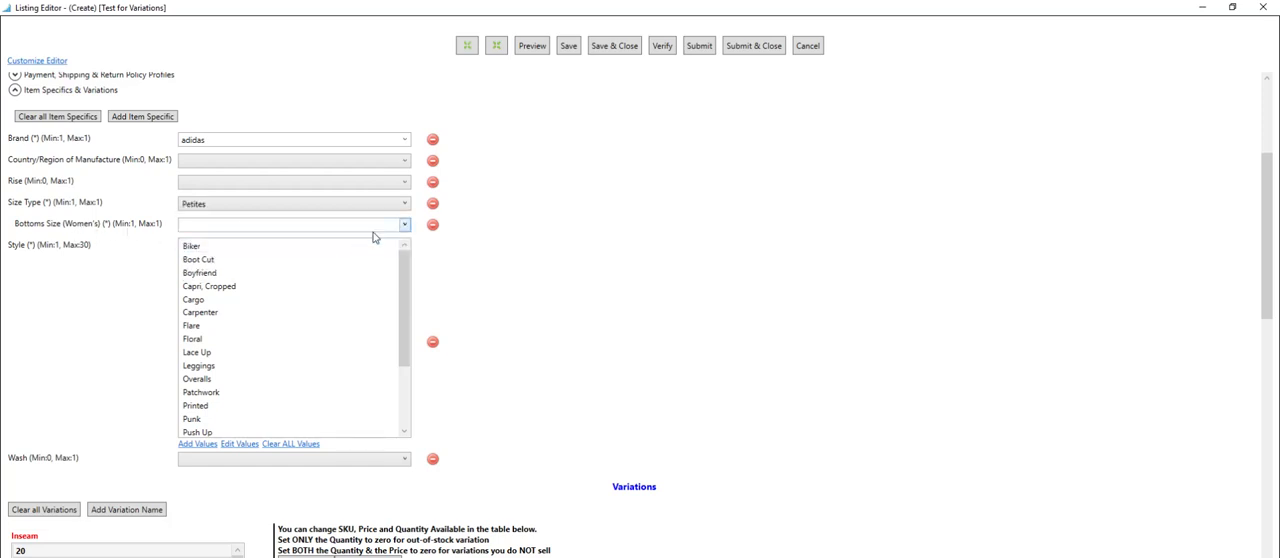
{"action": "left_click", "coordinate": [406, 226]}
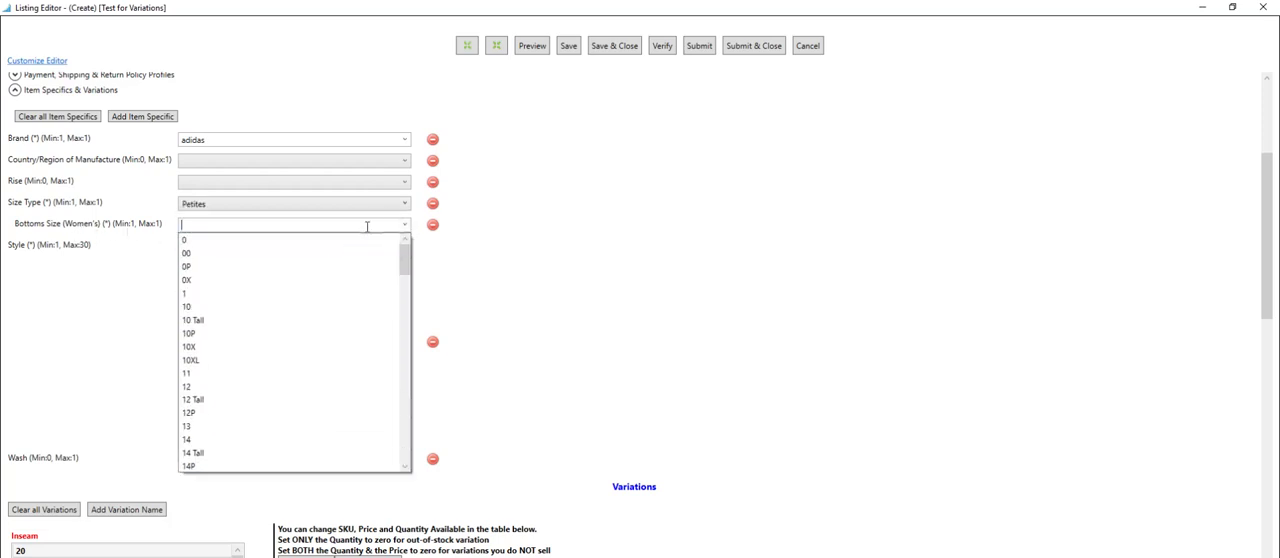
{"action": "left_click", "coordinate": [193, 293]}
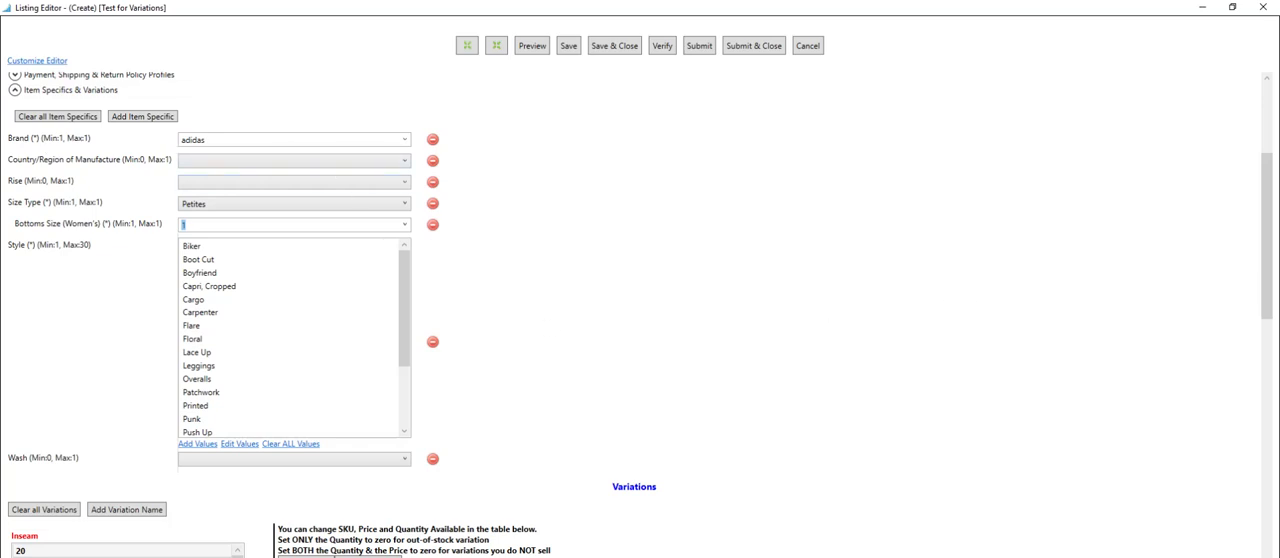
Enter "Does not apply" as the MPN in the product details' unique identifiers, and save and close the listing.
{"action": "left_click_drag", "start_coordinate": [1271, 244], "coordinate": [1269, 165]}
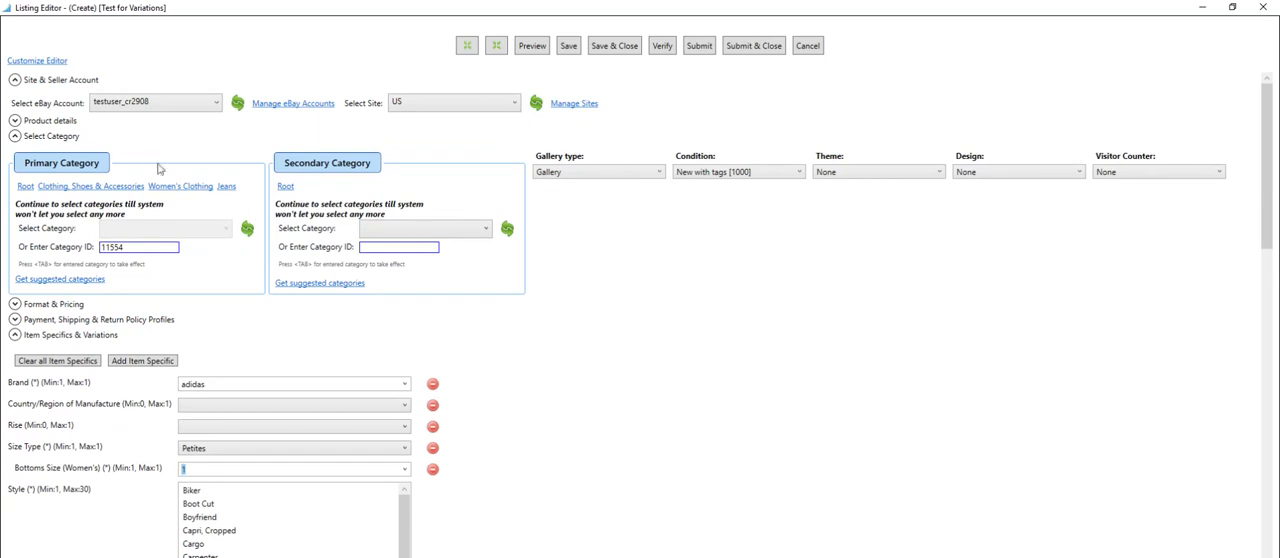
{"action": "left_click", "coordinate": [15, 121]}
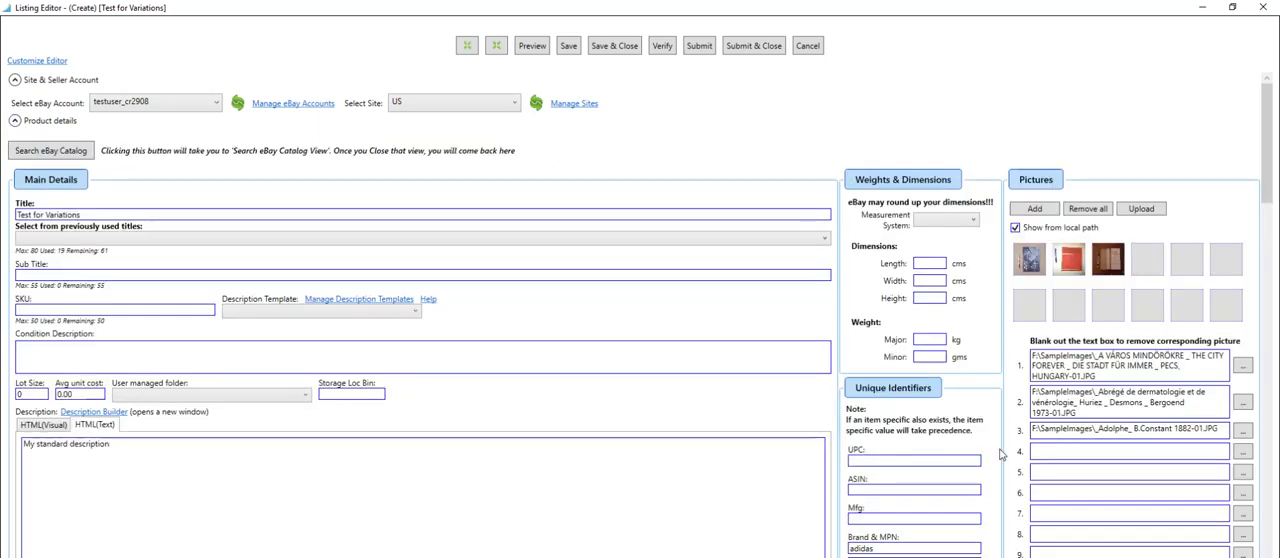
{"action": "scroll", "coordinate": [1000, 455], "scroll_direction": "down", "scroll_amount": 3}
{"action": "left_click", "coordinate": [880, 403]}
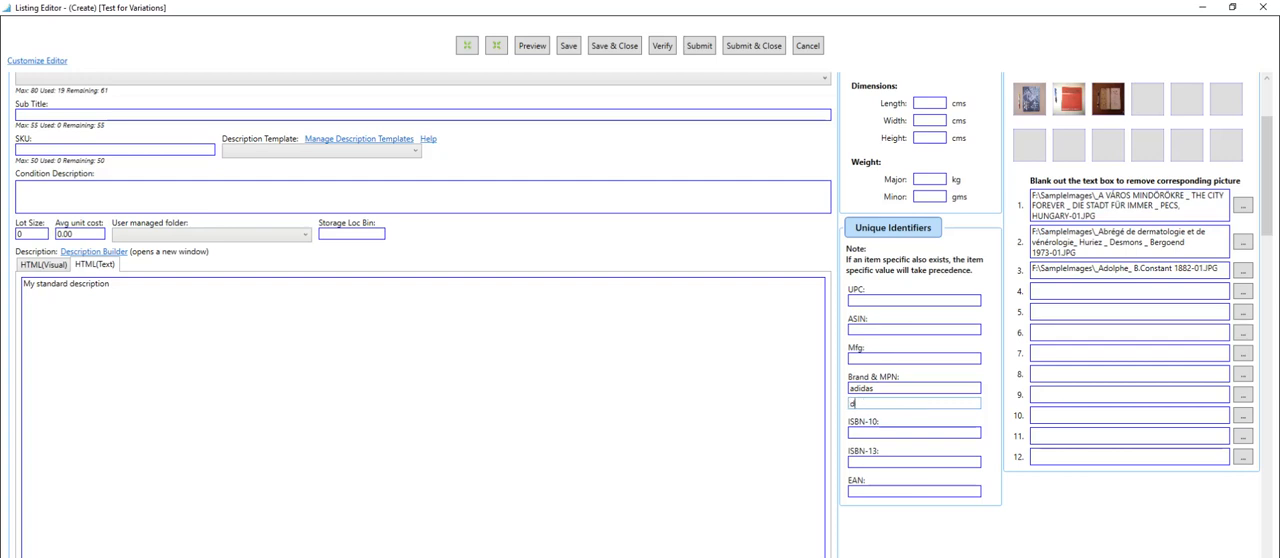
{"action": "type", "text": "s not apply"}
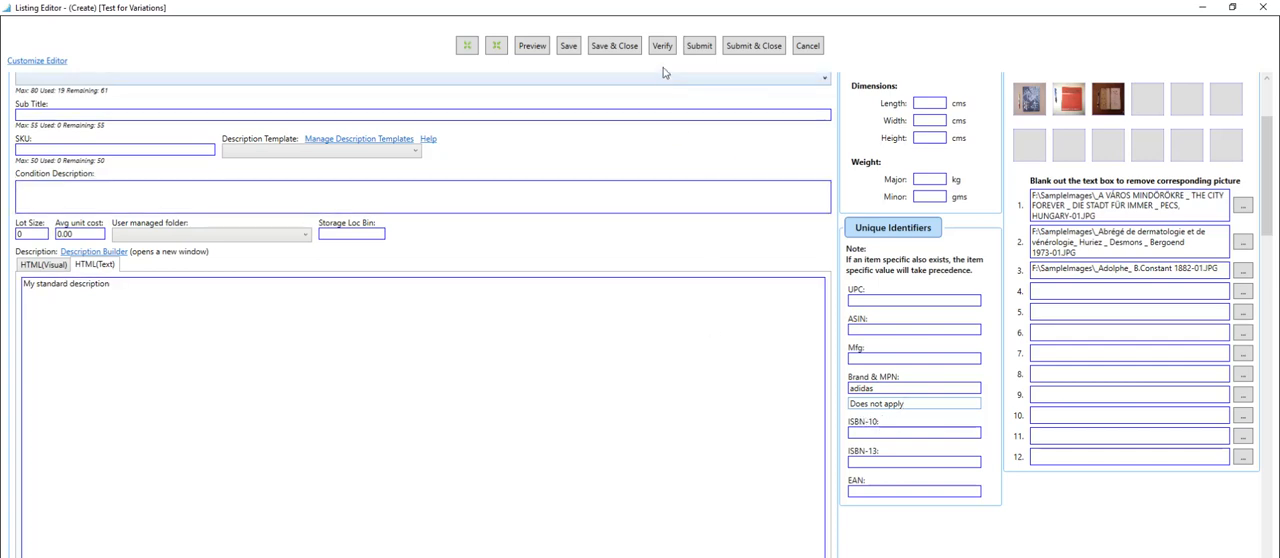
{"action": "left_click", "coordinate": [612, 46]}
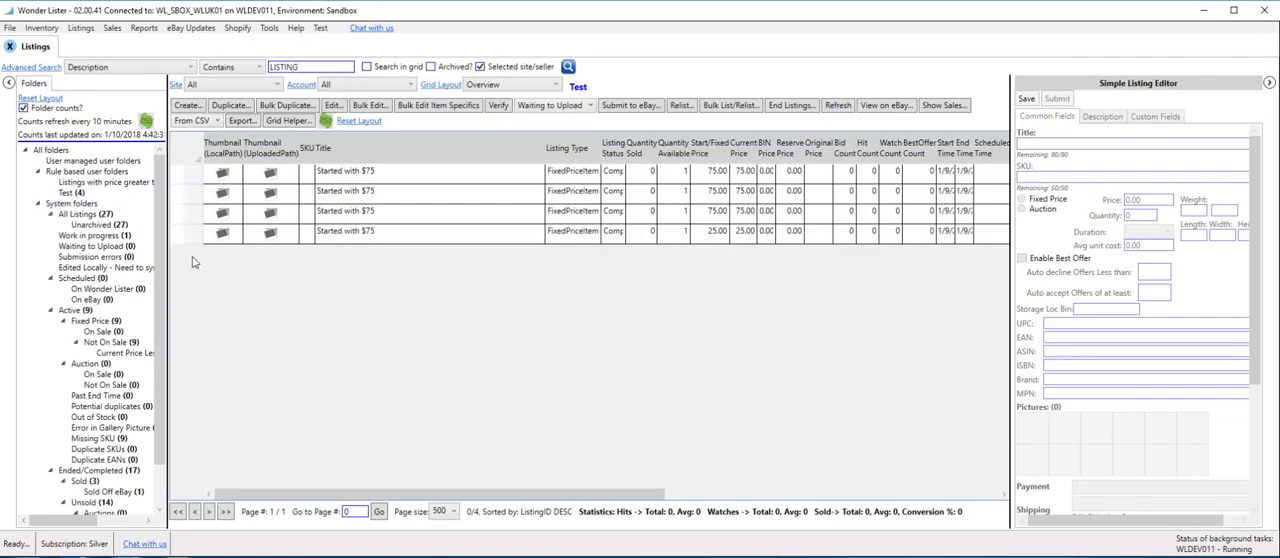
Verify the Test for Variations listing in the Work in progress folder and read its SystemMessage.
{"action": "left_click", "coordinate": [101, 237]}
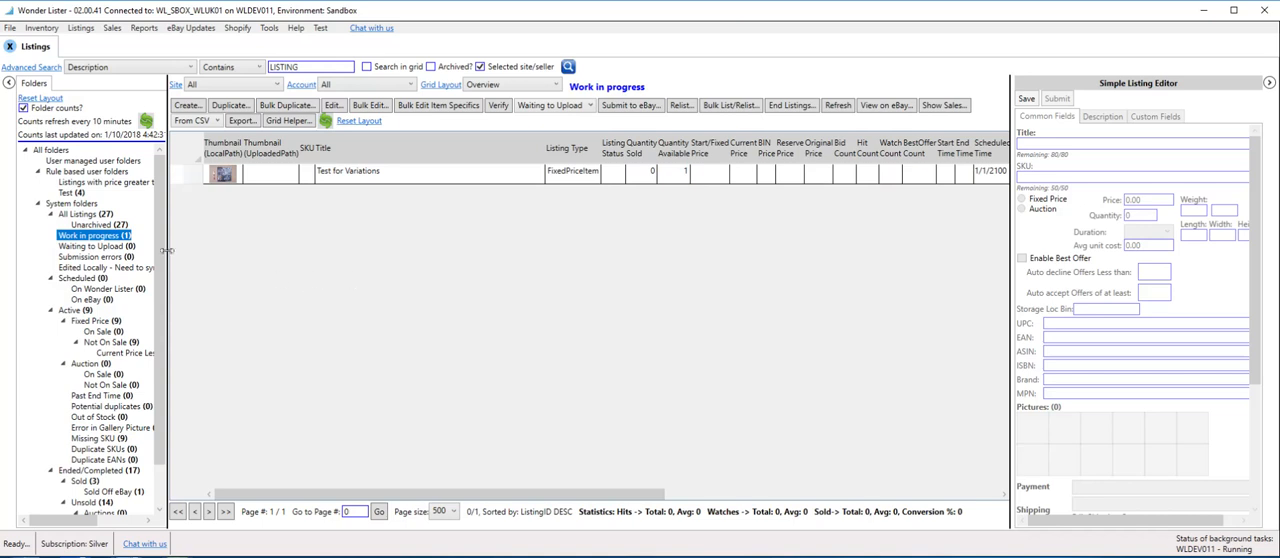
{"action": "left_click", "coordinate": [433, 180]}
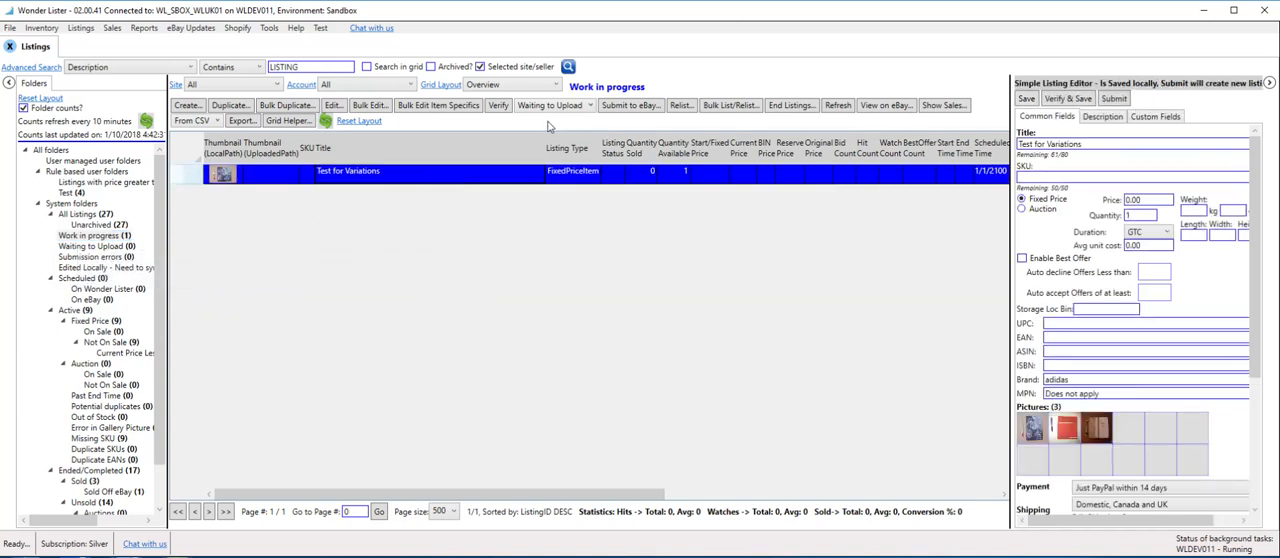
{"action": "left_click", "coordinate": [499, 105]}
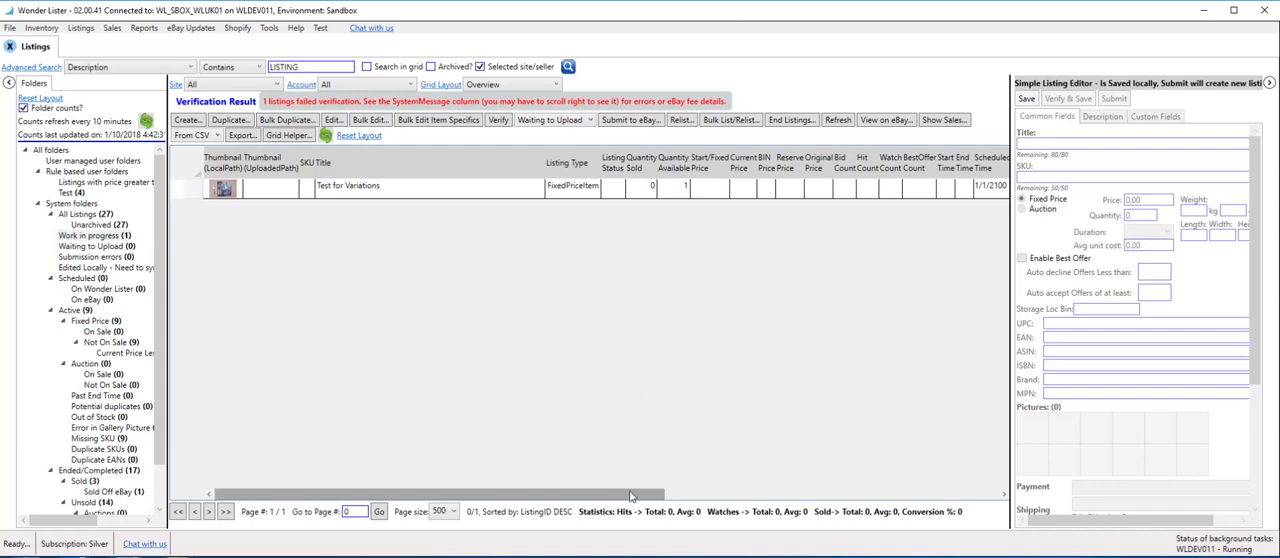
{"action": "left_click_drag", "start_coordinate": [636, 493], "coordinate": [1020, 480]}
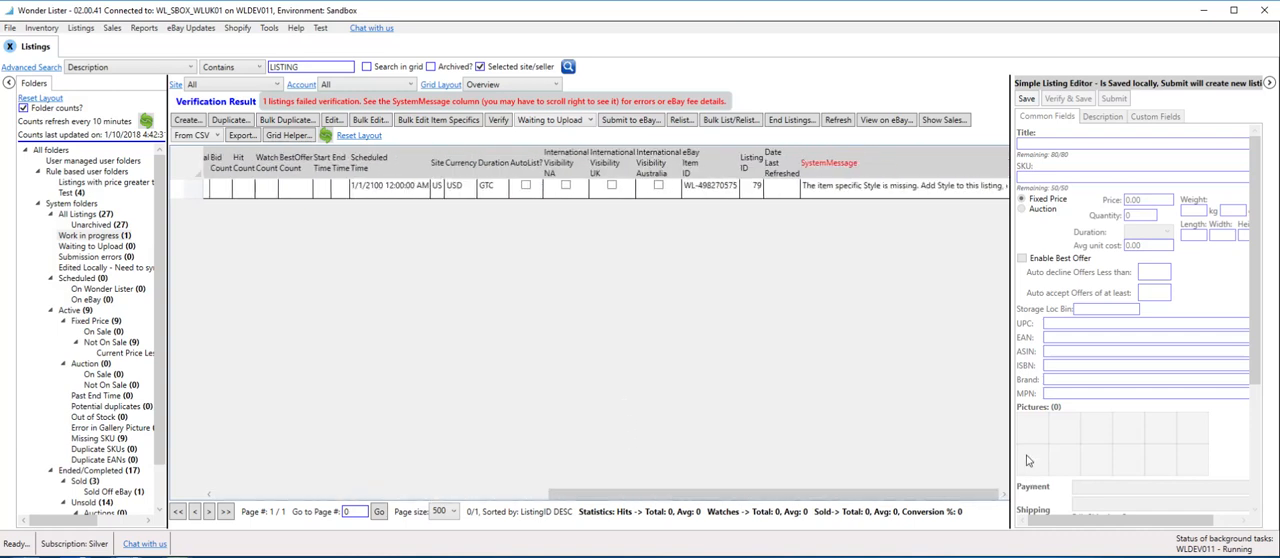
Reopen the listing, select the Style values Biker, Cargo, Floral and Patchwork, and save and close it.
{"action": "double_click", "coordinate": [917, 196]}
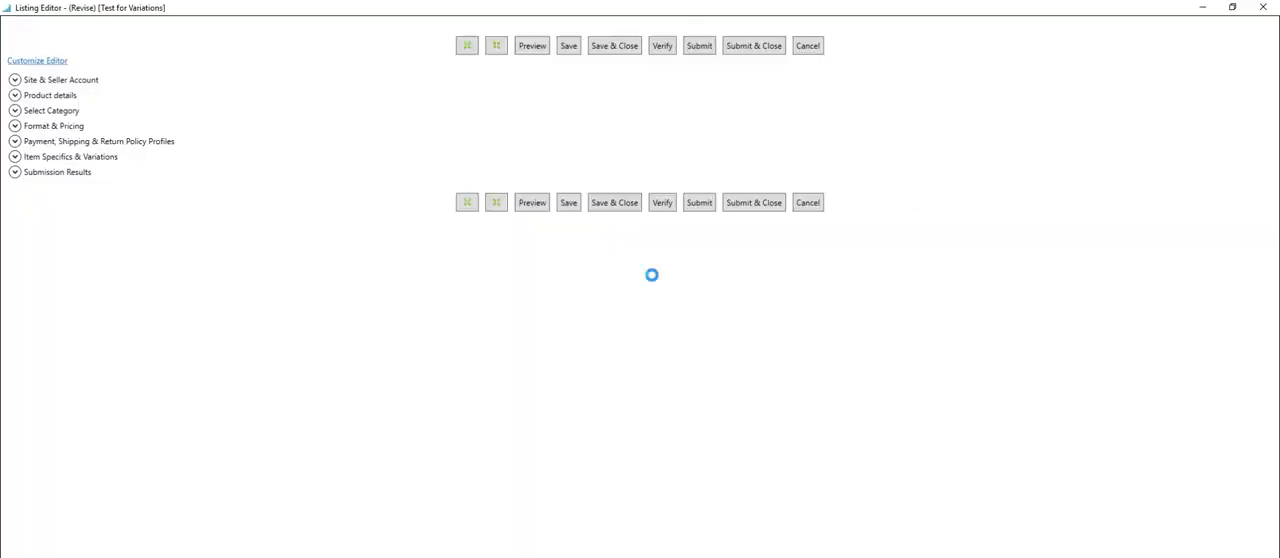
{"action": "left_click", "coordinate": [496, 64]}
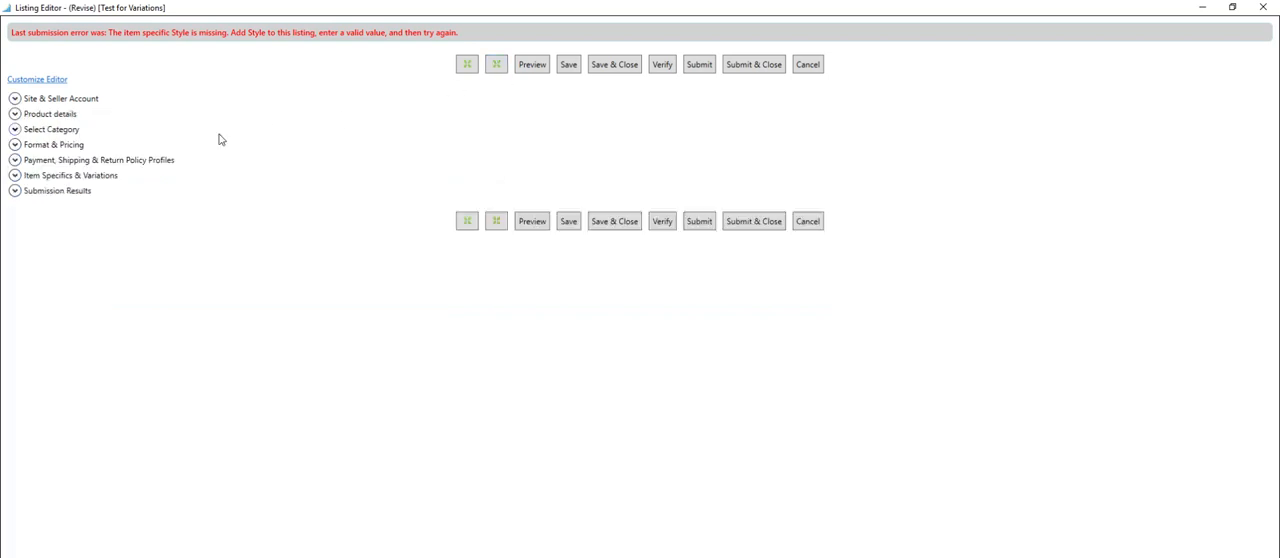
{"action": "left_click", "coordinate": [15, 176]}
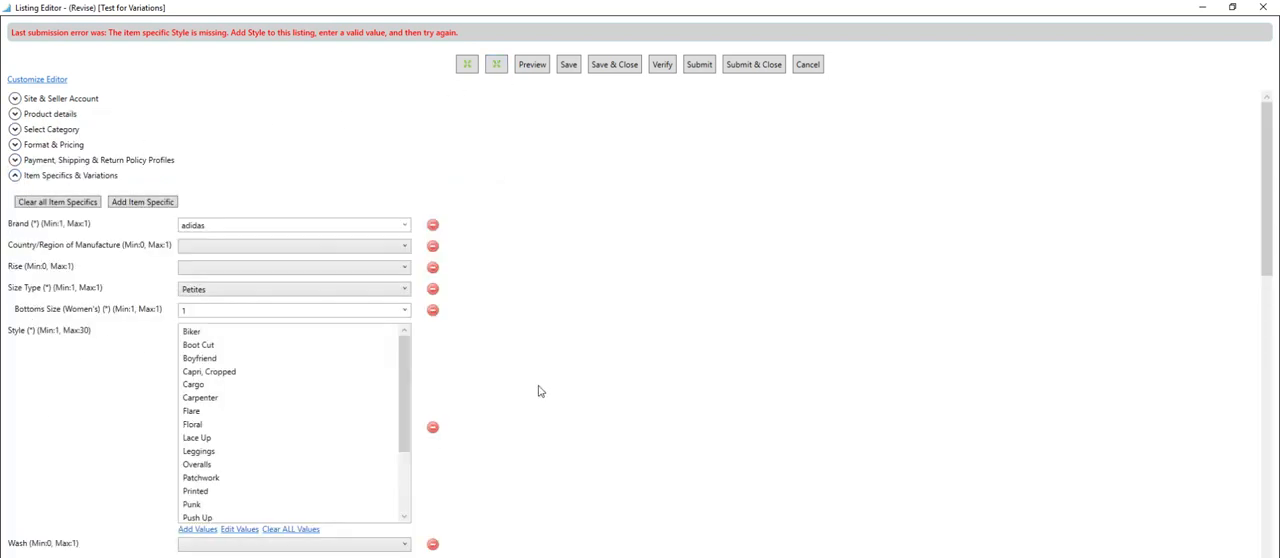
{"action": "left_click_drag", "start_coordinate": [1267, 185], "coordinate": [1267, 225]}
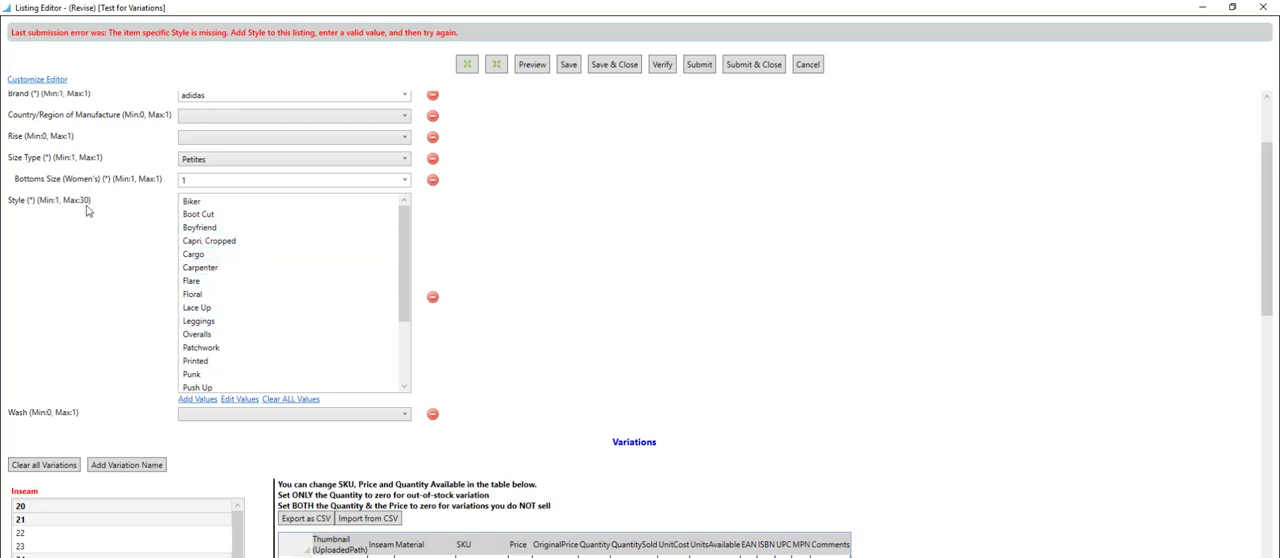
{"action": "left_click", "coordinate": [194, 204]}
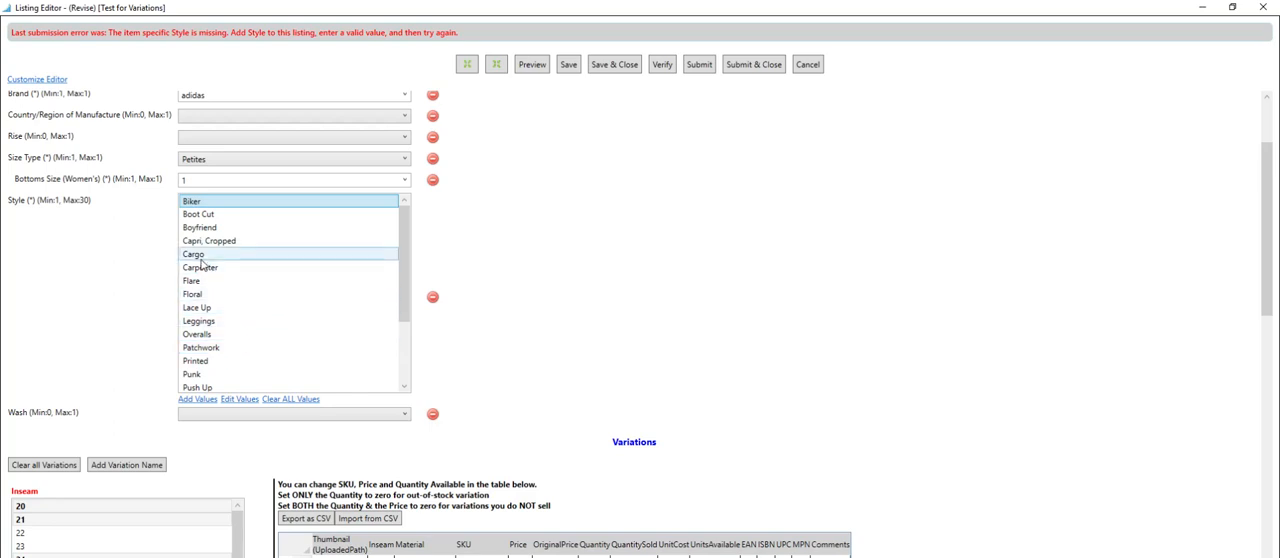
{"action": "left_click", "coordinate": [200, 256]}
{"action": "left_click", "coordinate": [207, 295]}
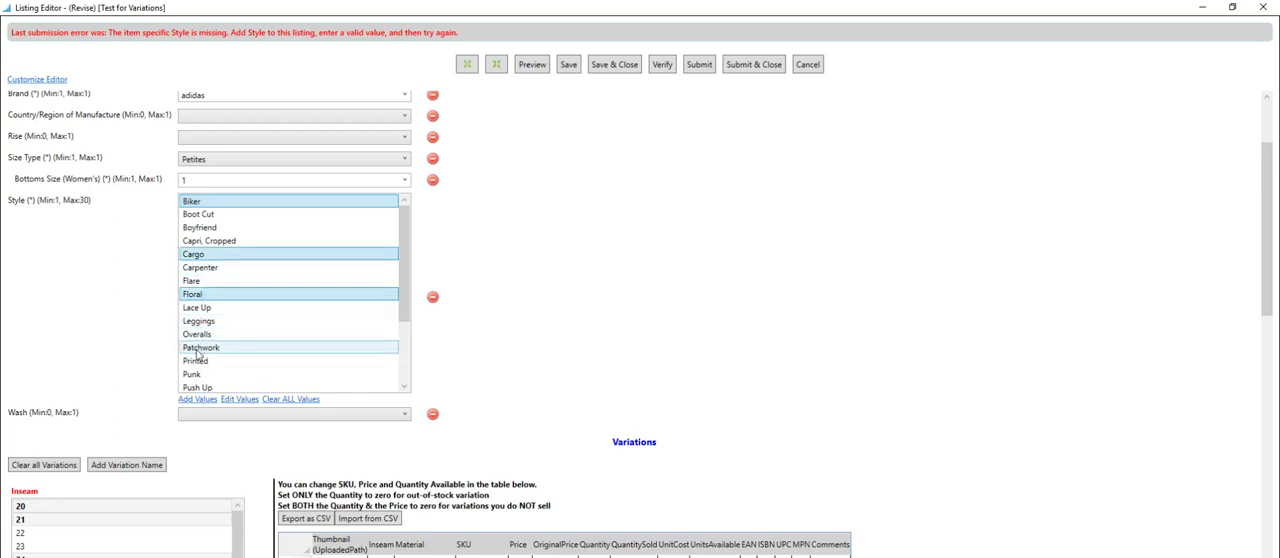
{"action": "left_click", "coordinate": [199, 349]}
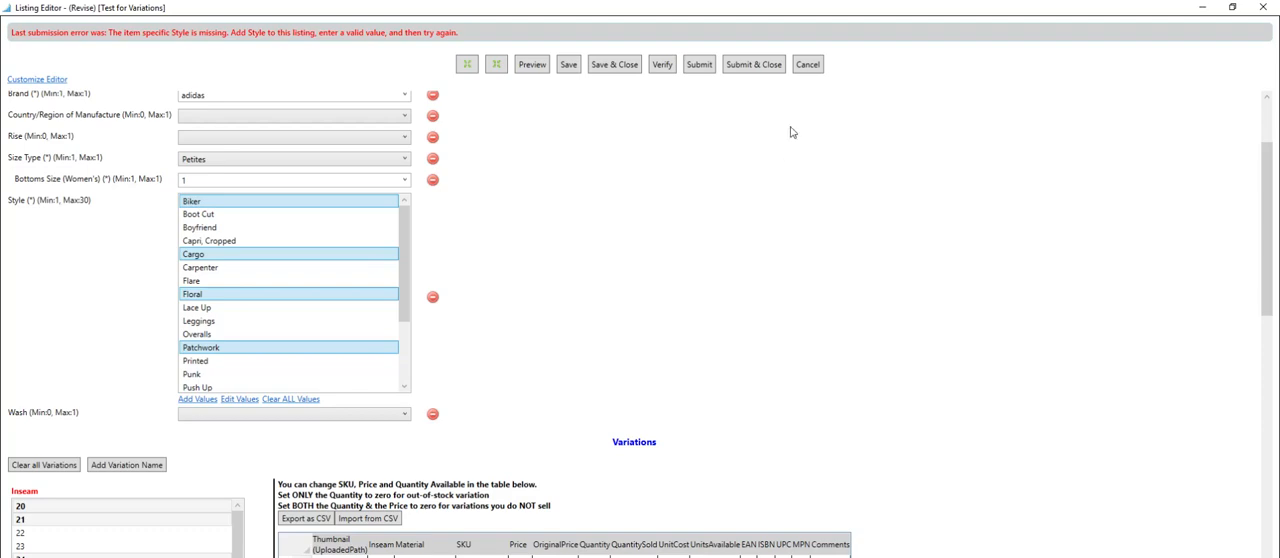
{"action": "left_click", "coordinate": [625, 66]}
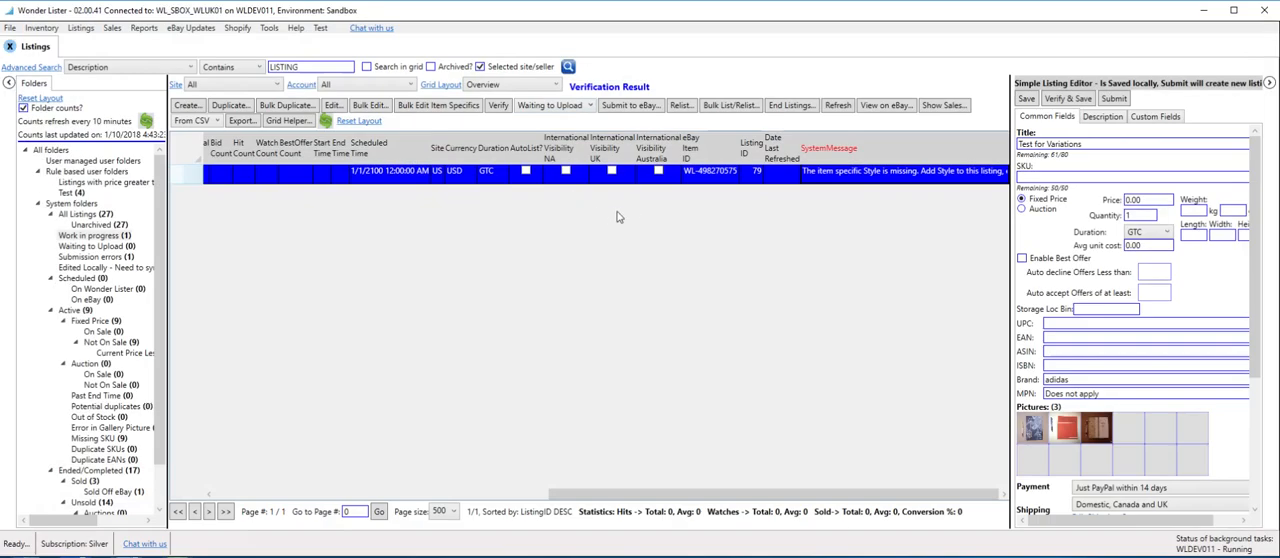
Verify the Test for Variations listing again and submit it to eBay immediately without scheduling.
{"action": "left_click", "coordinate": [503, 108]}
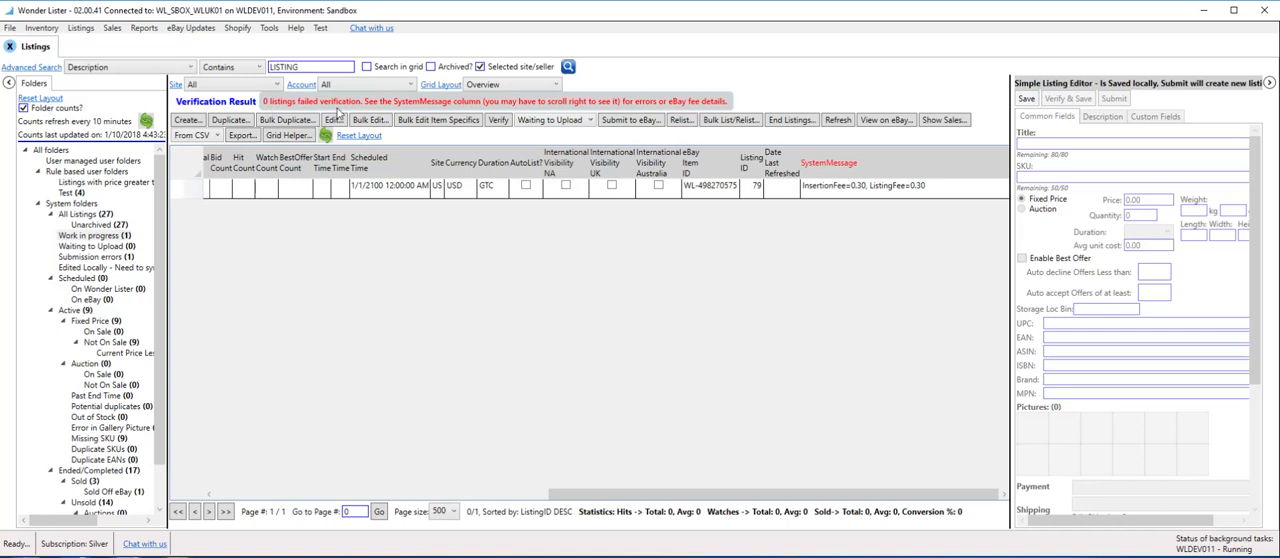
{"action": "left_click", "coordinate": [849, 195]}
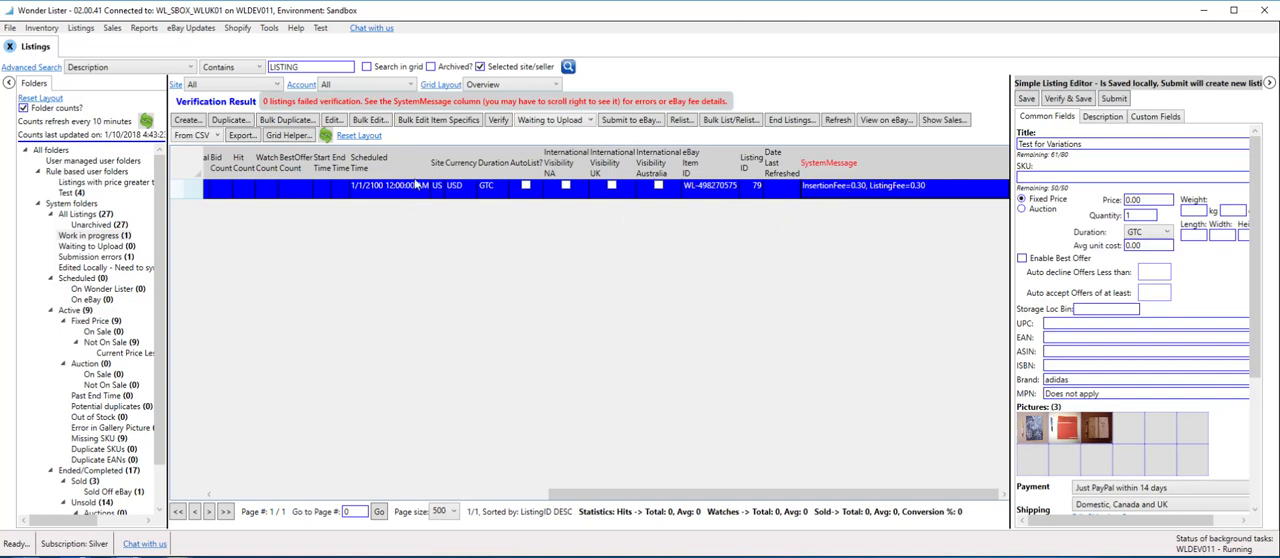
{"action": "left_click", "coordinate": [640, 121]}
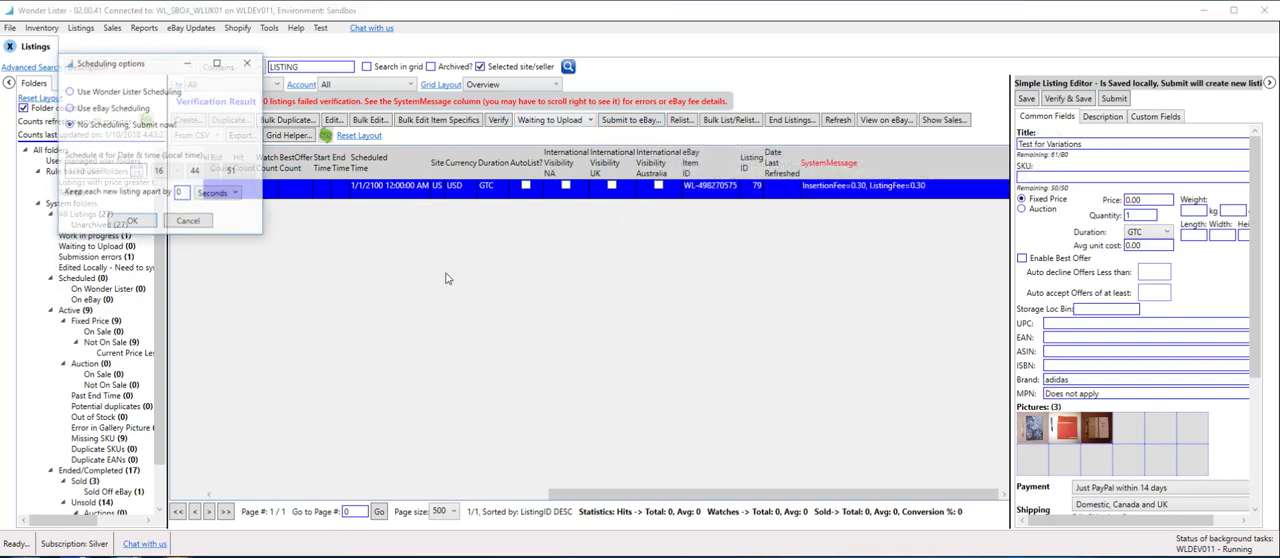
{"action": "left_click", "coordinate": [132, 222]}
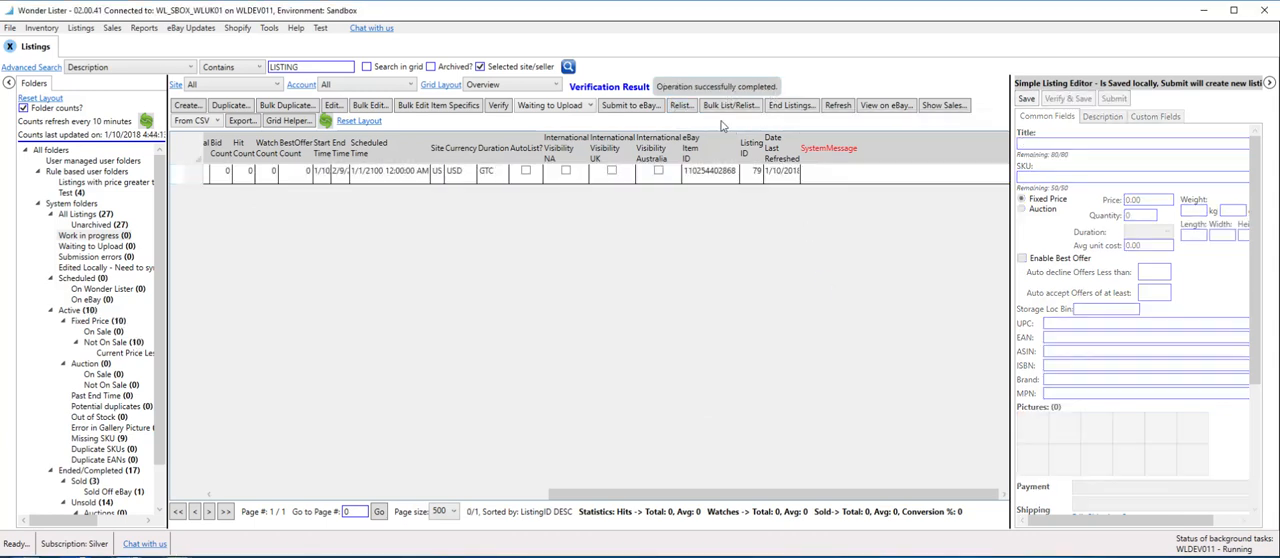
Open the submitted listing's eBay page in the browser and check the order of its Inseam options.
{"action": "left_click", "coordinate": [476, 175]}
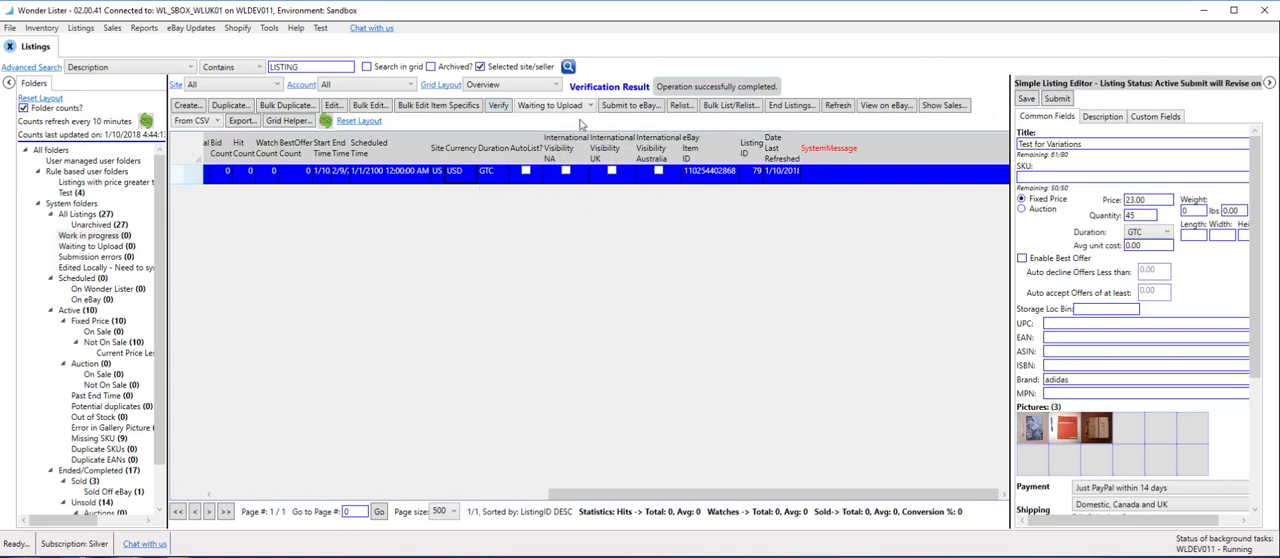
{"action": "left_click", "coordinate": [901, 107]}
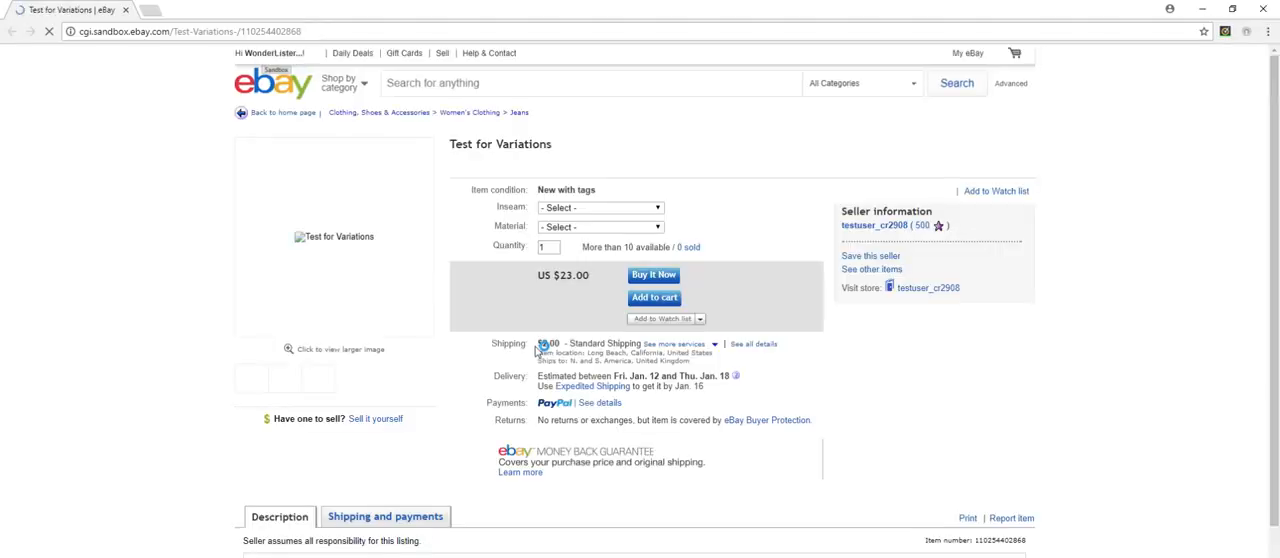
{"action": "left_click", "coordinate": [658, 208]}
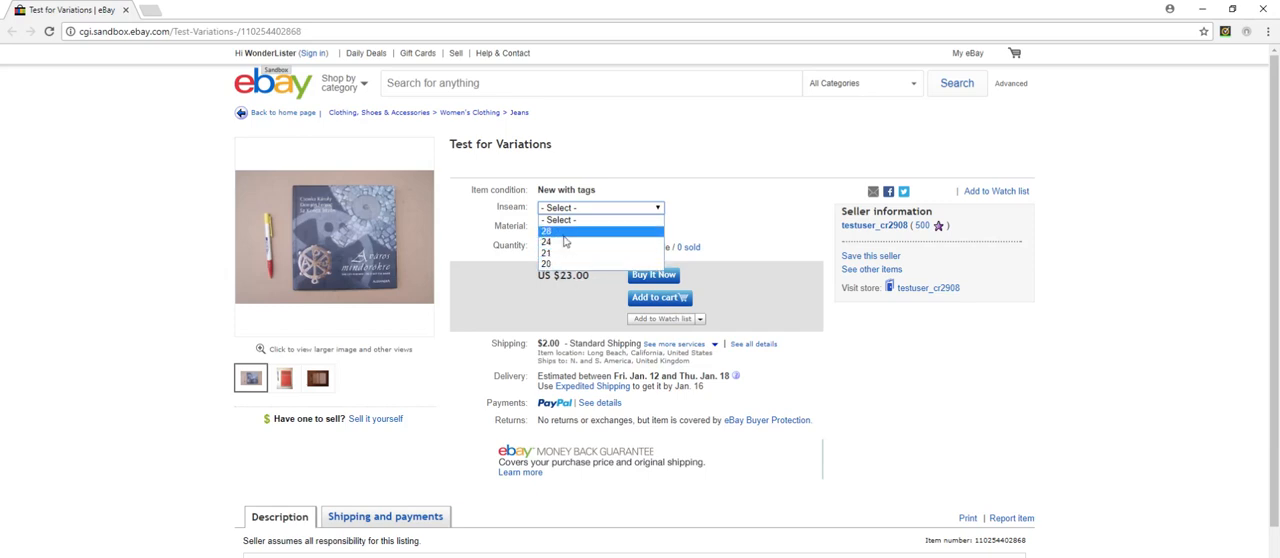
{"action": "left_click", "coordinate": [730, 228]}
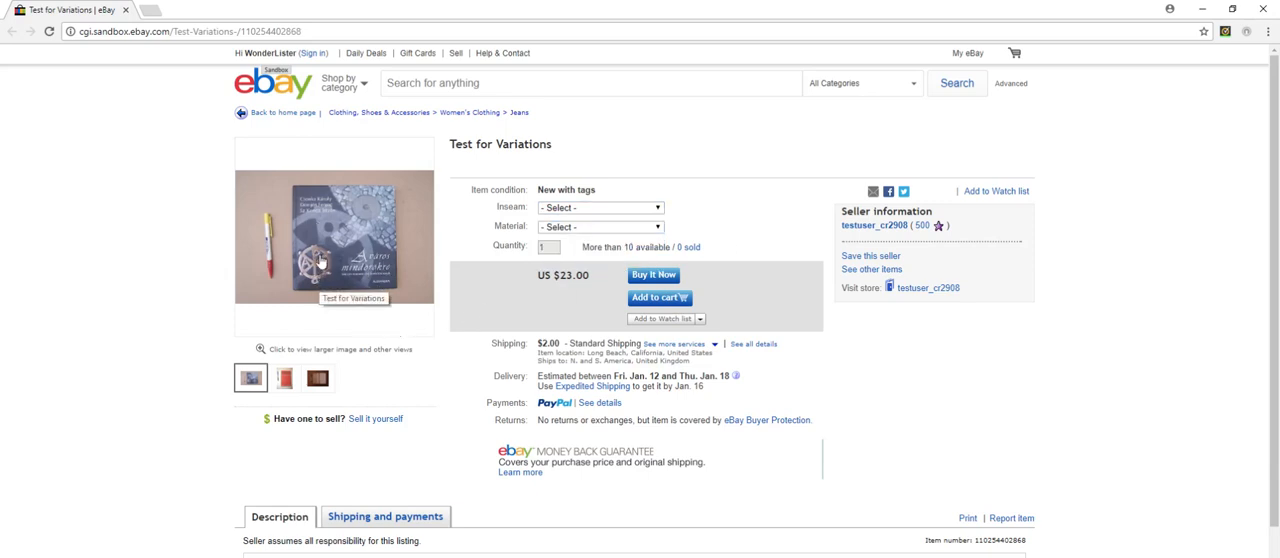
Choose Inseam 28 and Material 100% Cashmere on the eBay page to check that variation, and close the page.
{"action": "left_click", "coordinate": [659, 210]}
{"action": "left_click", "coordinate": [577, 233]}
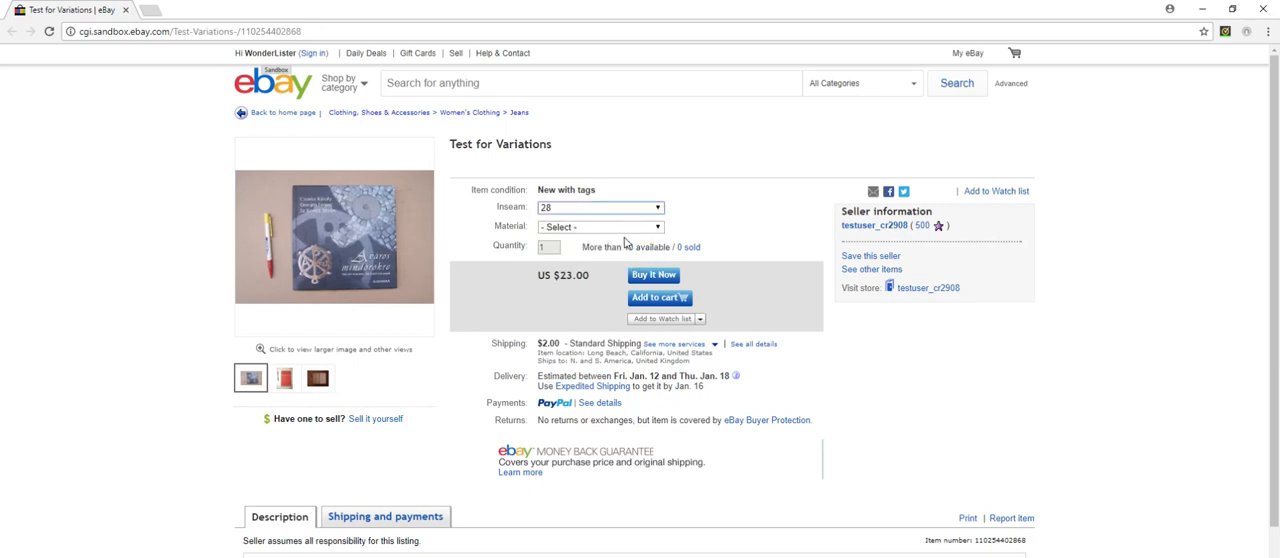
{"action": "left_click", "coordinate": [657, 228]}
{"action": "left_click", "coordinate": [587, 253]}
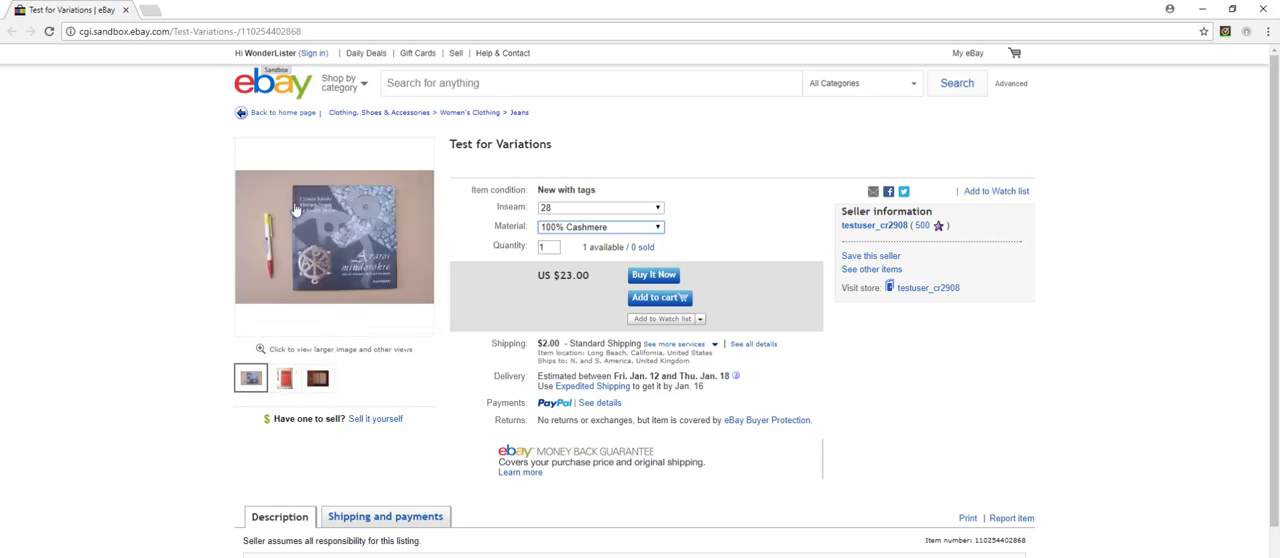
{"action": "left_click", "coordinate": [125, 10]}
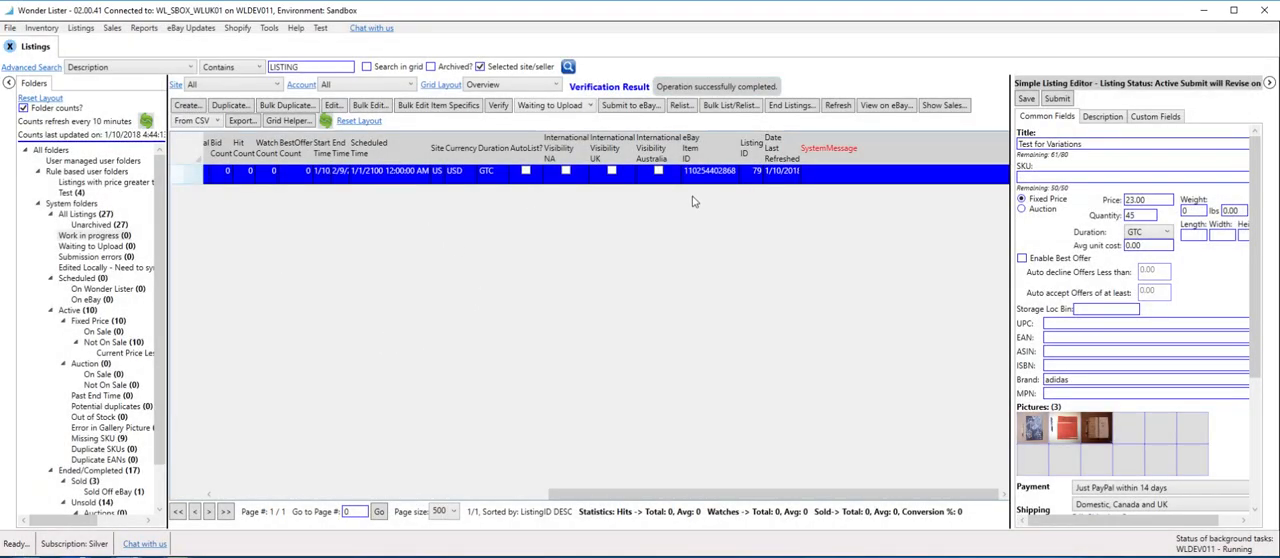